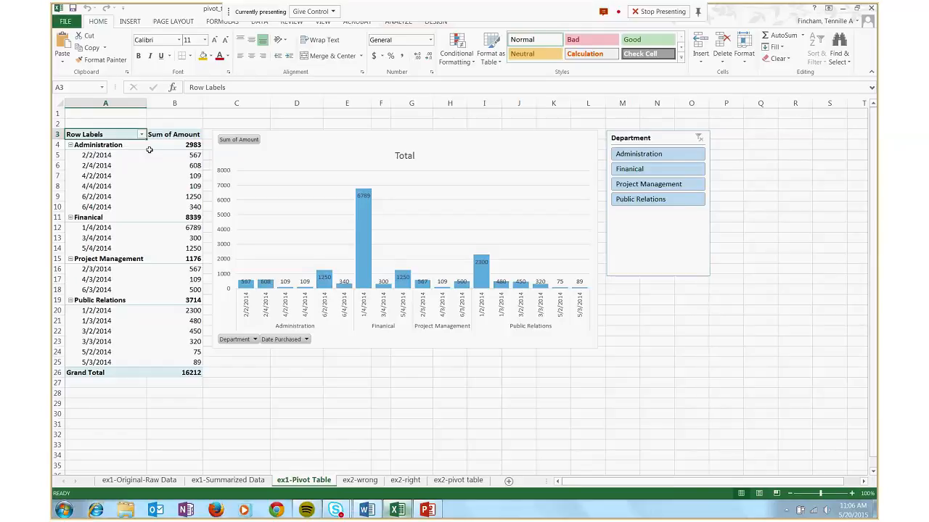
Examine the Administration and Finanical department totals in the pivot table, the 1/4/2014 Finanical amount, and the pivot chart
click(108, 145)
drag(133, 145, 165, 147)
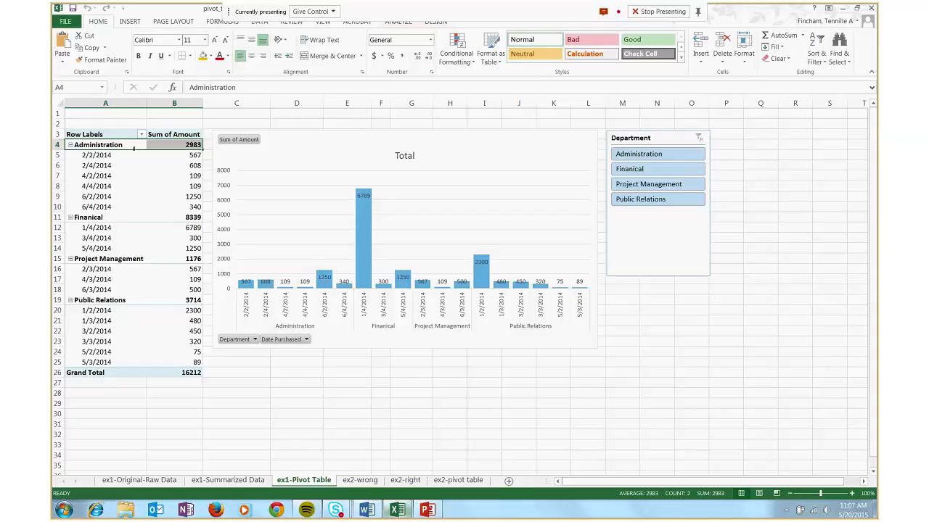
click(96, 217)
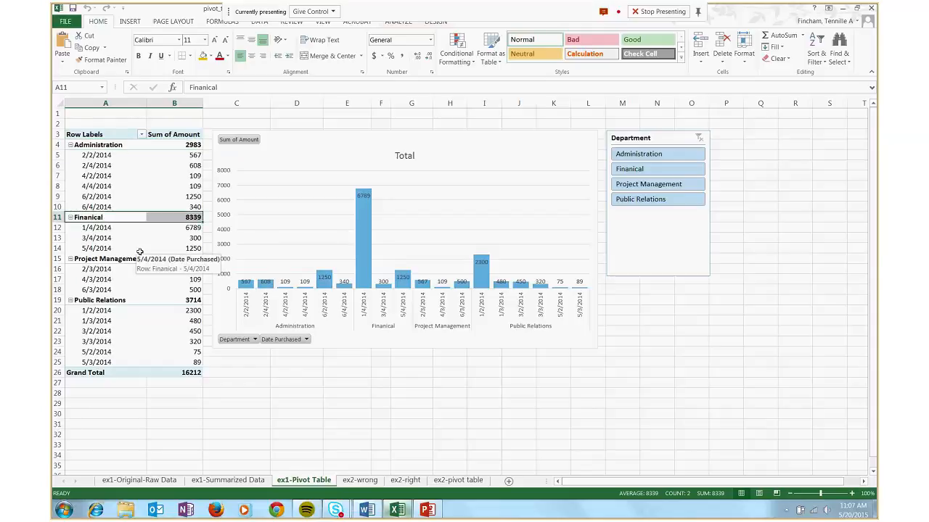
click(171, 231)
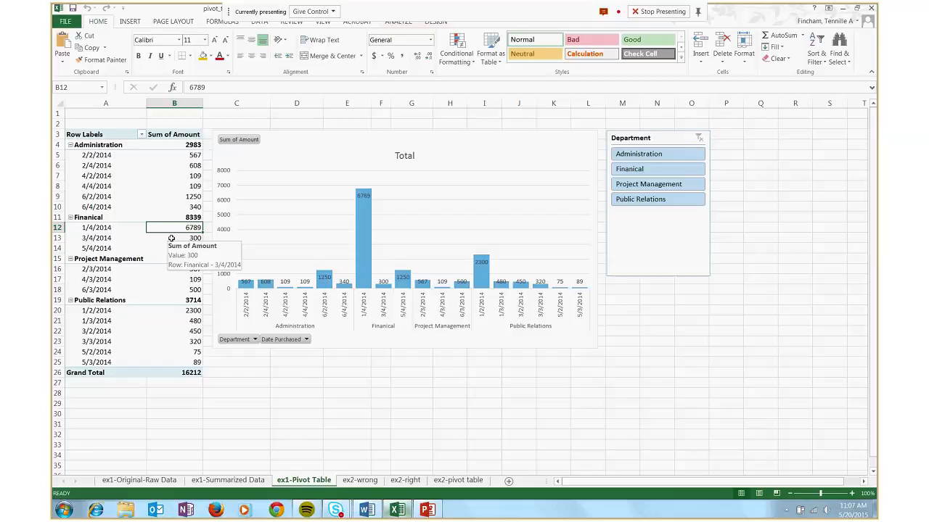
click(302, 159)
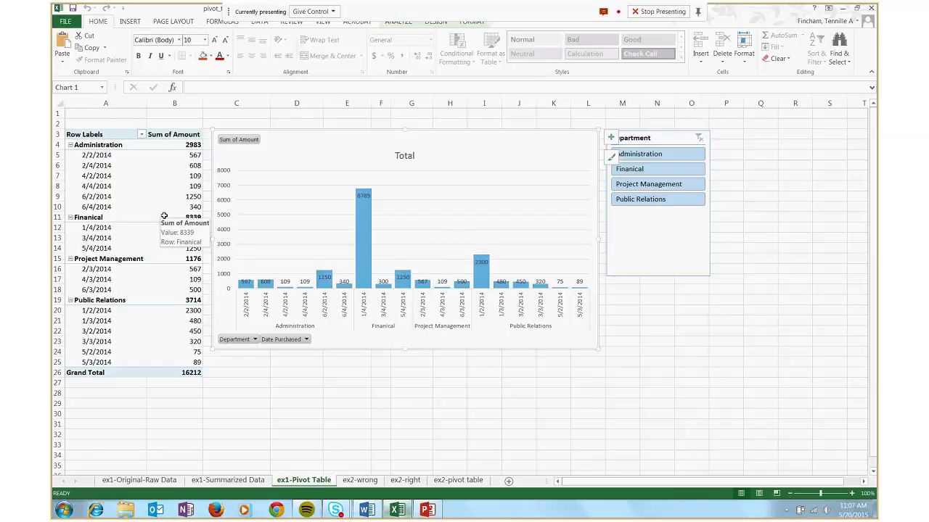
click(656, 301)
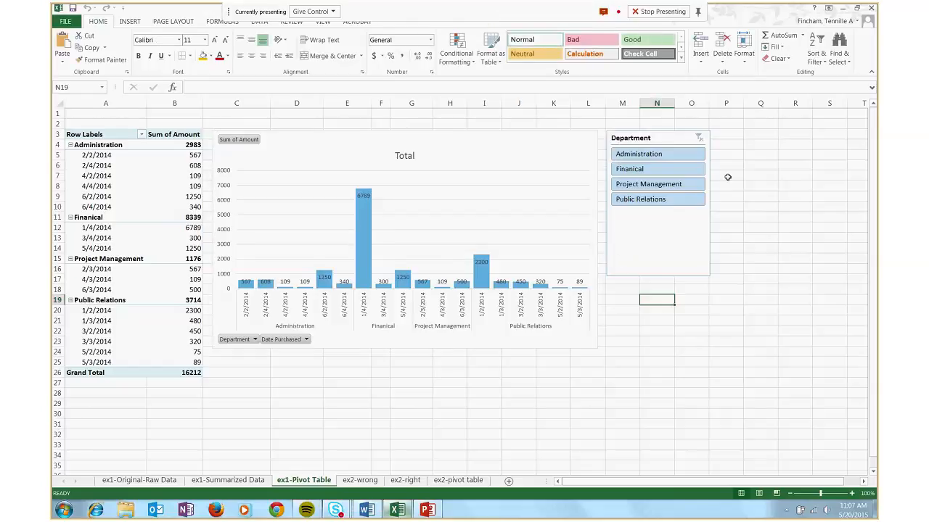
Filter the pivot table and chart to the Administration department with the Department slicer, and review the filtered table and chart
click(641, 139)
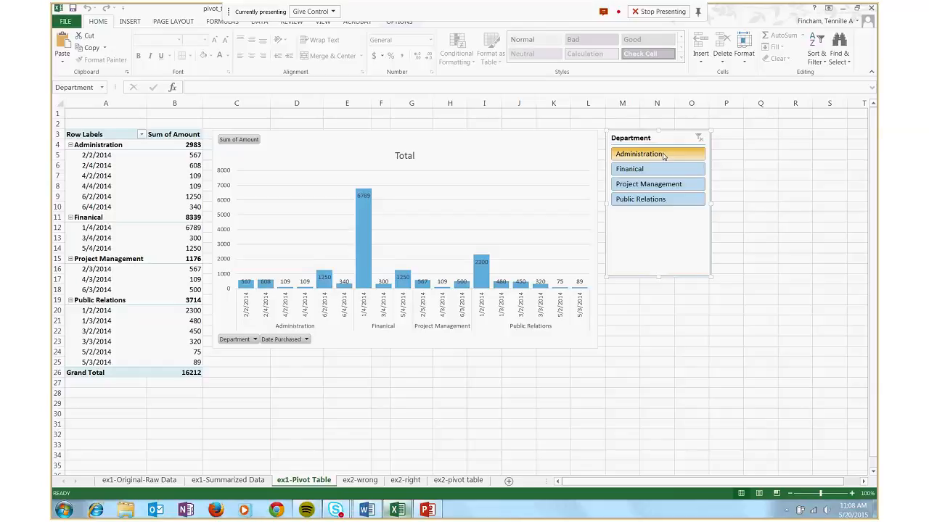
click(663, 155)
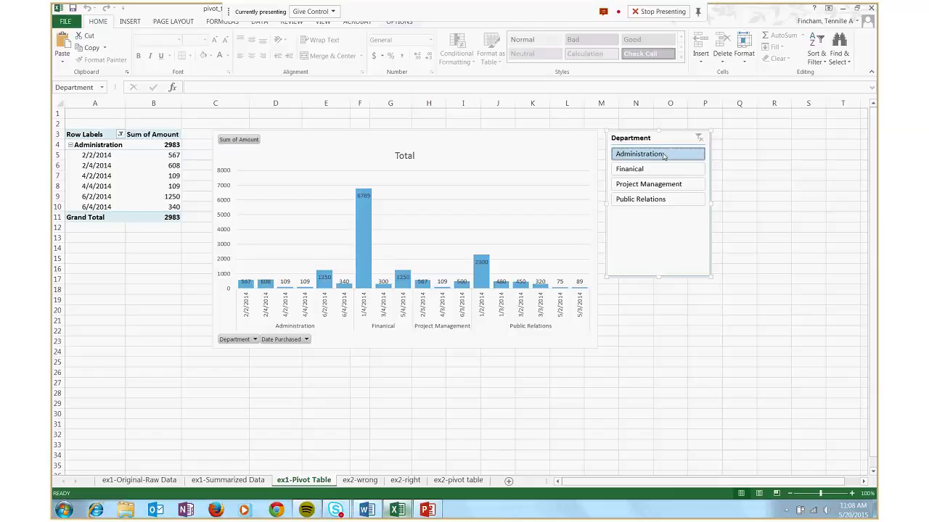
drag(80, 133, 154, 215)
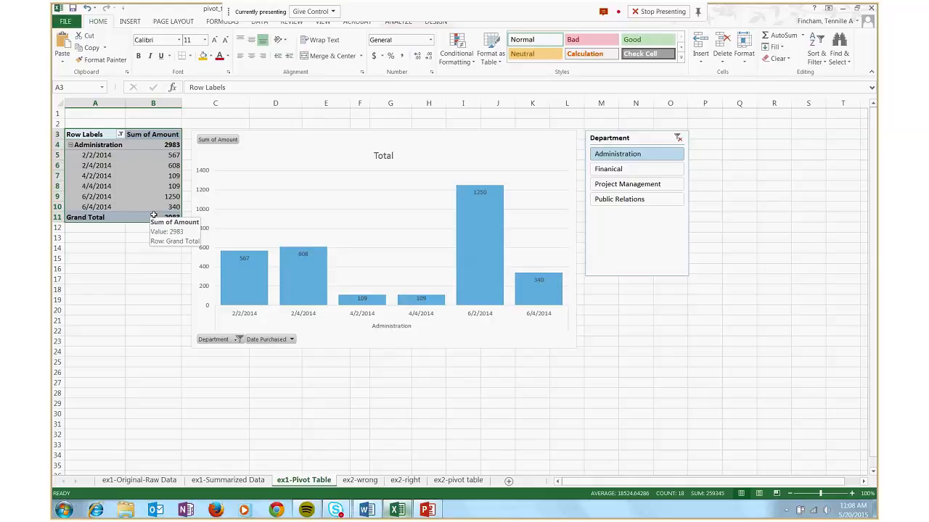
click(153, 237)
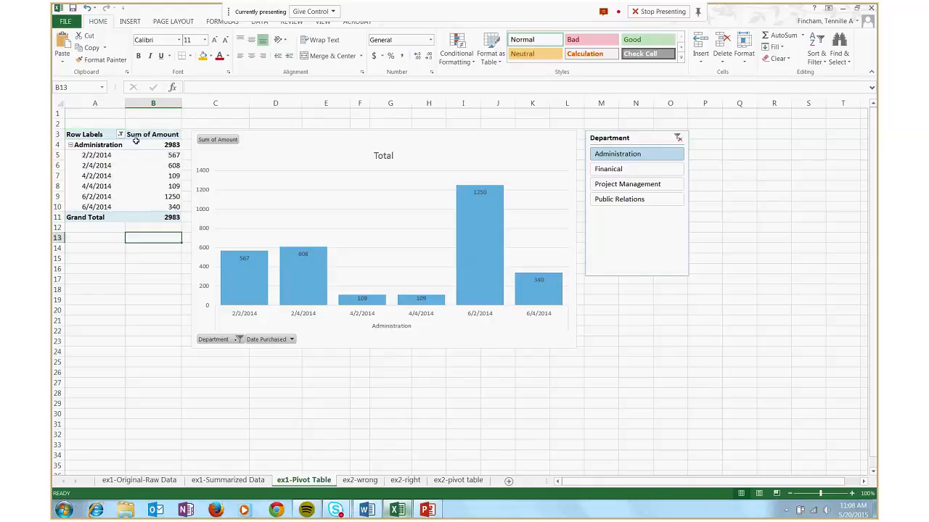
click(338, 228)
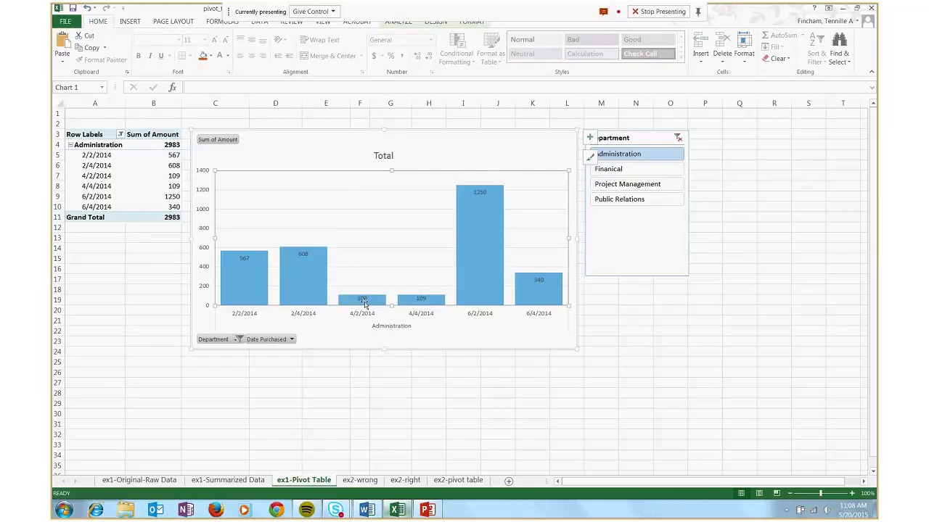
mouse_move(521, 300)
Clear the Department slicer filter and review the rows of all departments in the pivot table
click(679, 139)
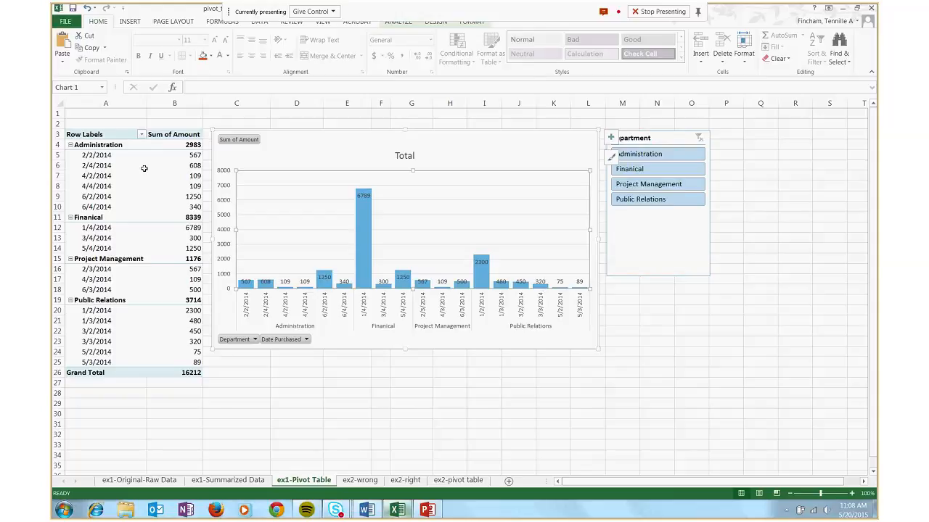
drag(89, 145, 193, 362)
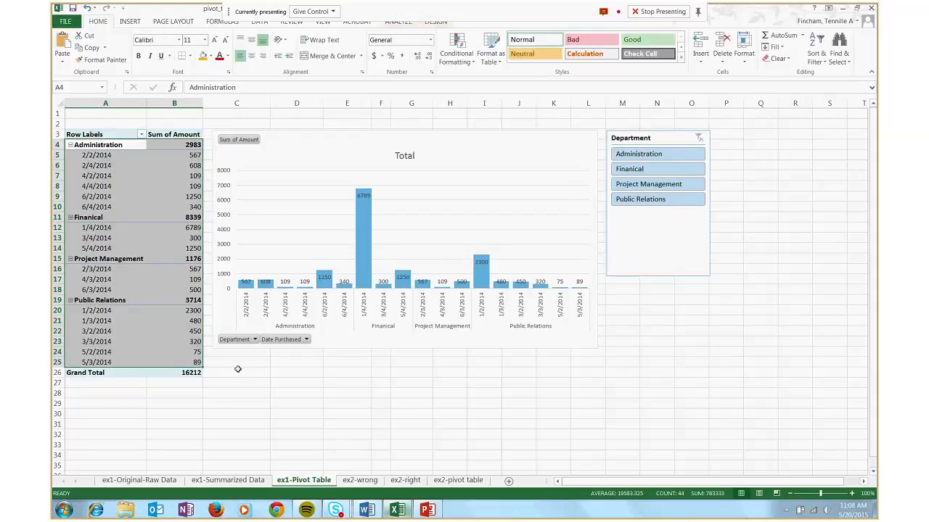
click(240, 367)
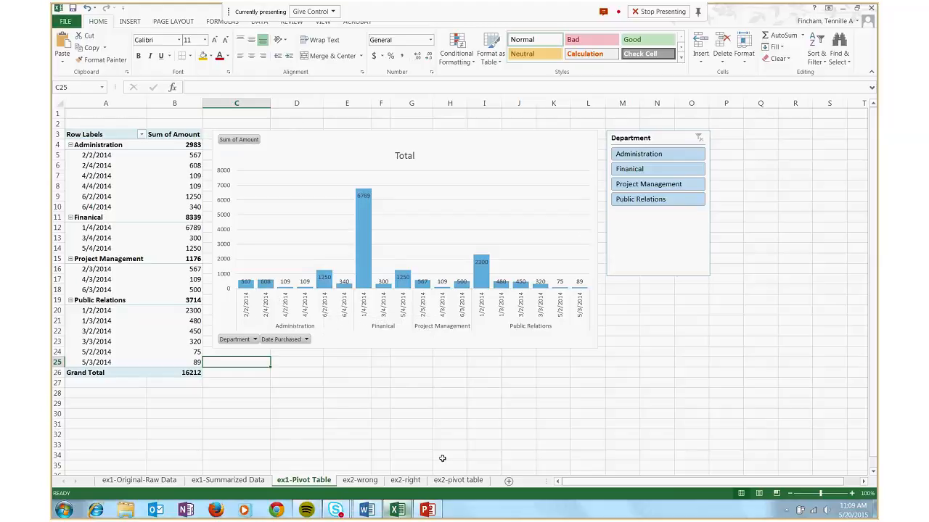
Show the ex2-right sheet and look through its raw list of students, exams, dates and scores
click(405, 481)
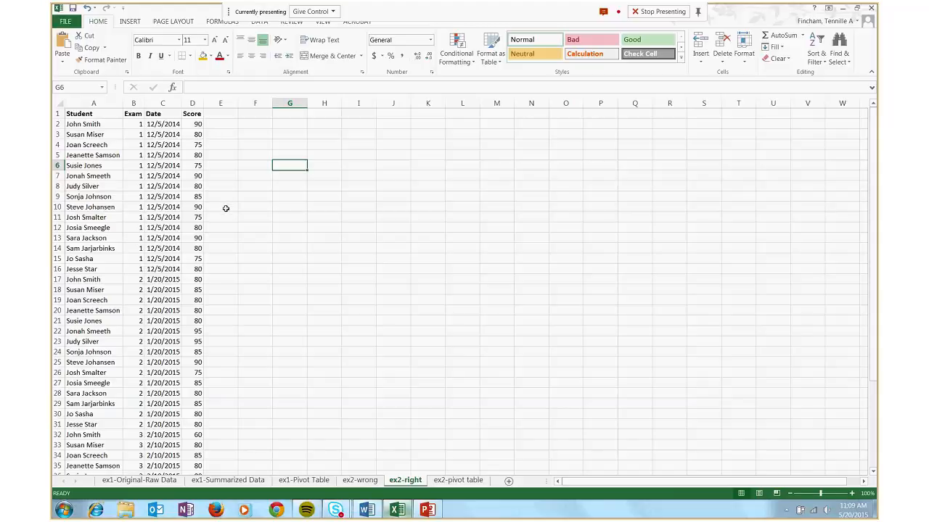
scroll(225, 208, down, 2)
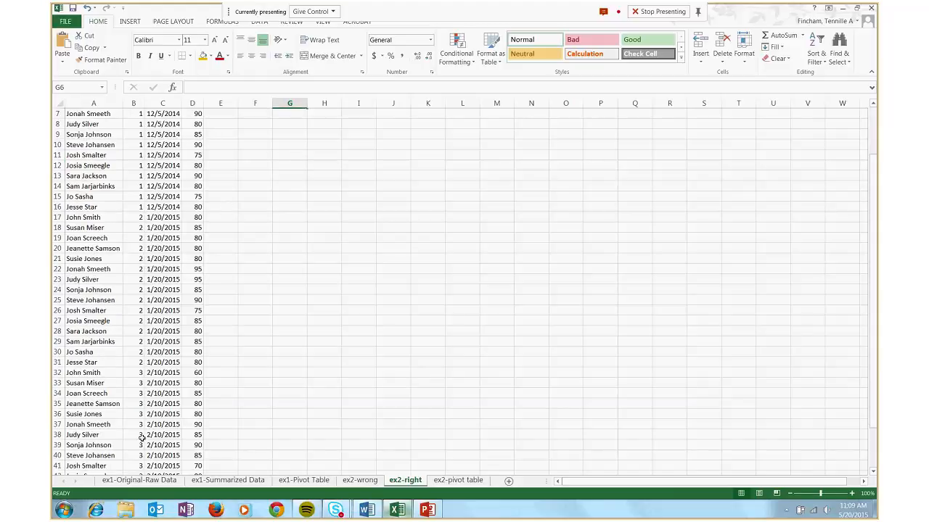
scroll(187, 393, up, 2)
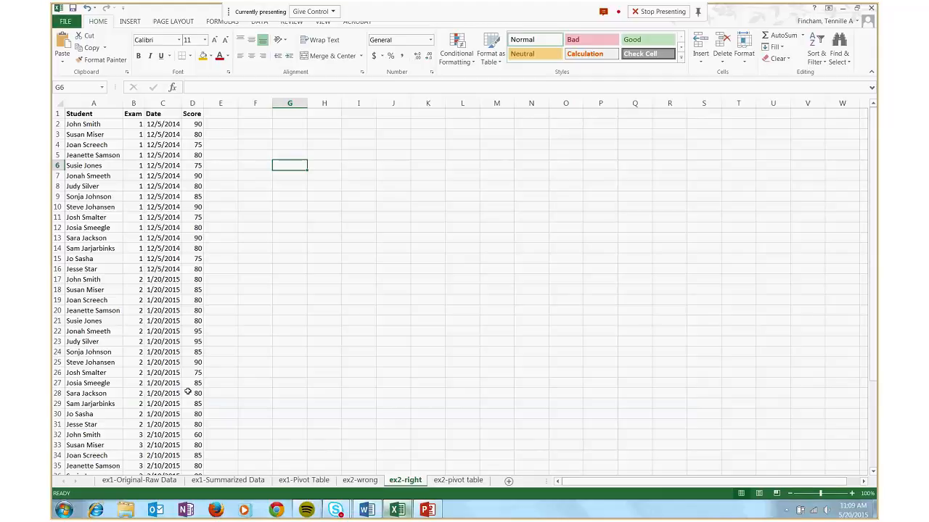
Show the ex2-pivot table sheet and examine each student's maximum score for exams 1 to 3
click(458, 481)
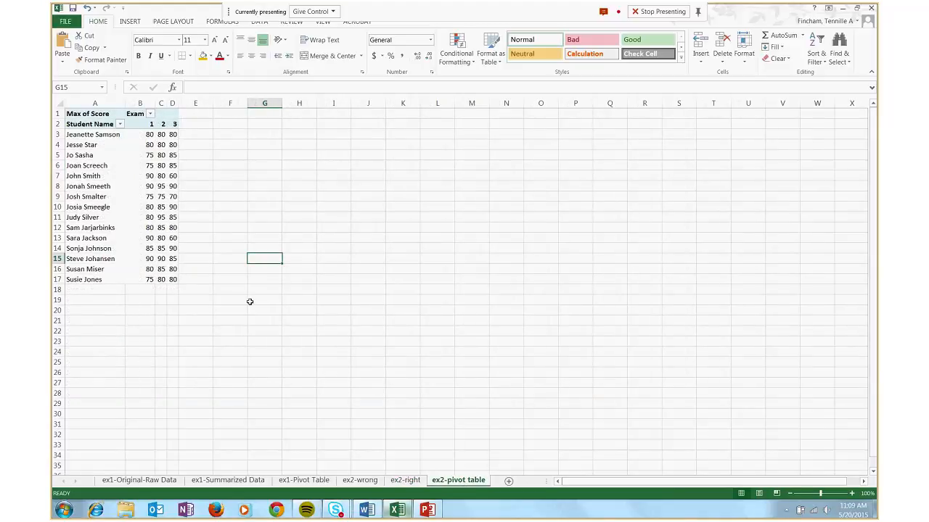
drag(81, 135, 175, 279)
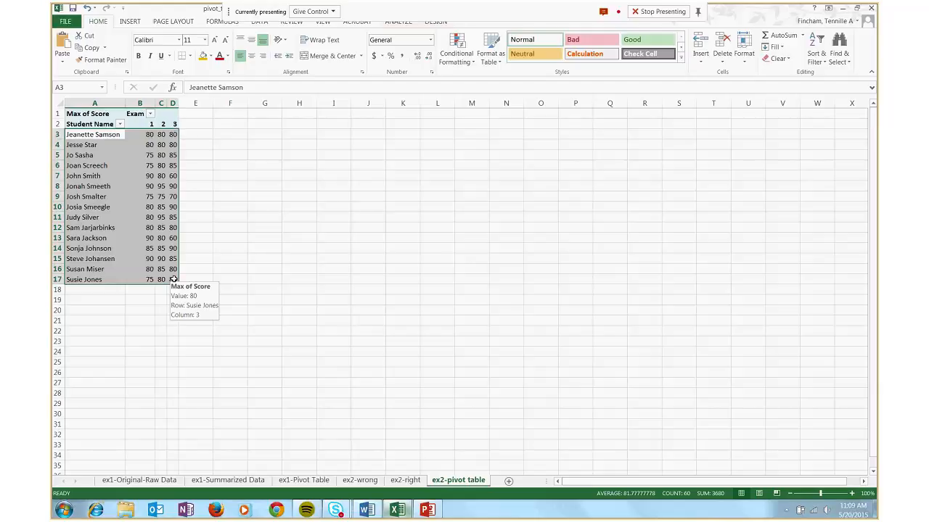
click(187, 138)
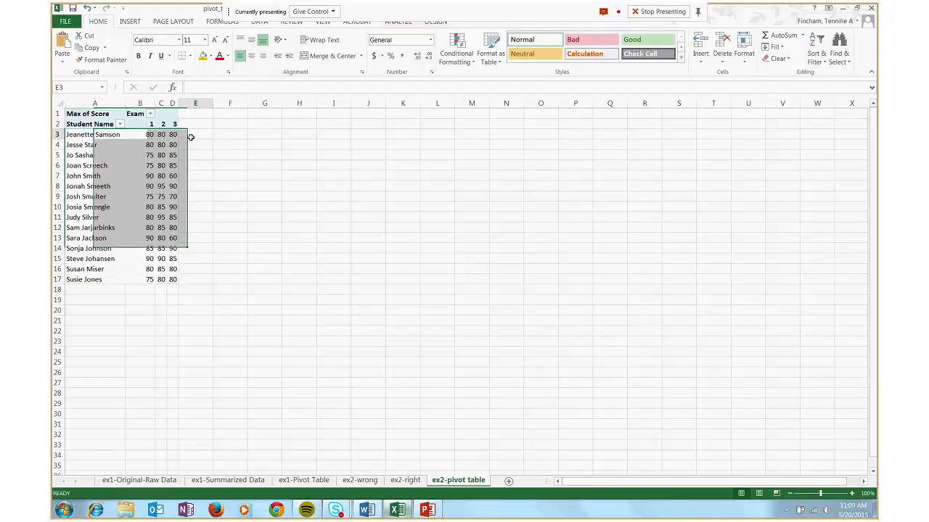
drag(106, 136, 169, 280)
click(253, 267)
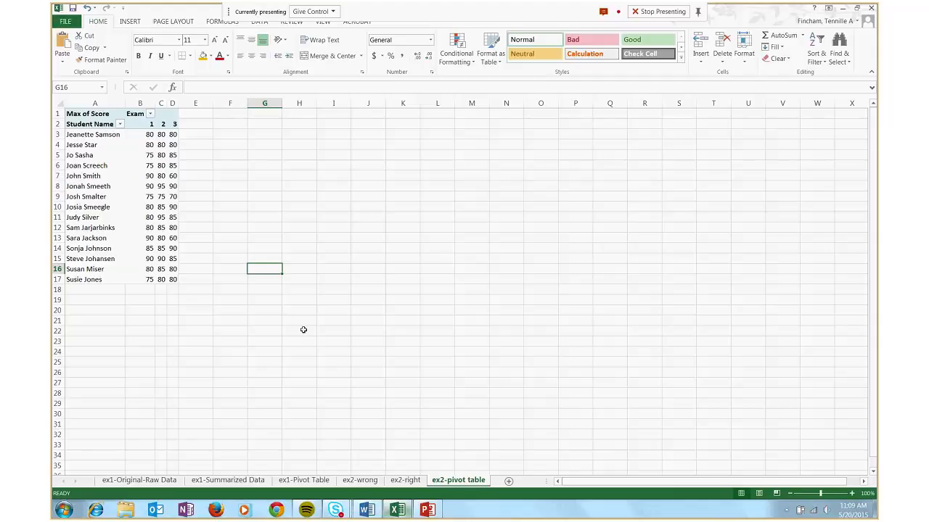
Switch to the pivot_tables_ppt presentation in PowerPoint and start the slide show from slide 8, "How to Set Up Your Spreadsheet"
mouse_move(425, 512)
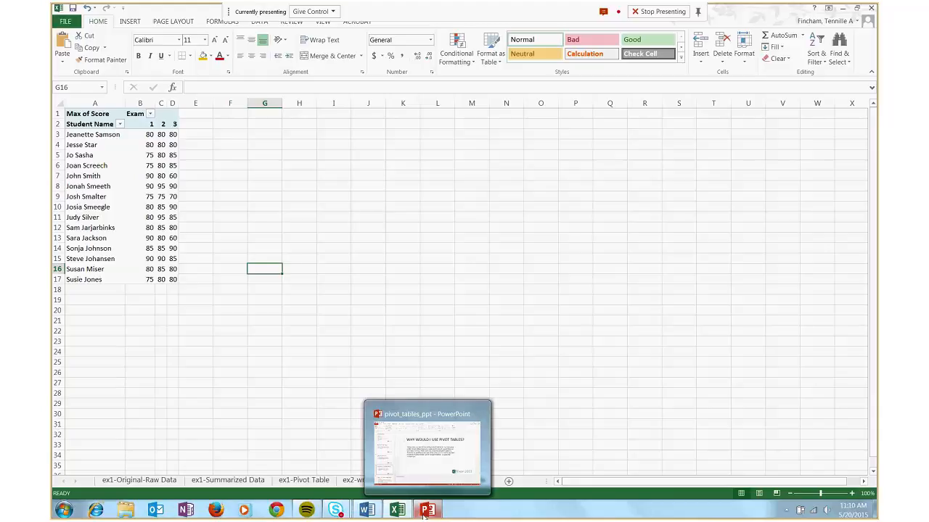
click(404, 420)
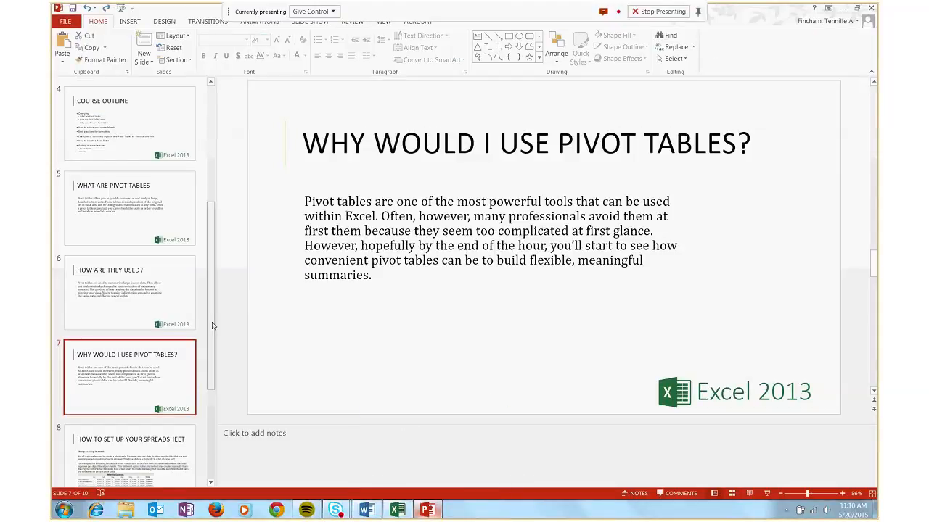
scroll(213, 322, down, 2)
click(154, 365)
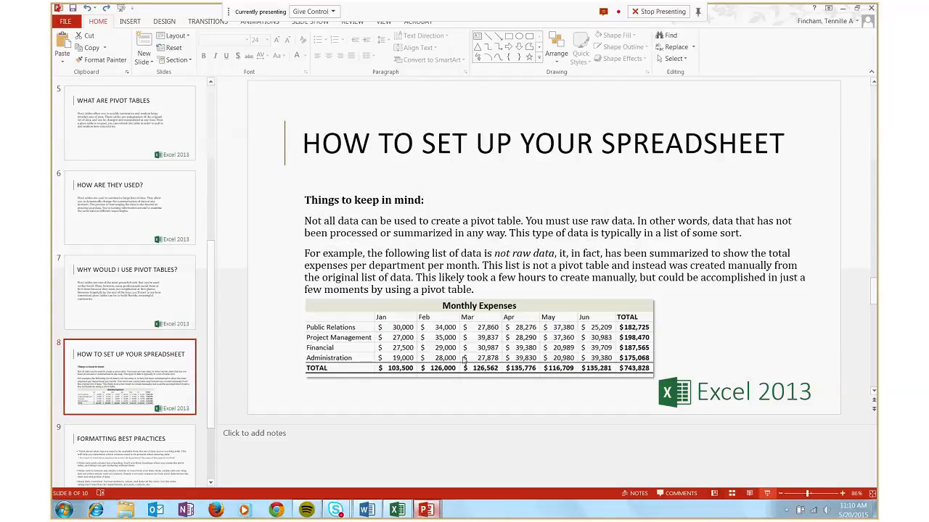
click(767, 494)
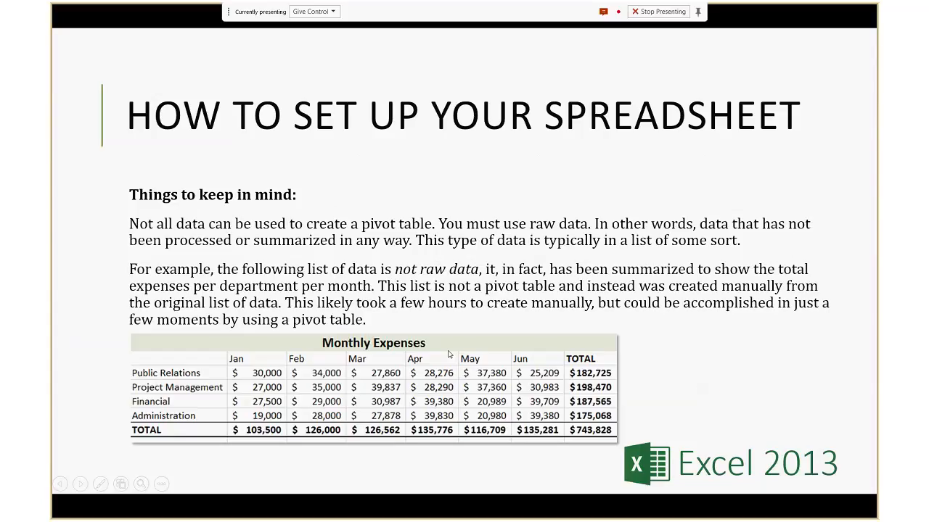
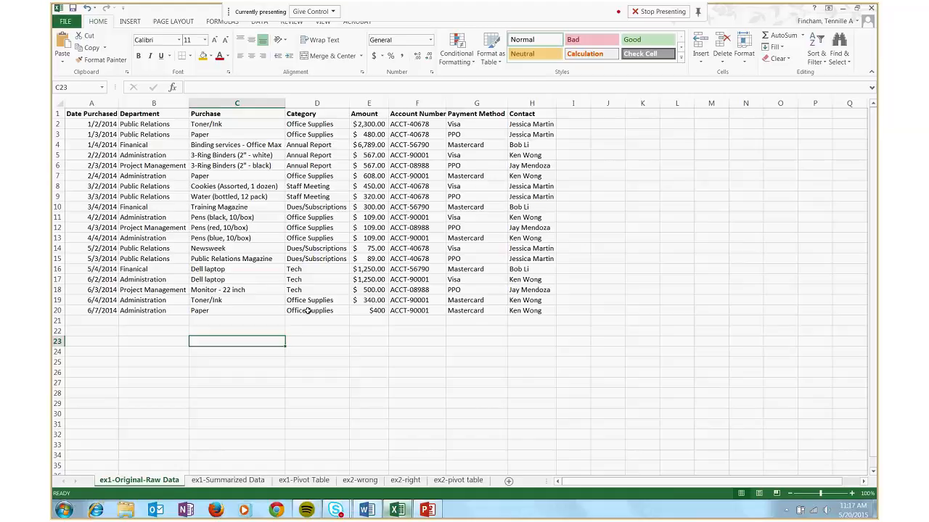
Examine the Date Purchased, Department, Amount and Purchase columns and their headings in the raw purchase data
drag(87, 116, 149, 249)
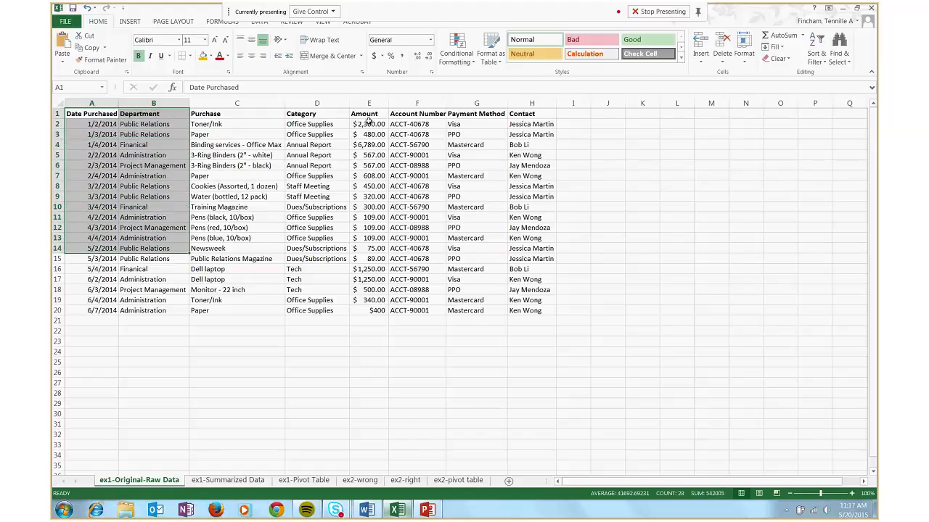
drag(368, 121, 373, 312)
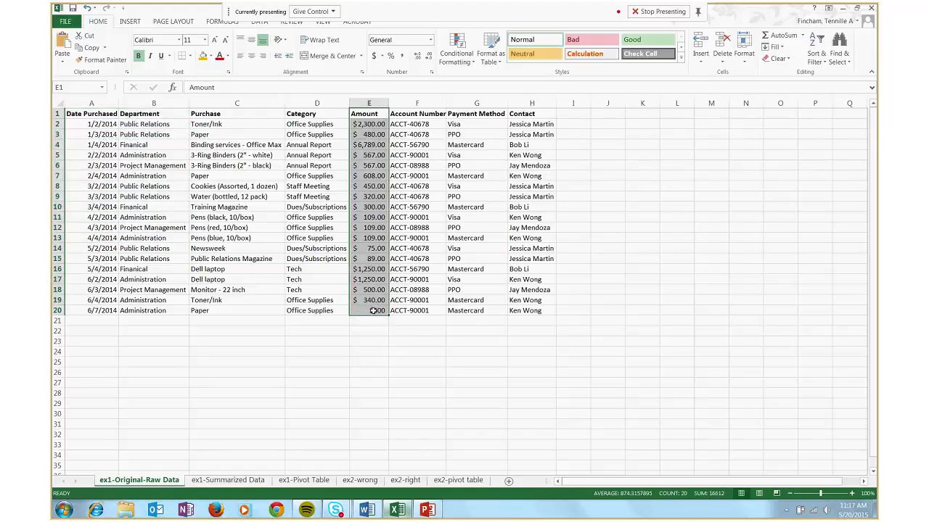
click(245, 123)
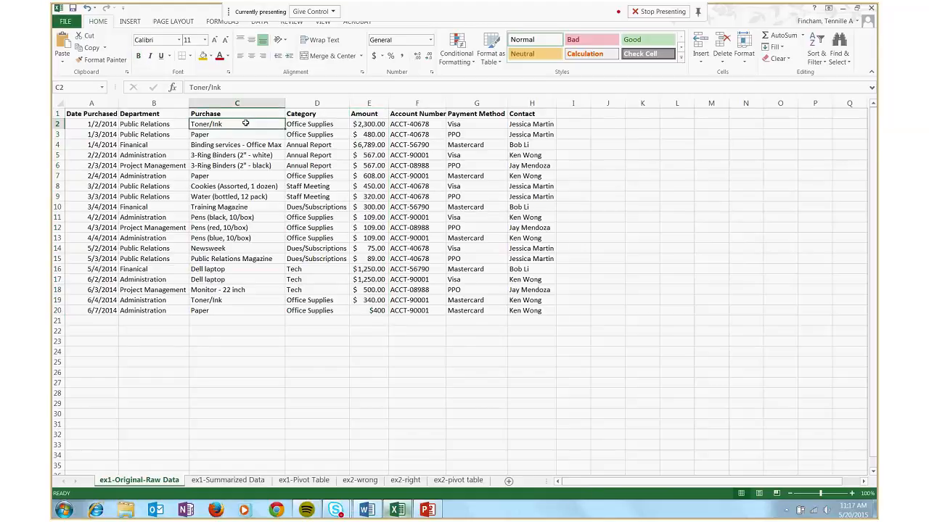
click(247, 114)
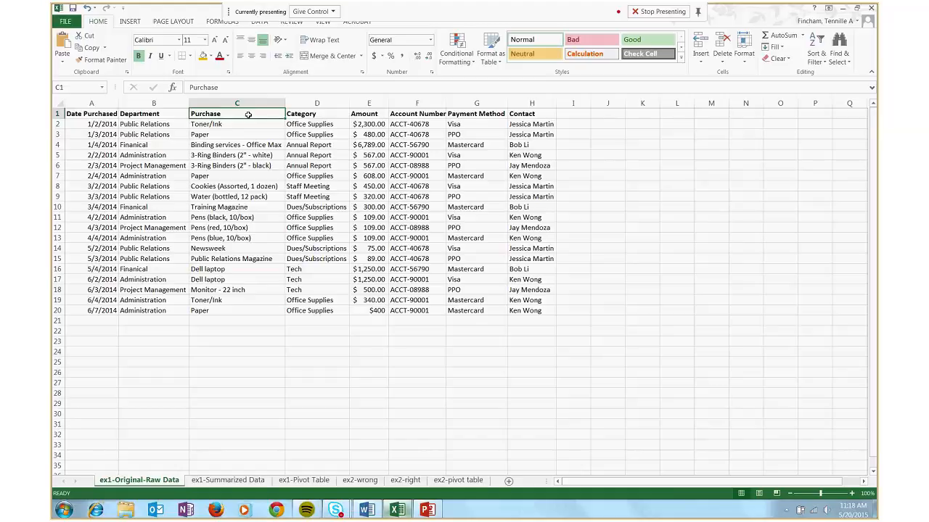
Format the purchase data in A1:H20 as a table with headers, using a blue style from the Light group
click(90, 114)
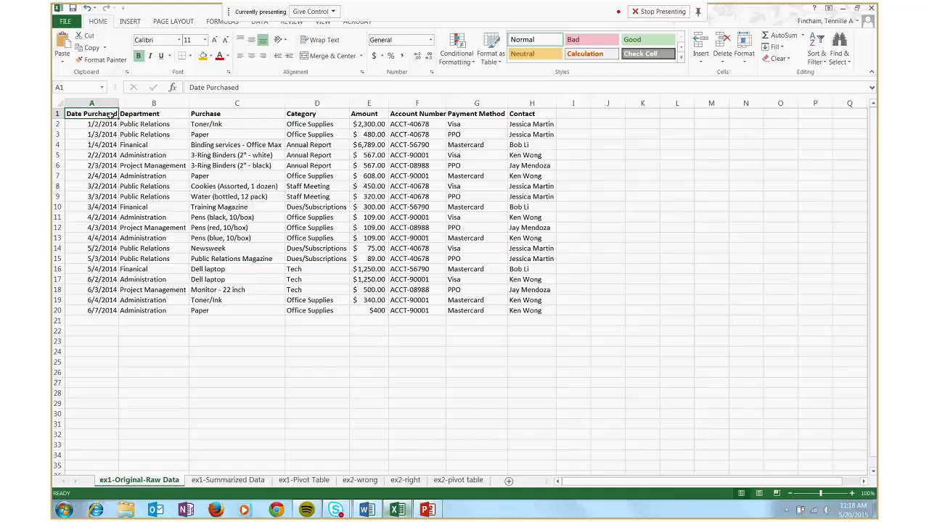
drag(143, 124, 526, 311)
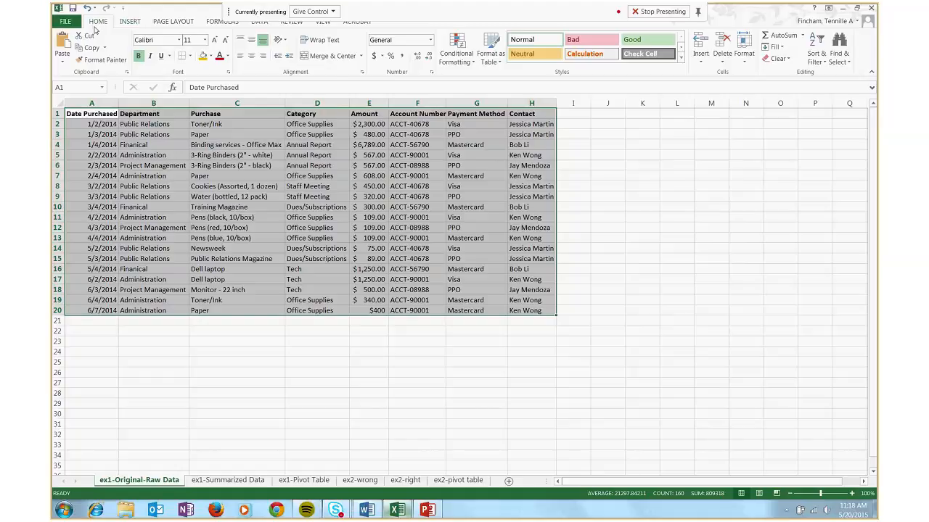
click(490, 61)
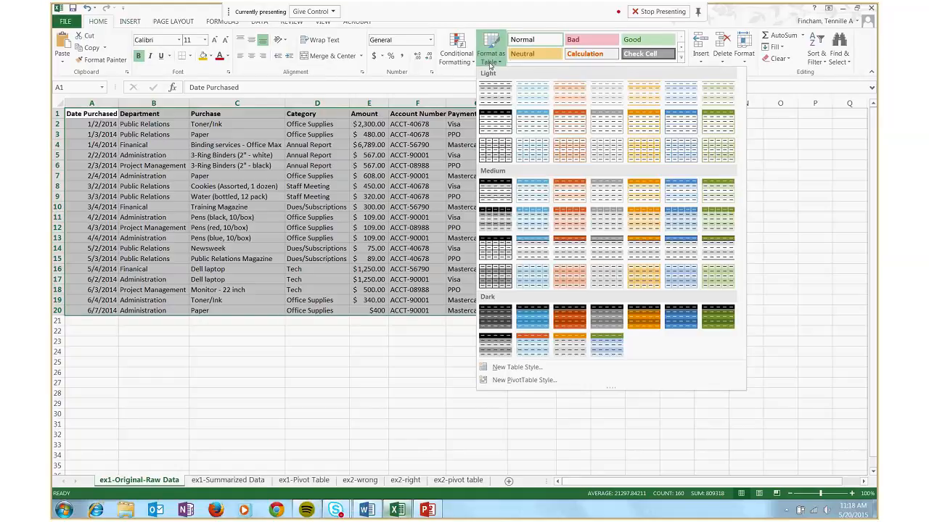
click(680, 126)
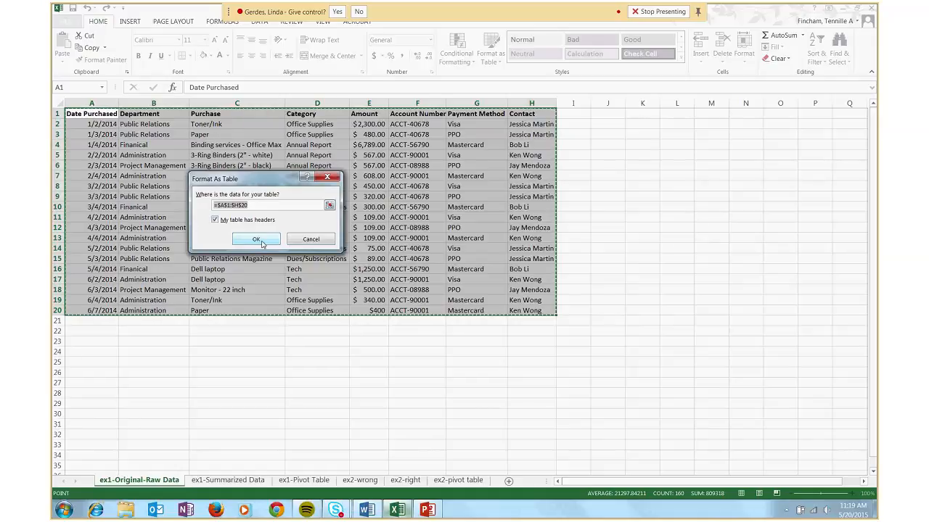
click(258, 240)
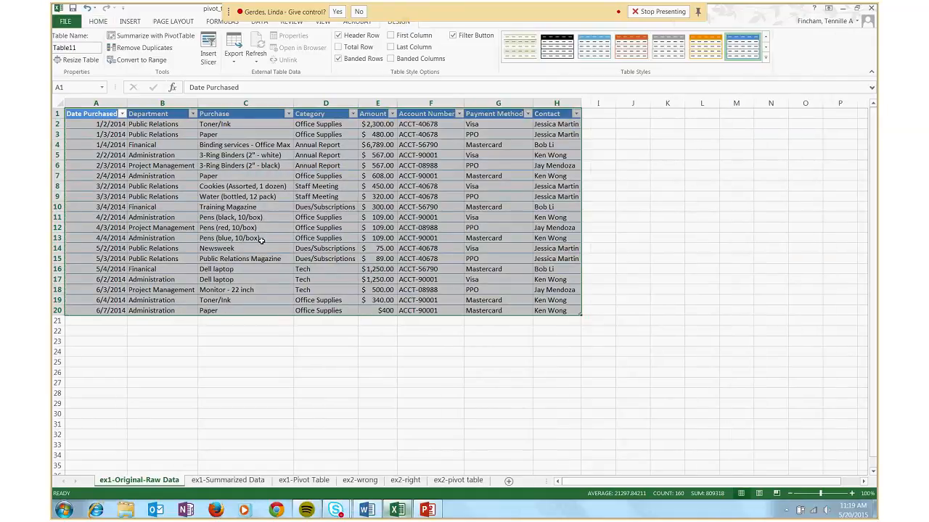
click(262, 178)
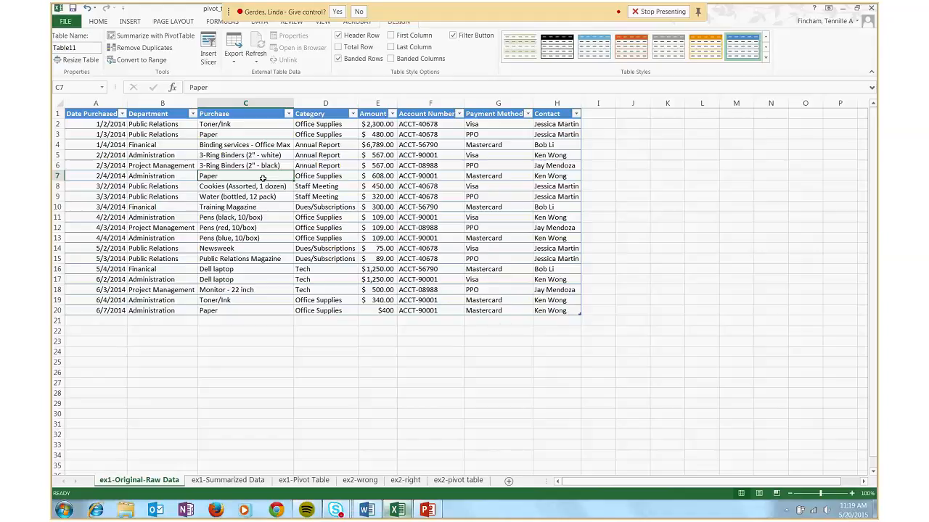
click(93, 136)
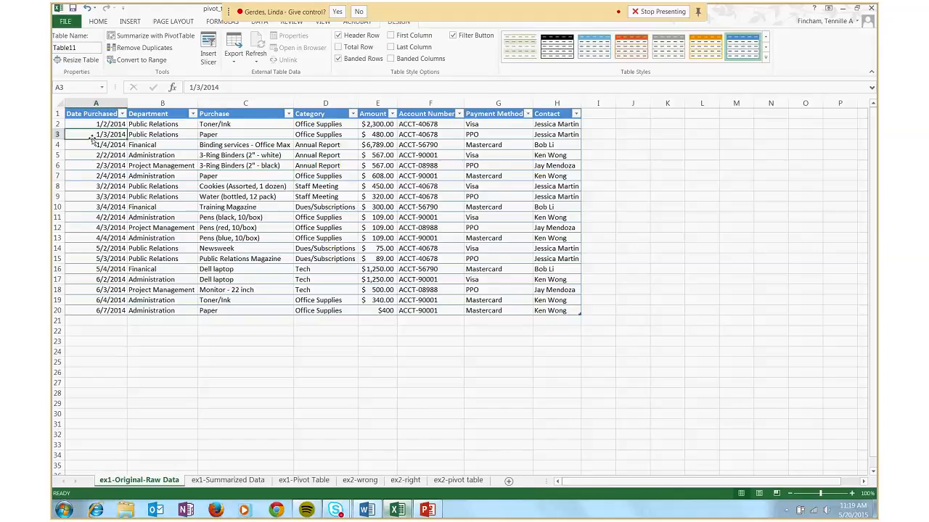
click(130, 22)
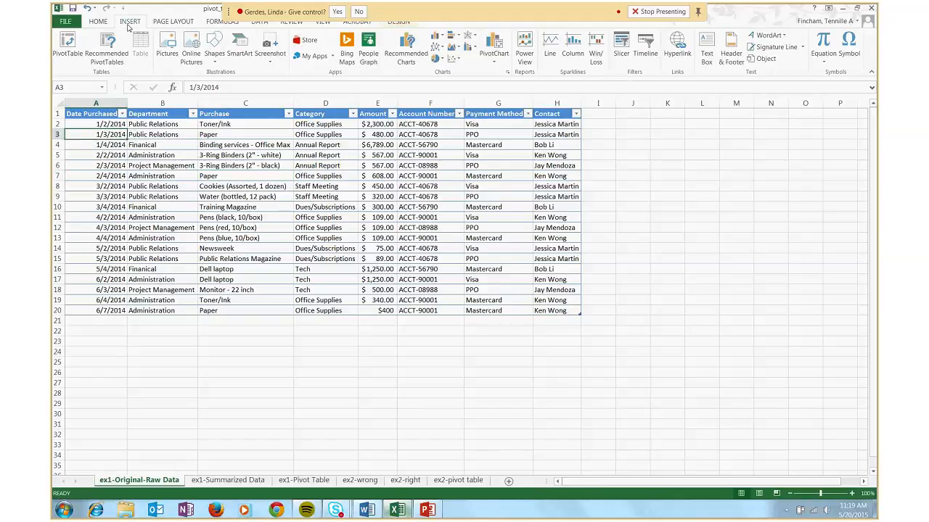
click(67, 49)
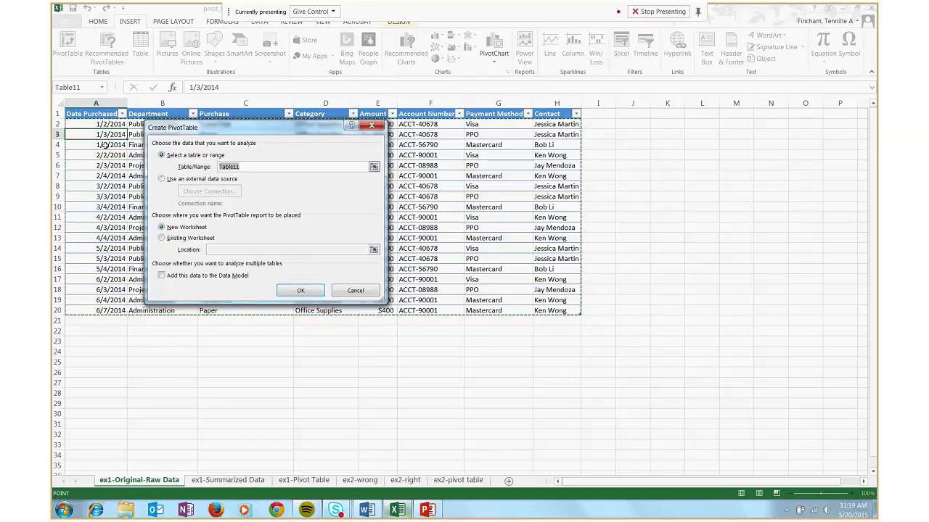
click(355, 290)
Create a pivot table on a new worksheet from the entire purchase table
drag(96, 114, 559, 312)
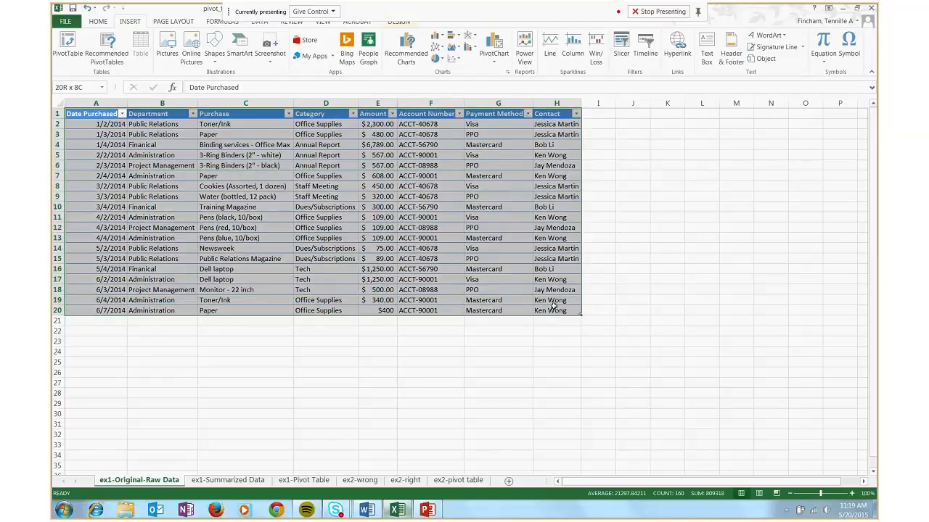
click(72, 45)
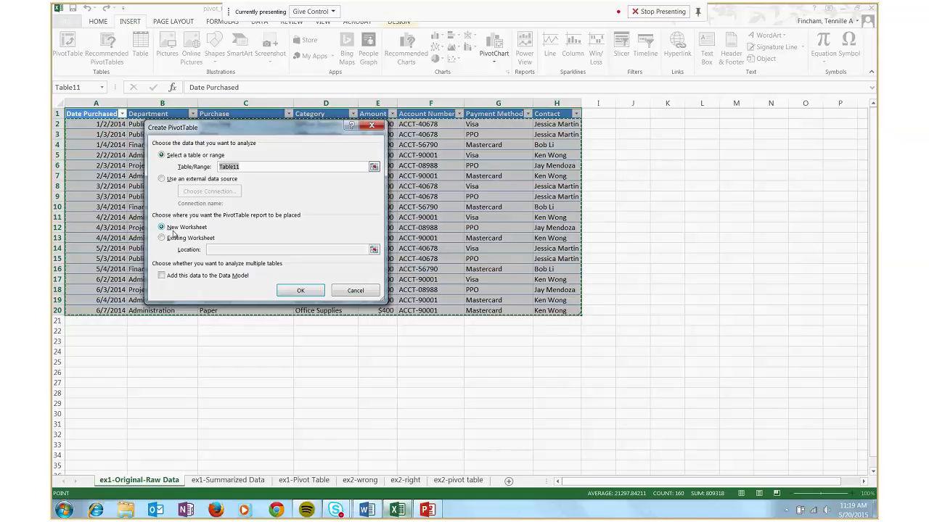
click(298, 291)
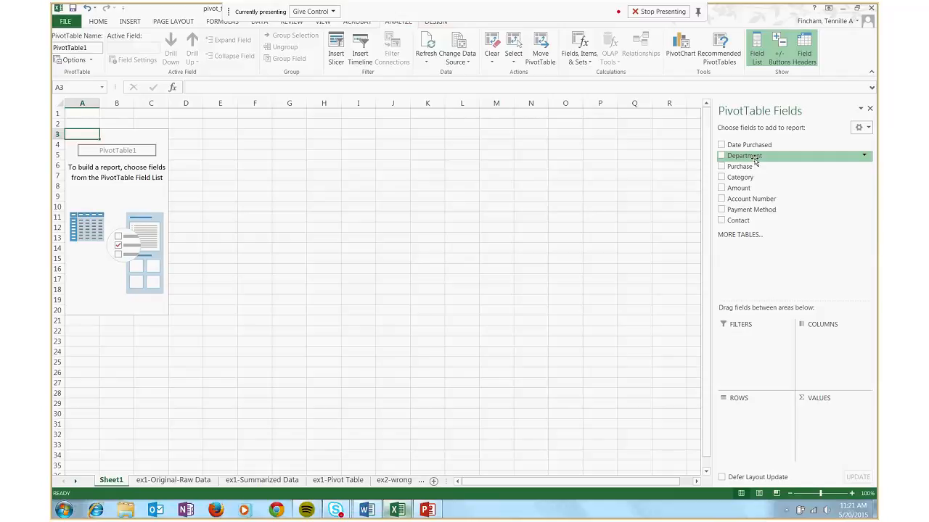
Try Department and Date Purchased as the pivot table's row fields, and remove them again
drag(759, 160, 743, 411)
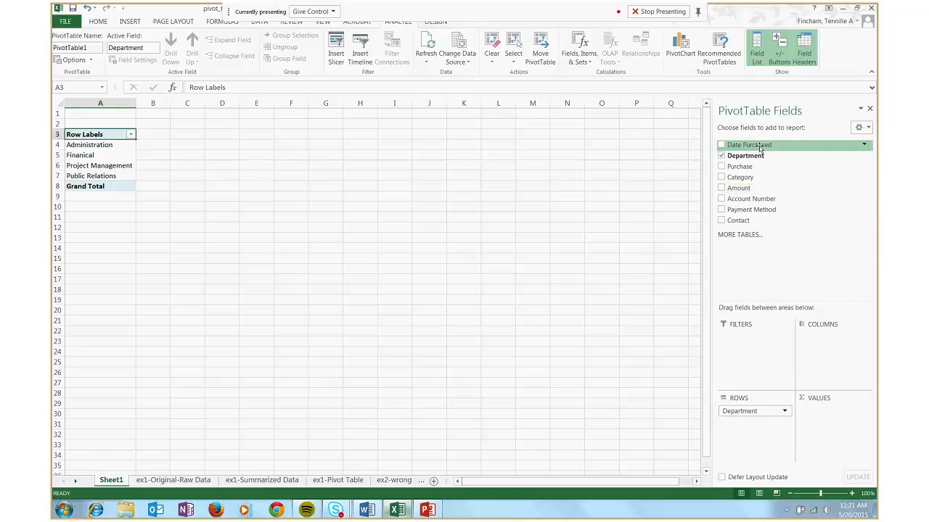
drag(760, 148, 742, 431)
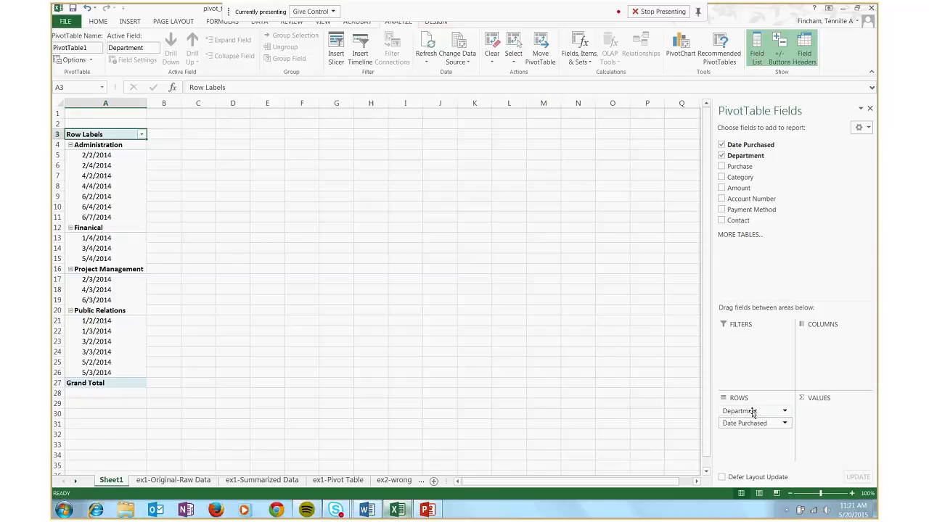
drag(752, 412, 651, 284)
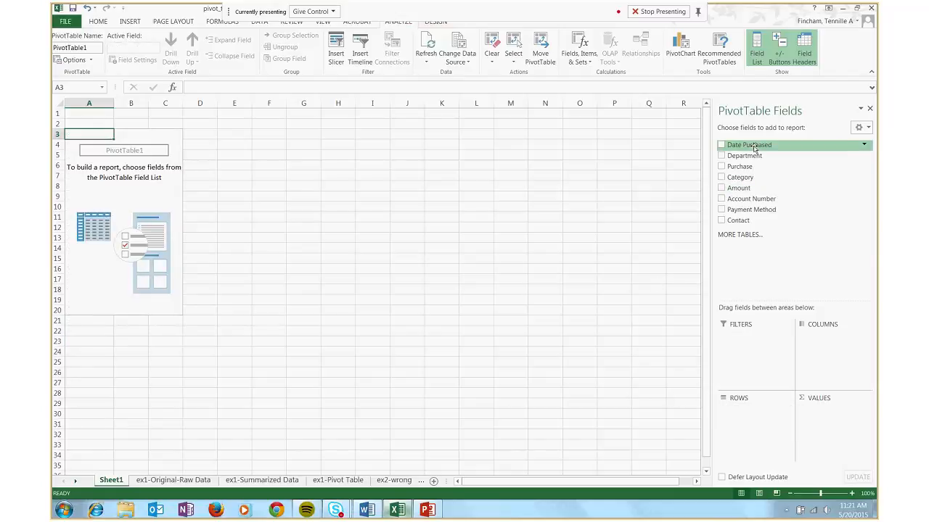
Add Date Purchased and Department as pivot table rows, place Department above Date Purchased, and add Amount to the values
drag(754, 147, 763, 441)
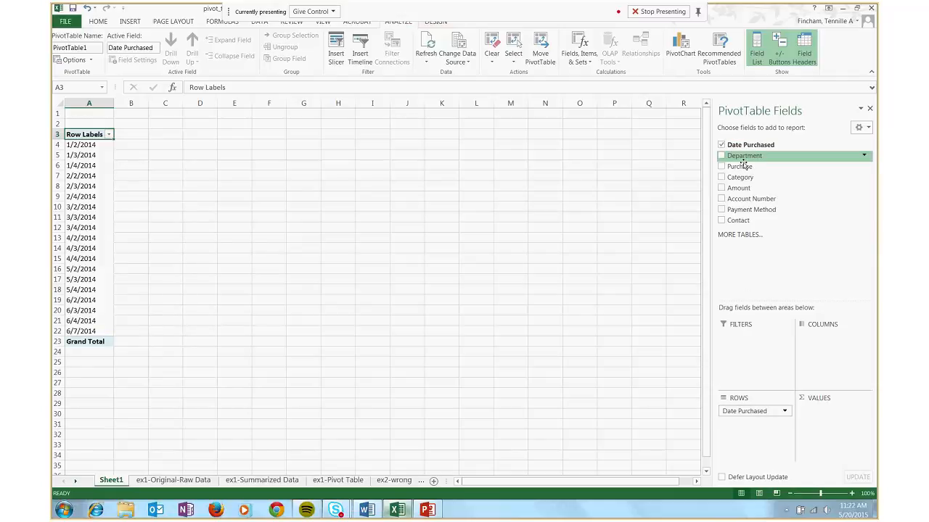
drag(743, 164, 743, 424)
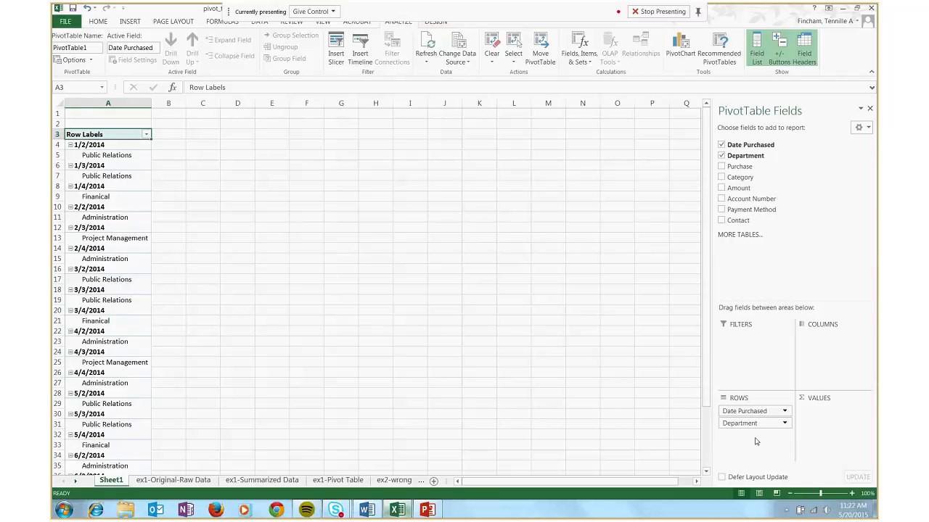
drag(735, 426, 737, 410)
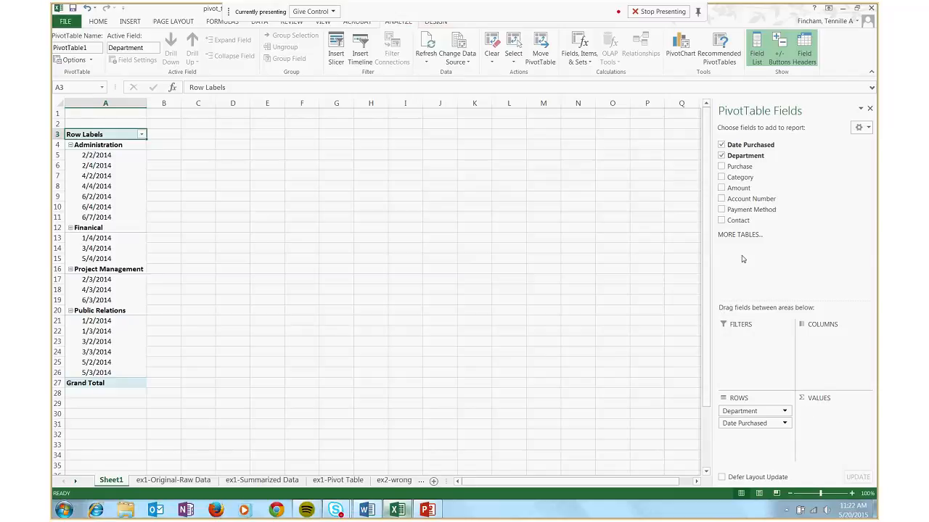
drag(739, 190, 815, 393)
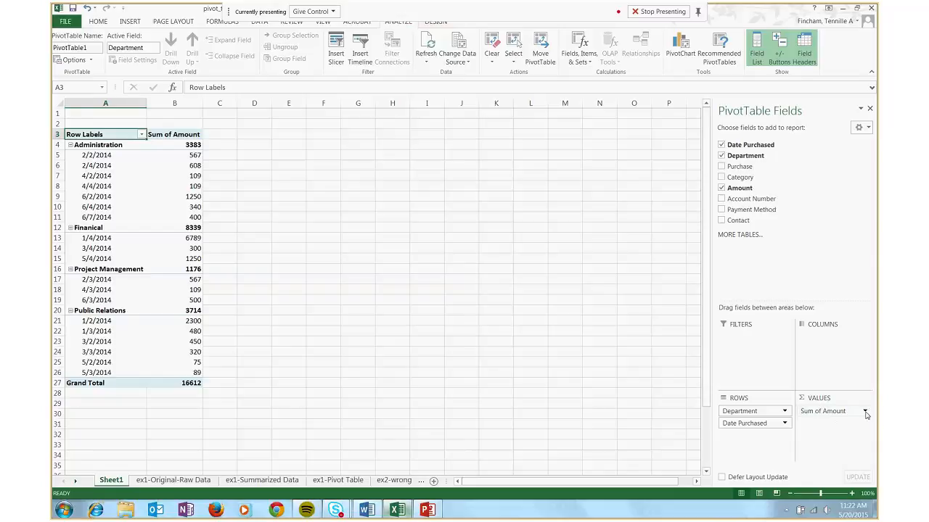
Try Count, Average and Max as the calculation for the Amount values, return to Sum and discard the value field settings
click(866, 412)
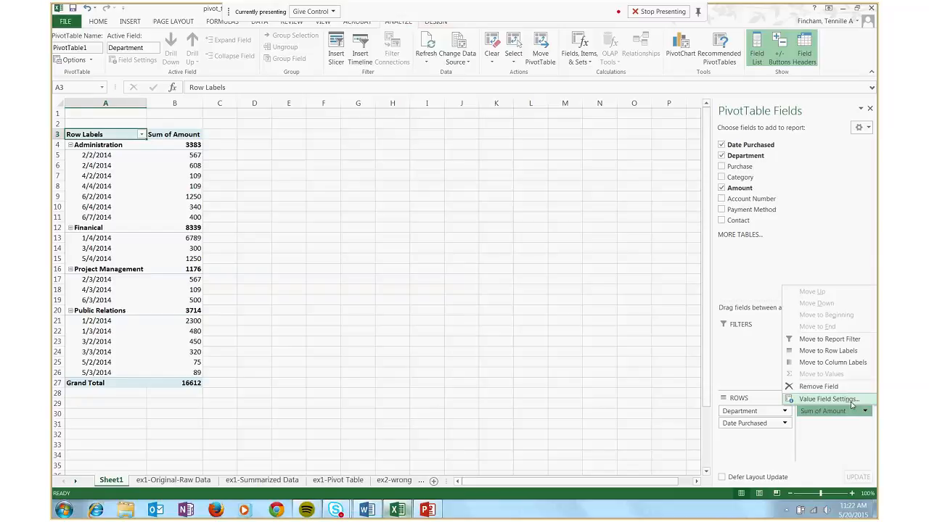
click(853, 405)
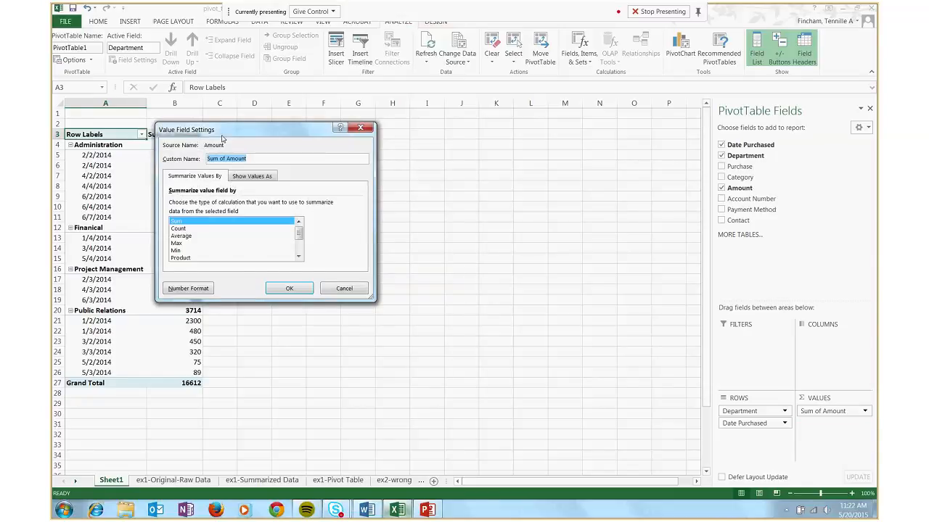
drag(222, 137, 262, 131)
mouse_move(338, 227)
mouse_down()
mouse_move(338, 236)
mouse_move(338, 222)
mouse_up()
click(225, 223)
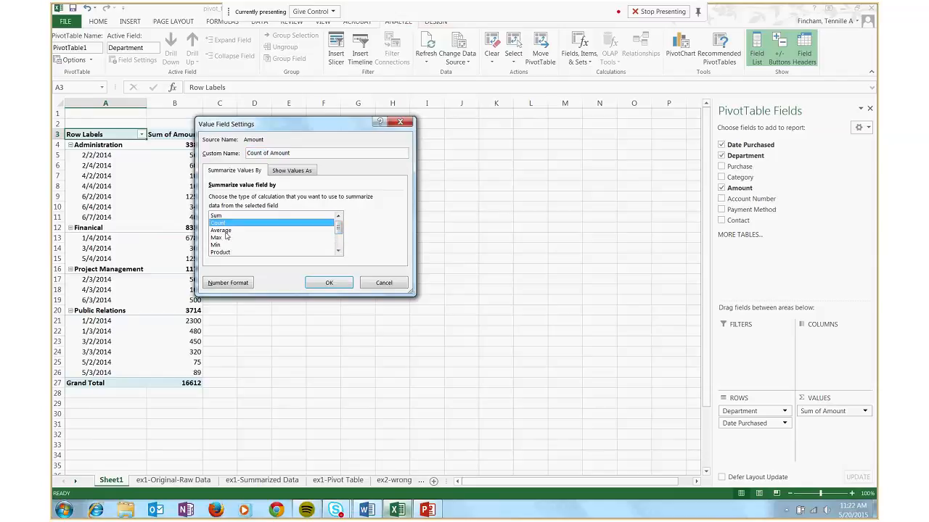
click(229, 231)
click(230, 238)
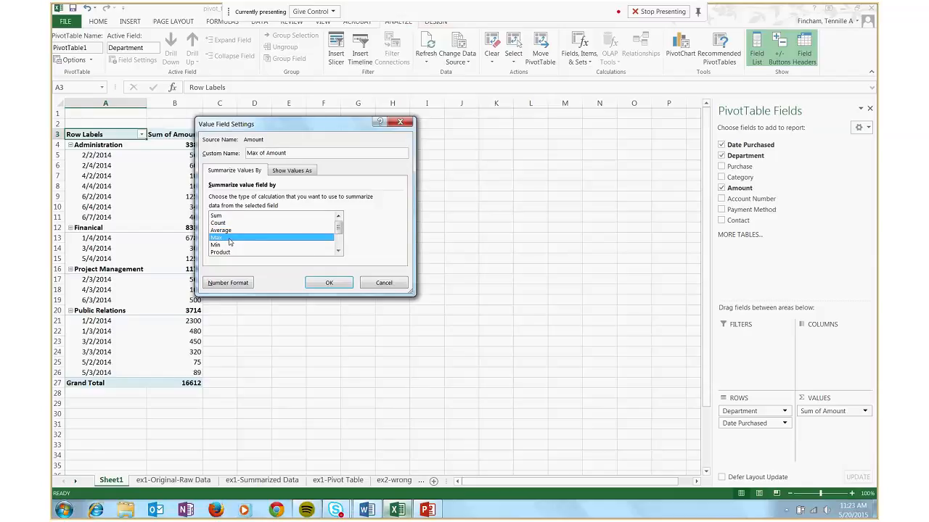
mouse_move(339, 230)
mouse_down()
mouse_move(340, 246)
mouse_move(341, 228)
mouse_up()
click(227, 217)
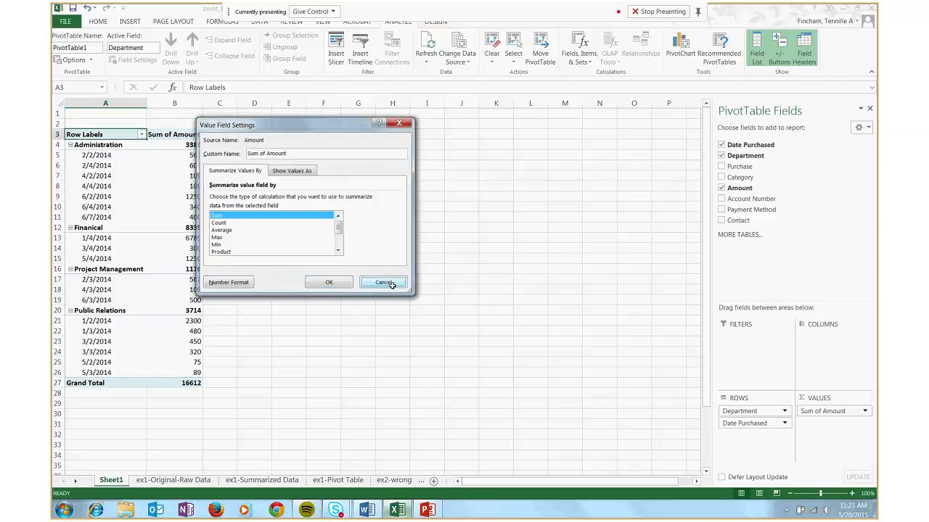
click(384, 283)
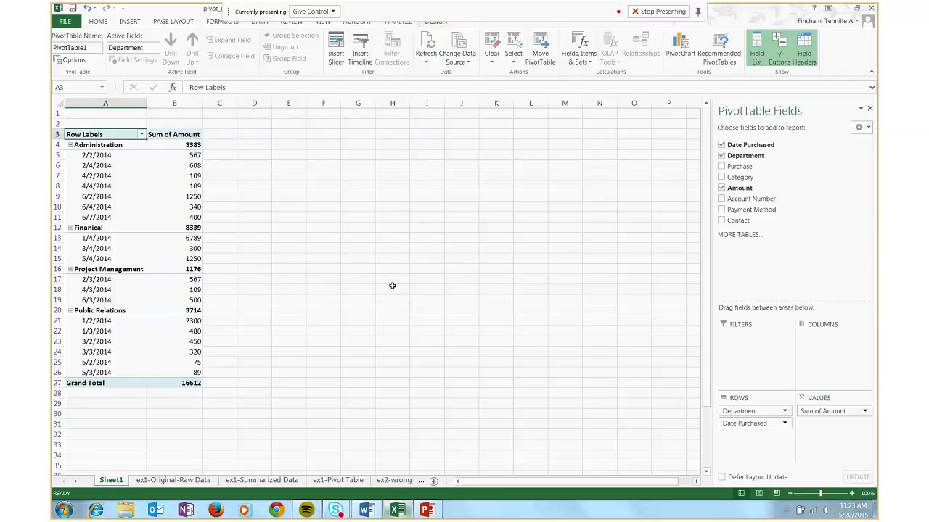
Examine the Sum of Amount heading and the department subtotals in the pivot table
click(172, 134)
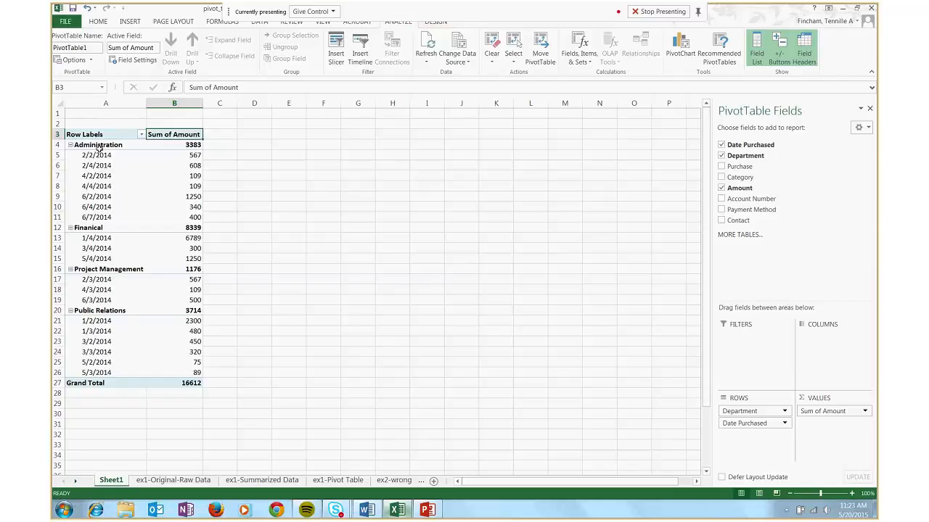
click(169, 145)
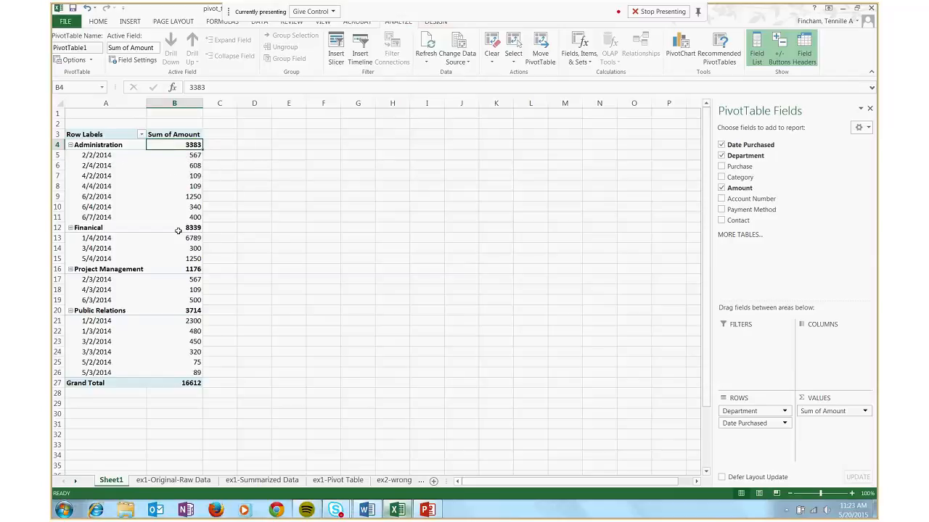
click(177, 134)
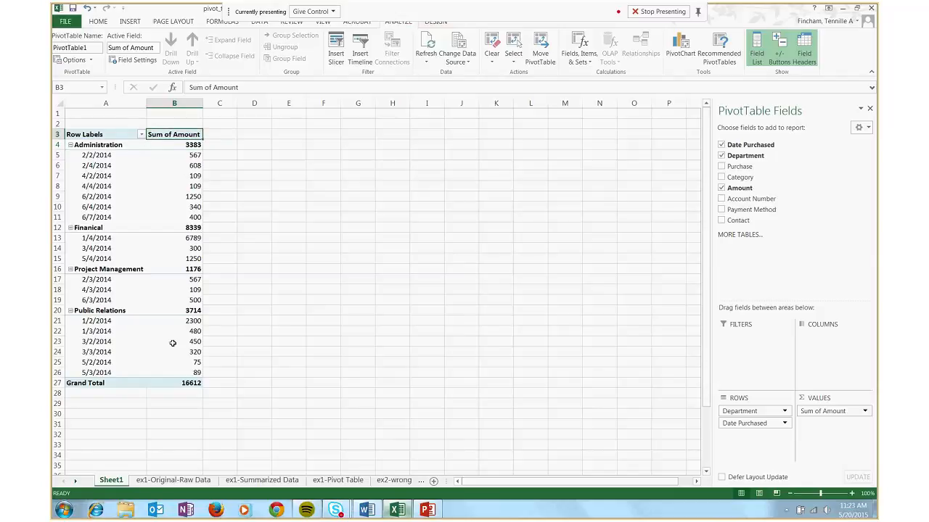
Apply the Currency number format to the pivot table's Sum of Amount values through the value field settings
right_click(172, 137)
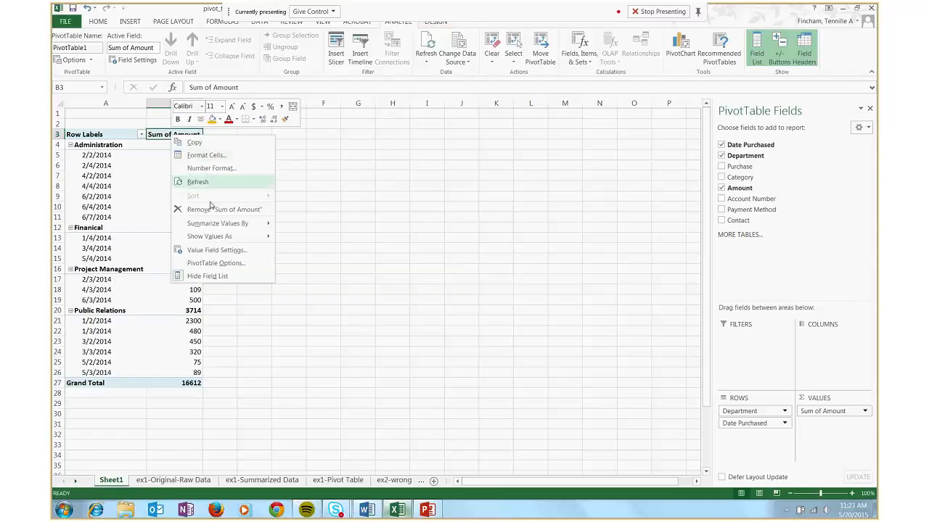
click(224, 254)
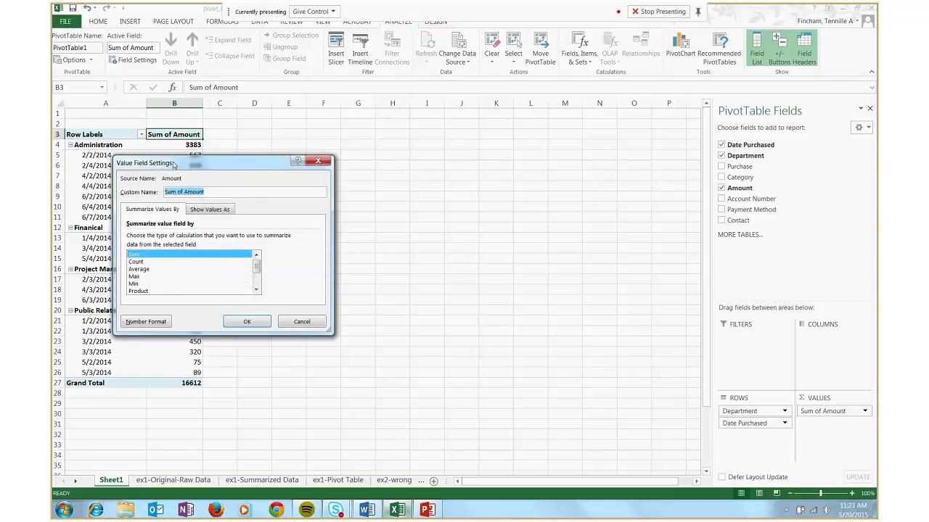
drag(168, 158, 216, 150)
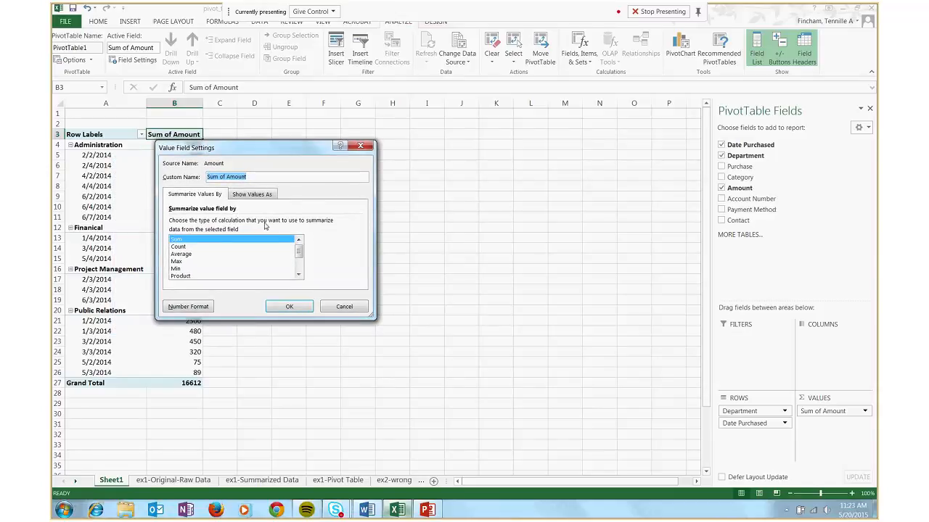
click(199, 308)
drag(164, 127, 238, 106)
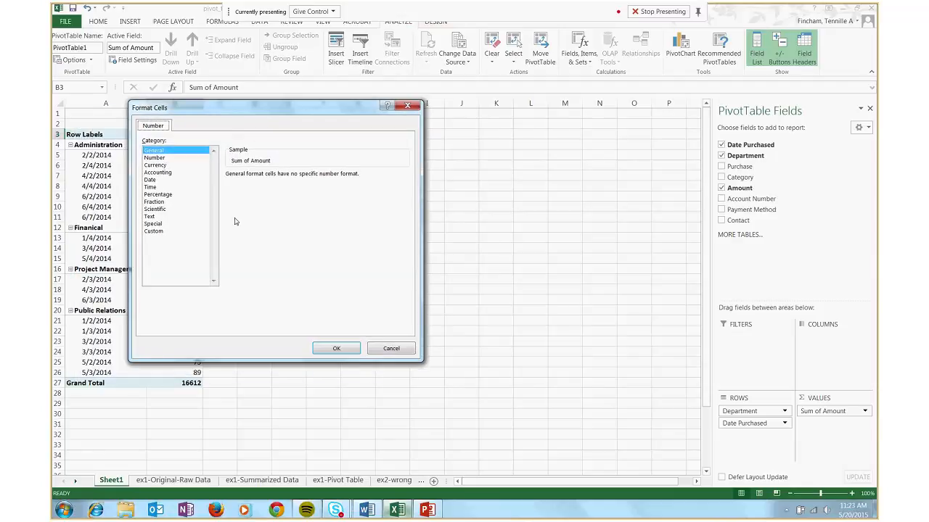
click(164, 166)
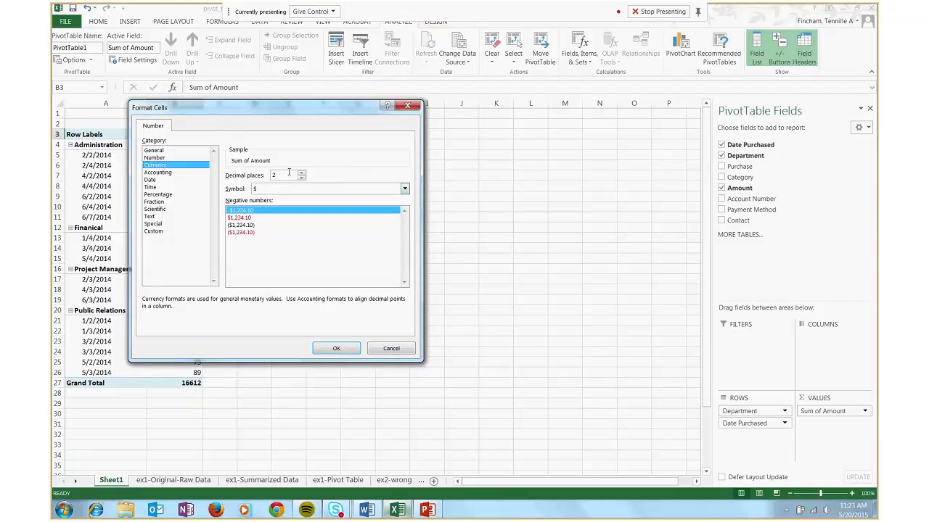
click(334, 352)
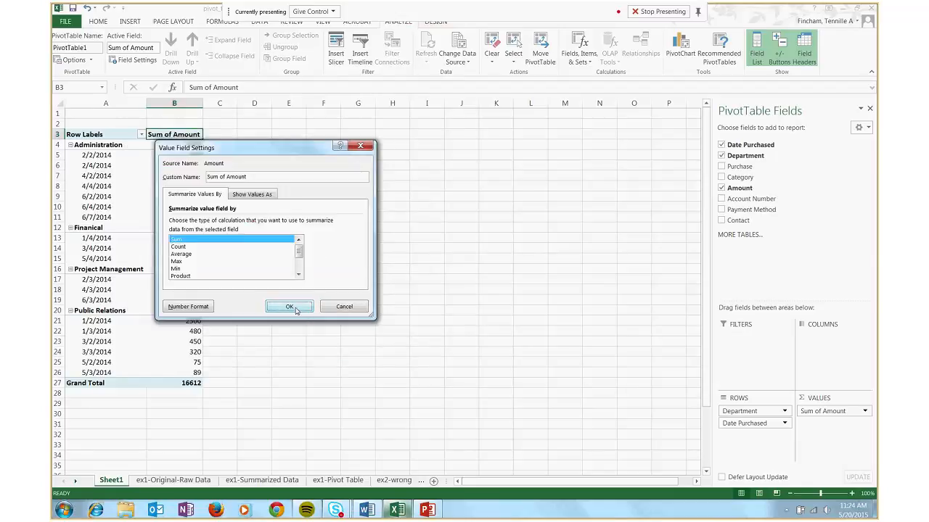
click(289, 307)
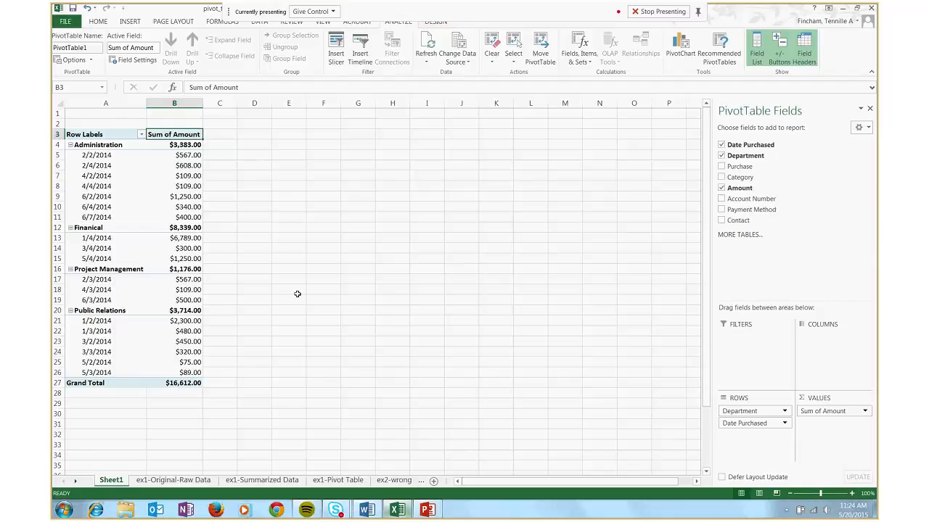
Examine the January to May department columns of the Monthly Expenses table on the ex1-Summarized Data sheet
click(97, 155)
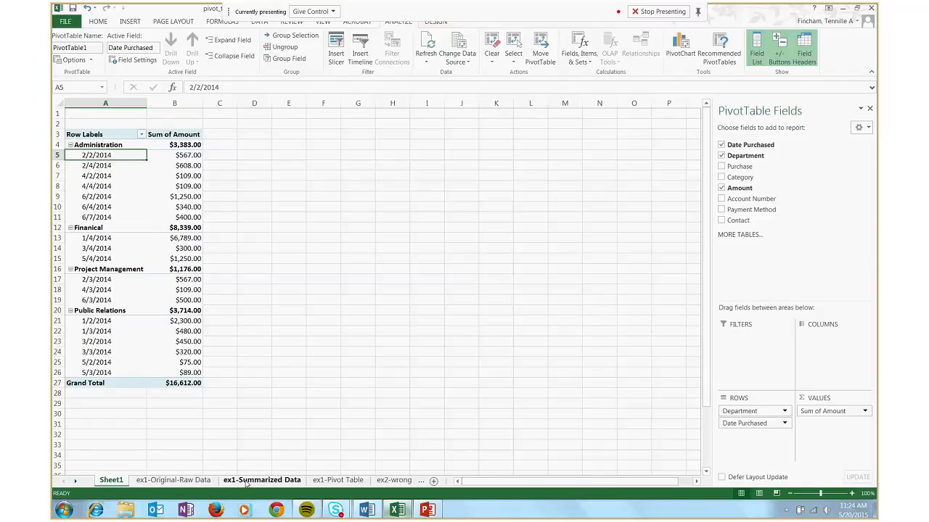
click(247, 482)
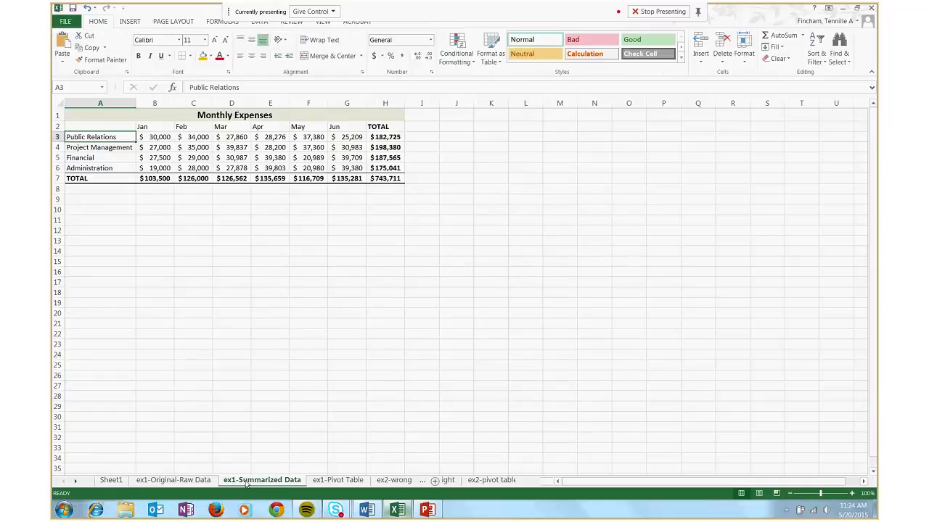
click(162, 128)
drag(161, 128, 156, 178)
click(207, 129)
drag(207, 136, 206, 169)
drag(232, 129, 232, 168)
drag(272, 129, 273, 168)
drag(305, 129, 308, 169)
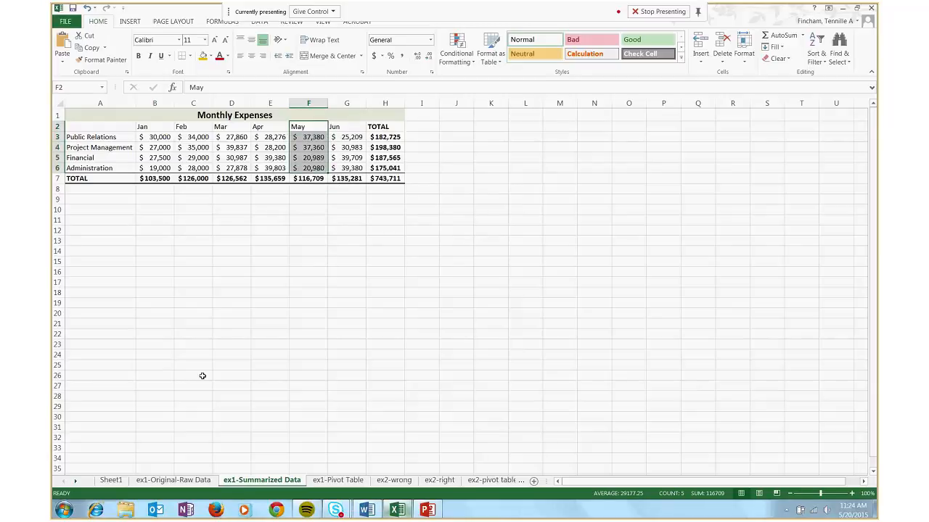
Return to the pivot table on Sheet1 and filter Date Purchased to all dates in June
click(111, 480)
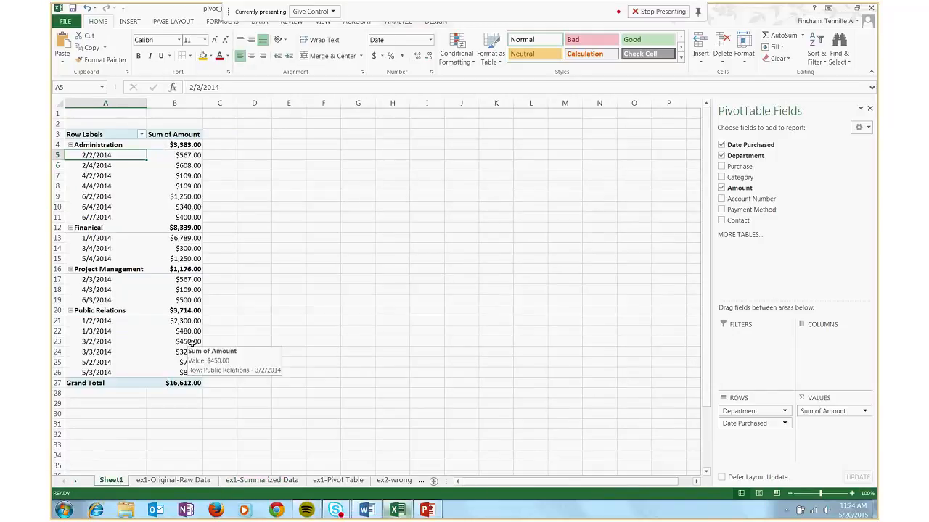
click(143, 137)
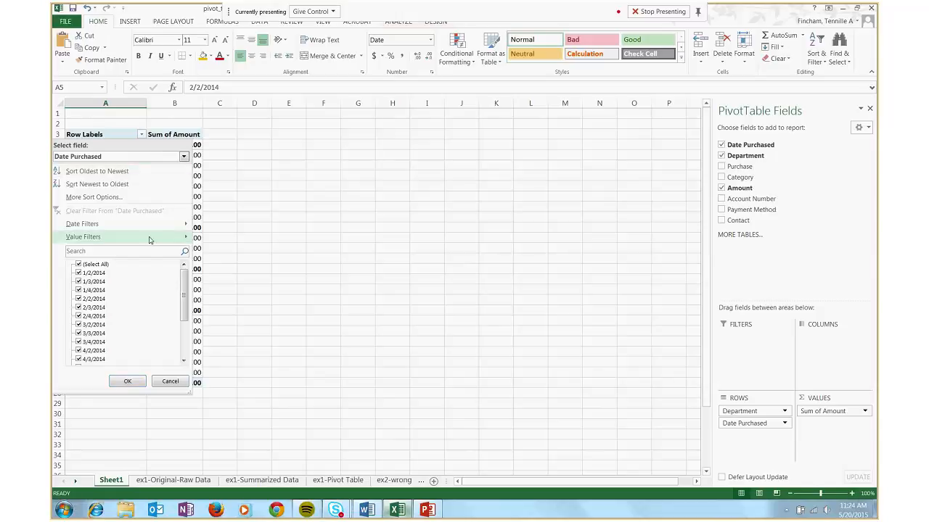
mouse_move(152, 229)
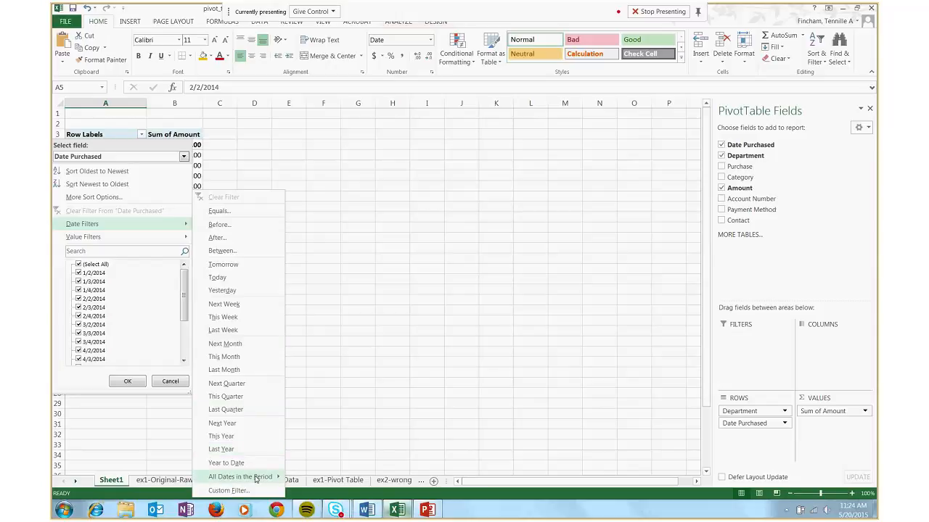
mouse_move(255, 478)
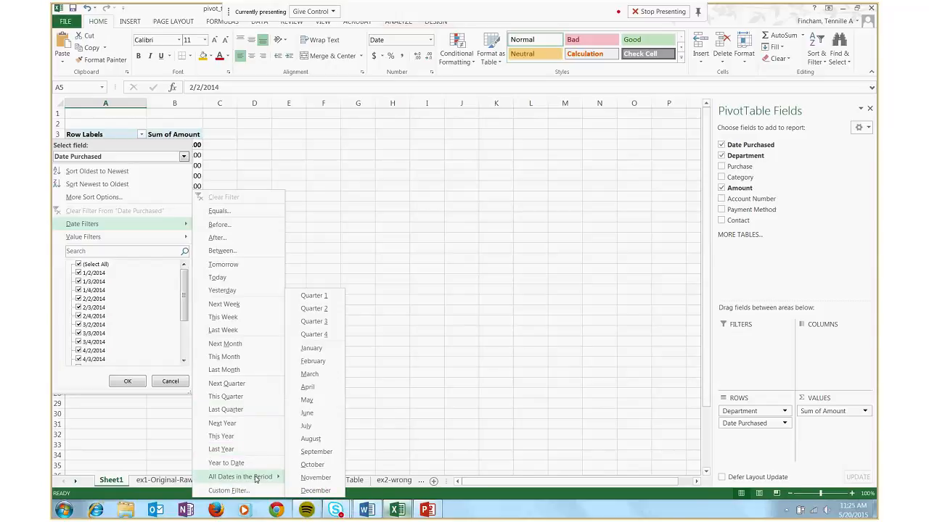
click(319, 419)
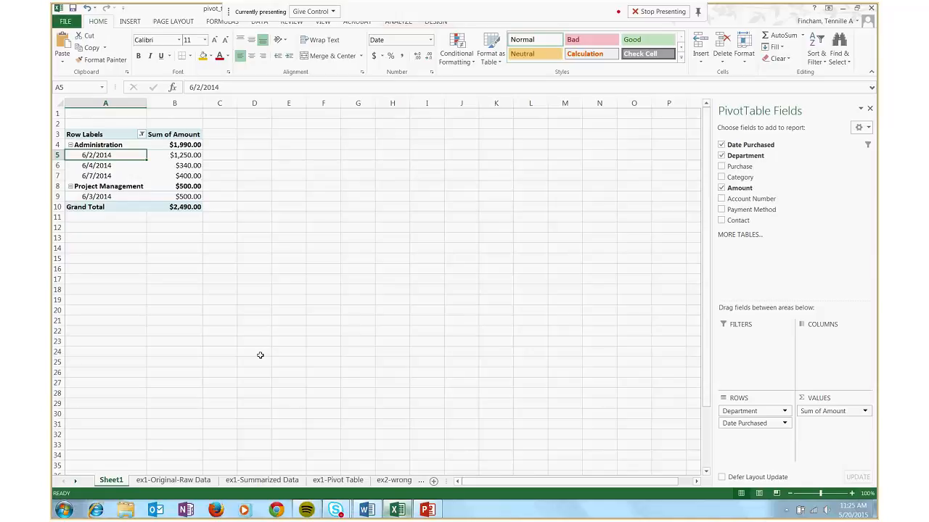
Drill into the Administration subtotal to list its underlying purchase records on a separate sheet
click(161, 144)
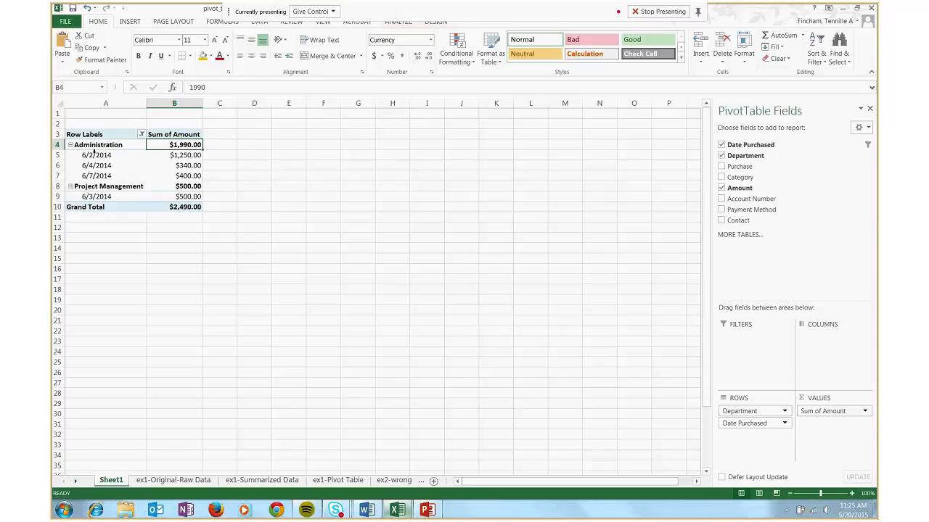
double_click(160, 145)
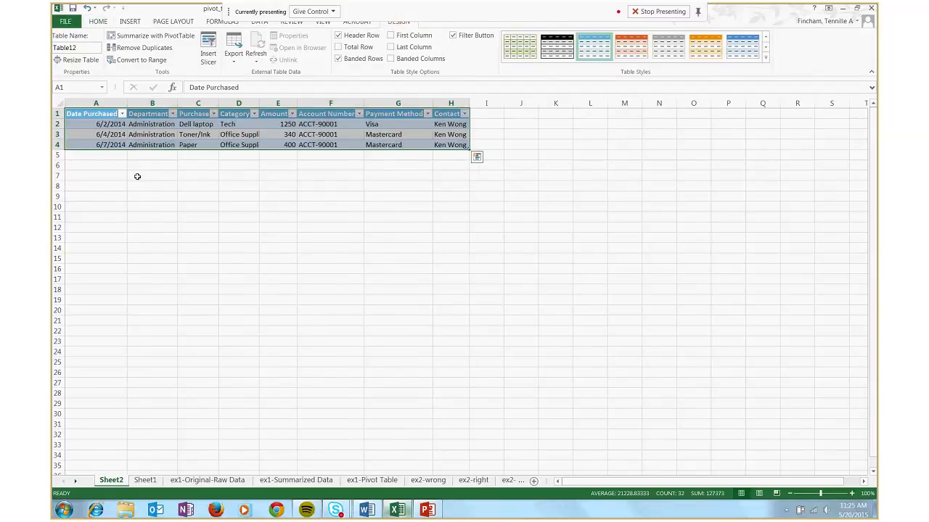
click(131, 176)
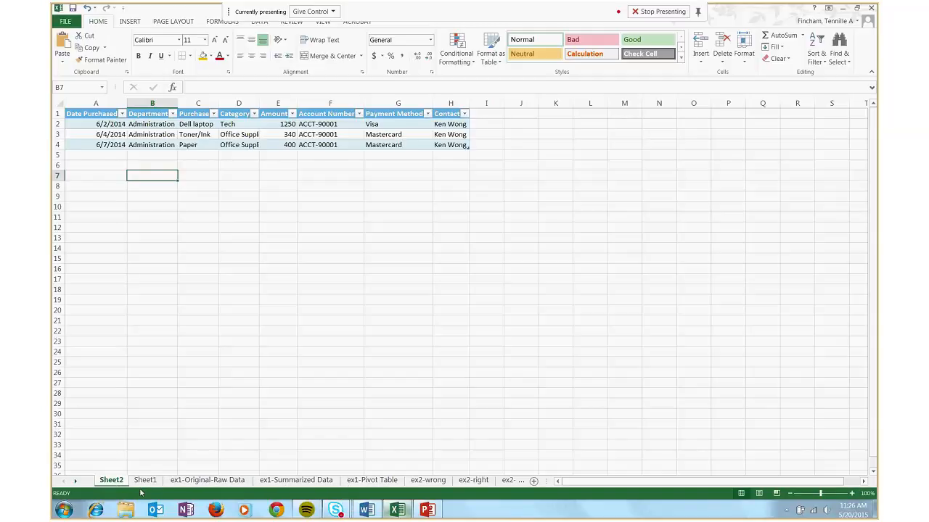
Return to the pivot table on Sheet1 and clear the filter from Date Purchased
click(148, 481)
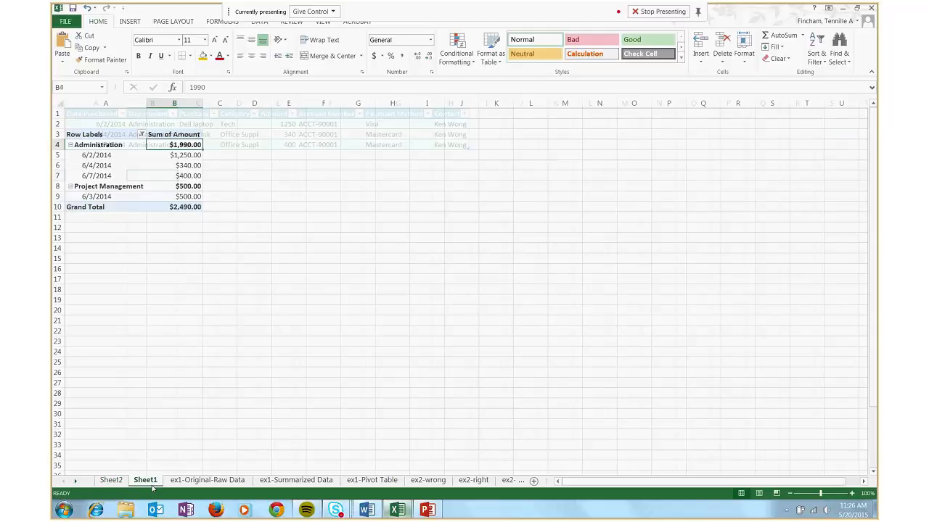
click(141, 135)
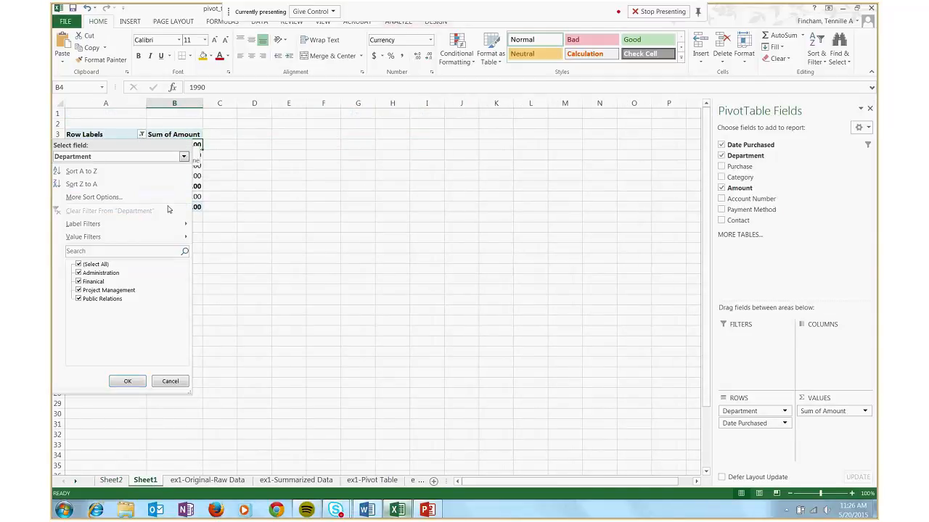
click(252, 250)
click(91, 154)
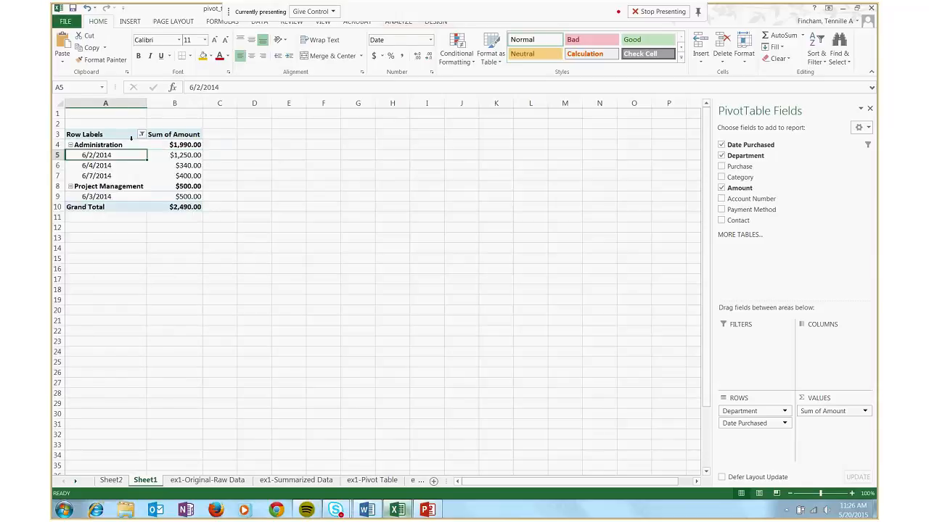
click(141, 135)
click(120, 211)
click(222, 165)
Switch to the Skype for Business meeting to read the participants' chat messages, and return to the Excel workbook
mouse_move(337, 511)
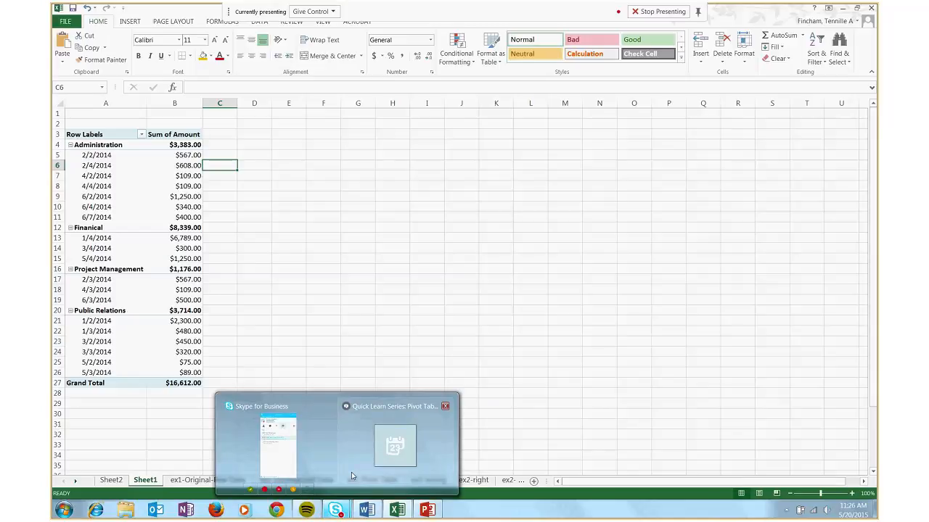
click(351, 473)
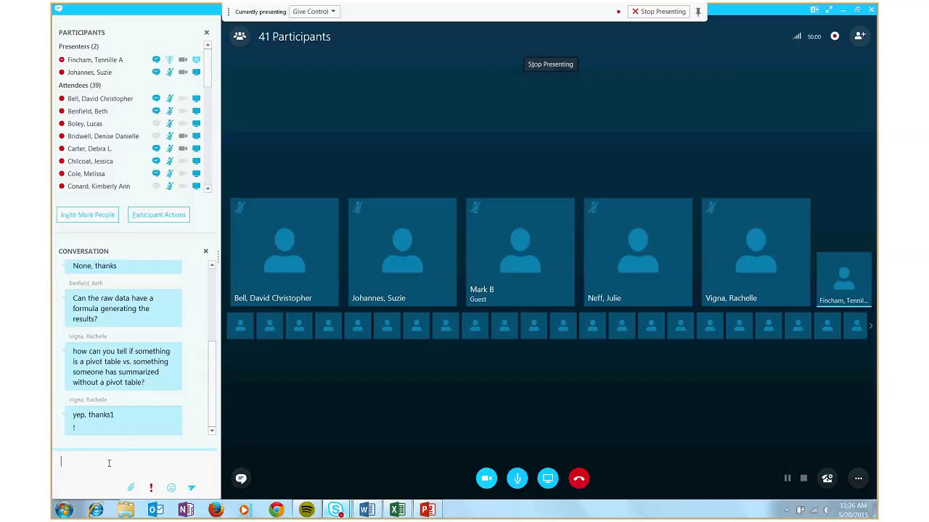
mouse_move(436, 512)
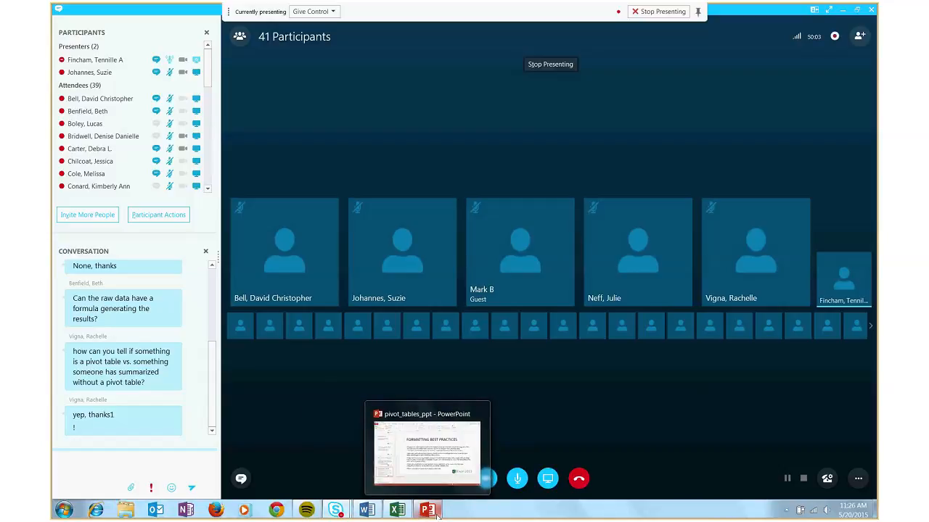
mouse_move(410, 426)
mouse_move(397, 510)
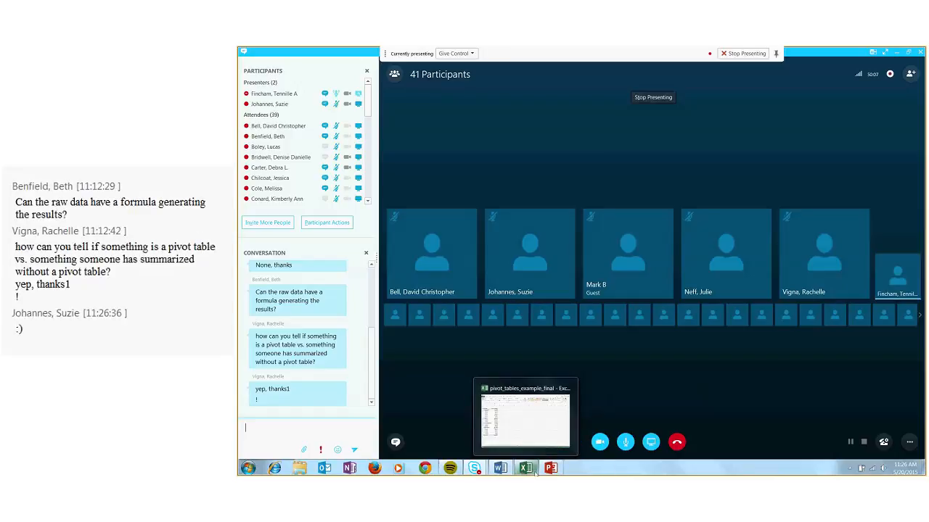
mouse_move(505, 394)
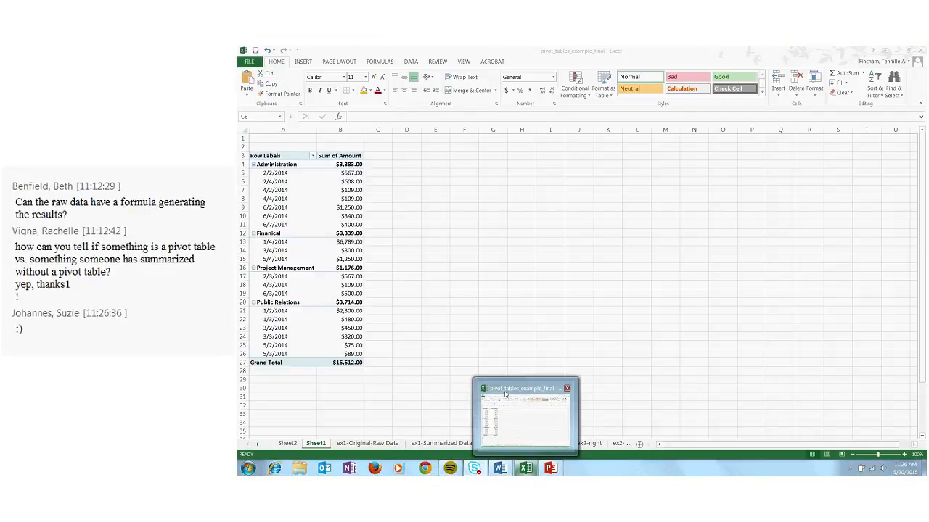
mouse_move(564, 473)
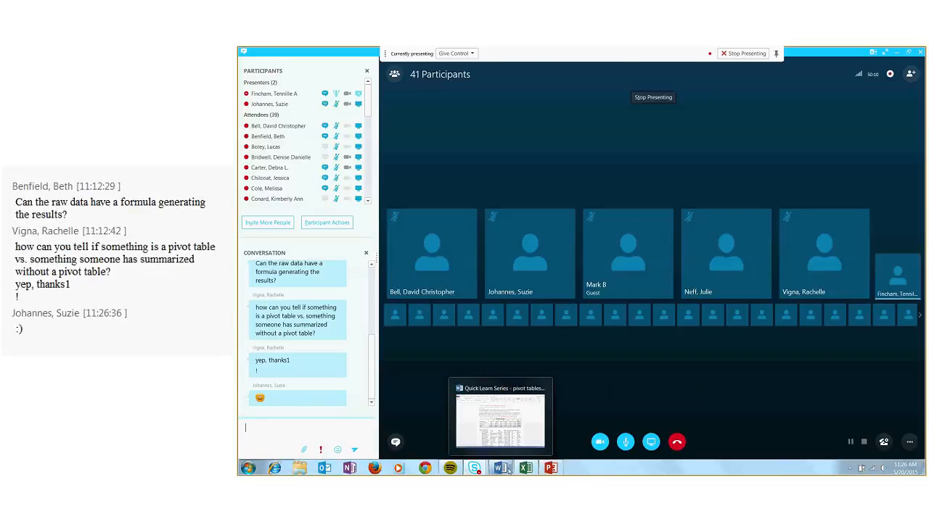
mouse_move(525, 468)
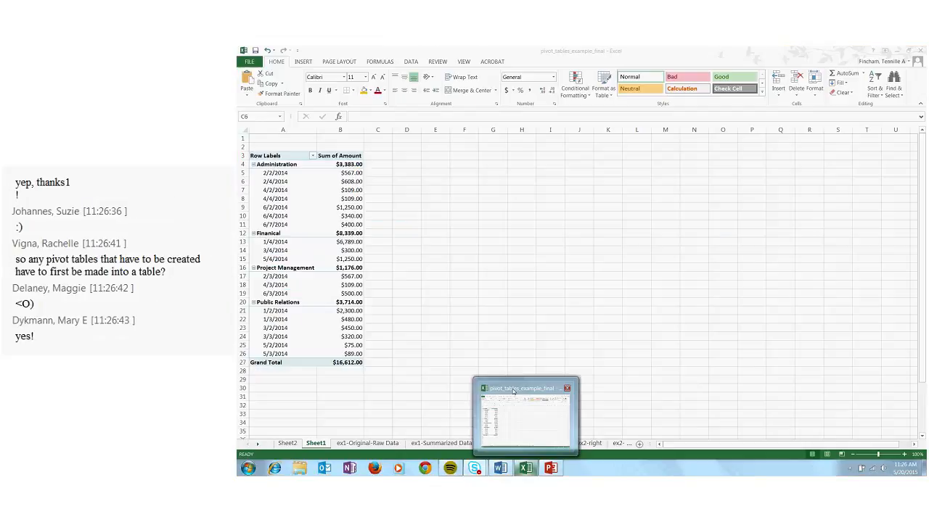
click(513, 392)
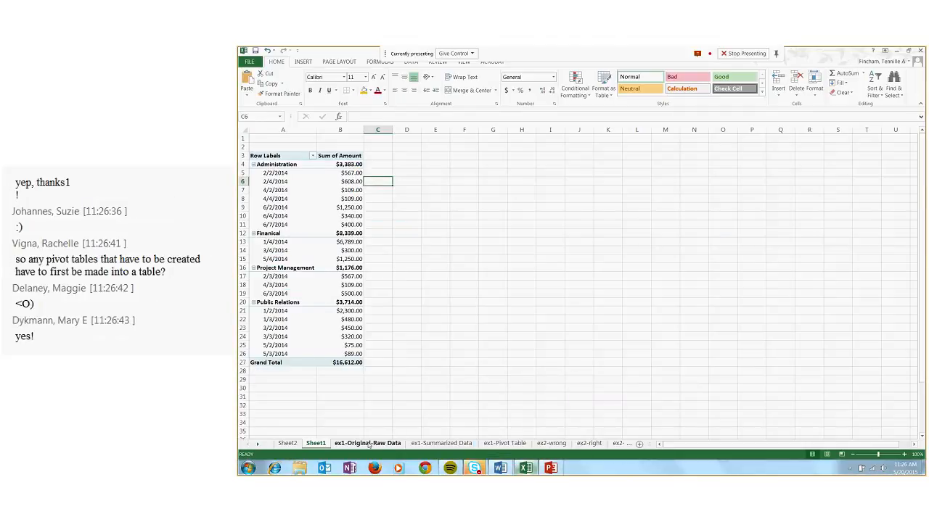
Check the newest chat messages in the Skype for Business meeting again and switch back to the pivot table in Excel
mouse_move(441, 455)
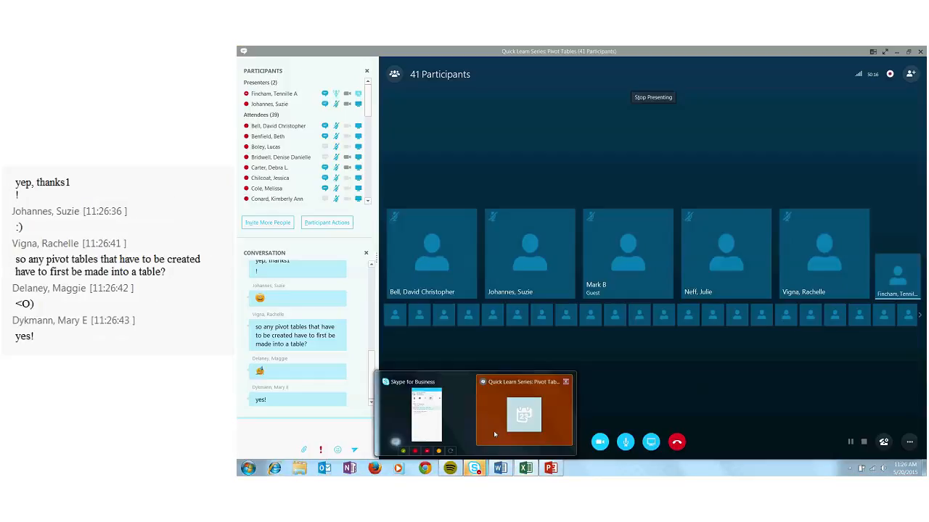
click(494, 434)
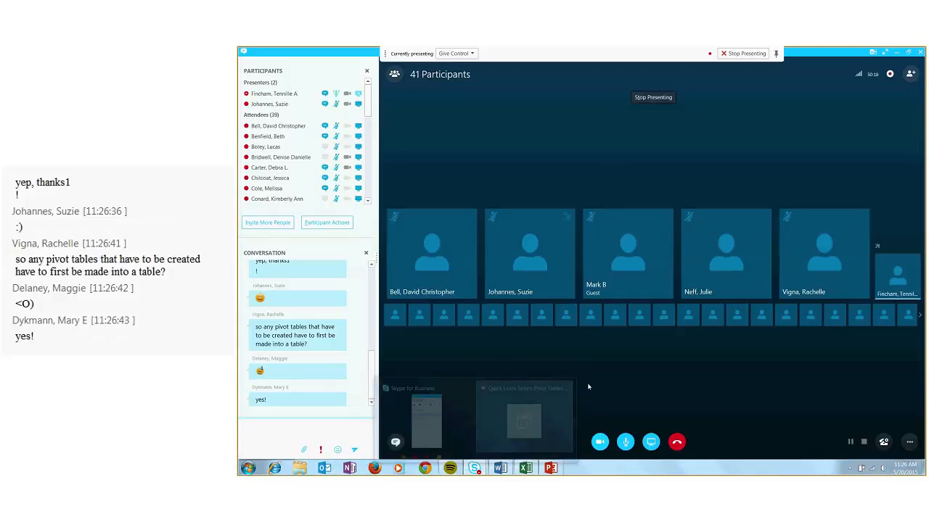
mouse_move(474, 468)
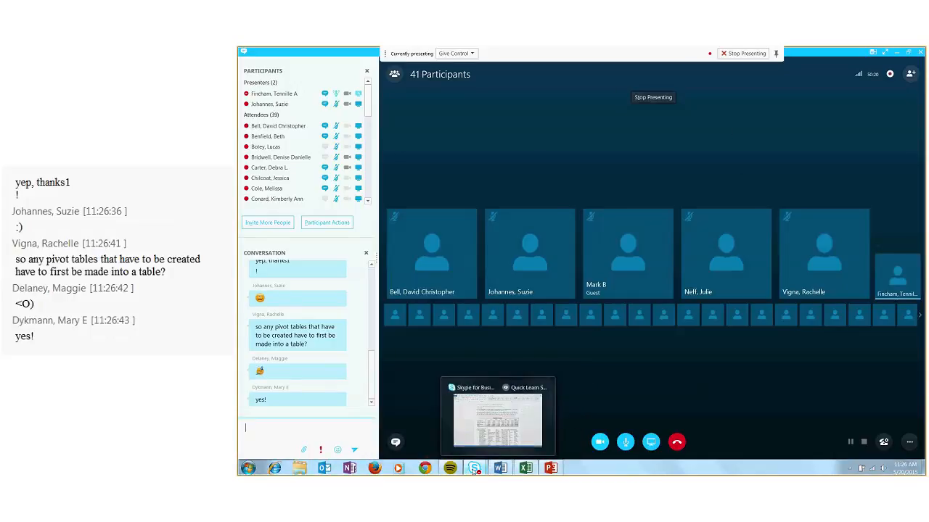
mouse_move(462, 428)
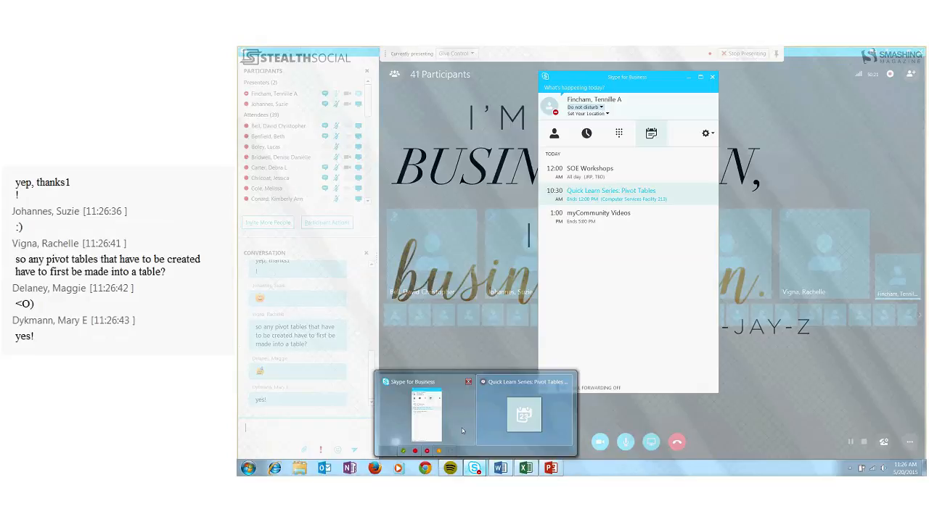
mouse_move(496, 434)
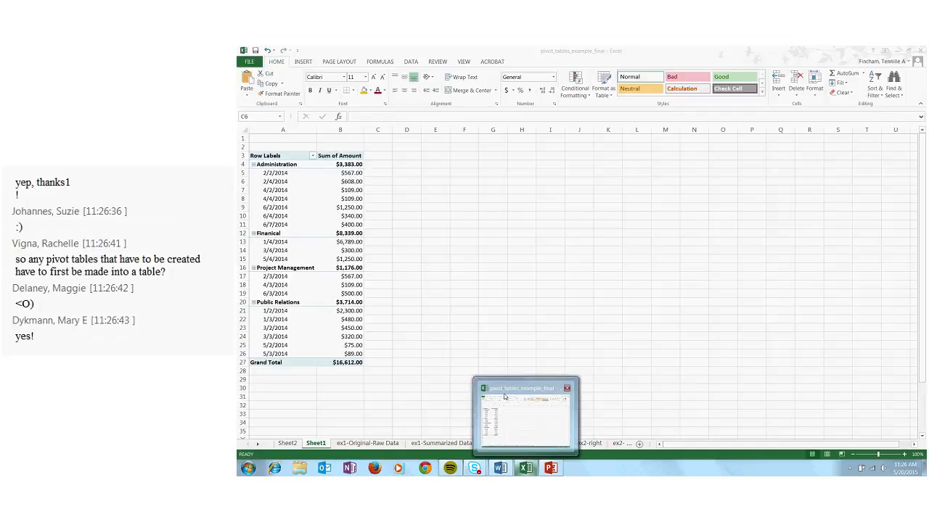
click(504, 397)
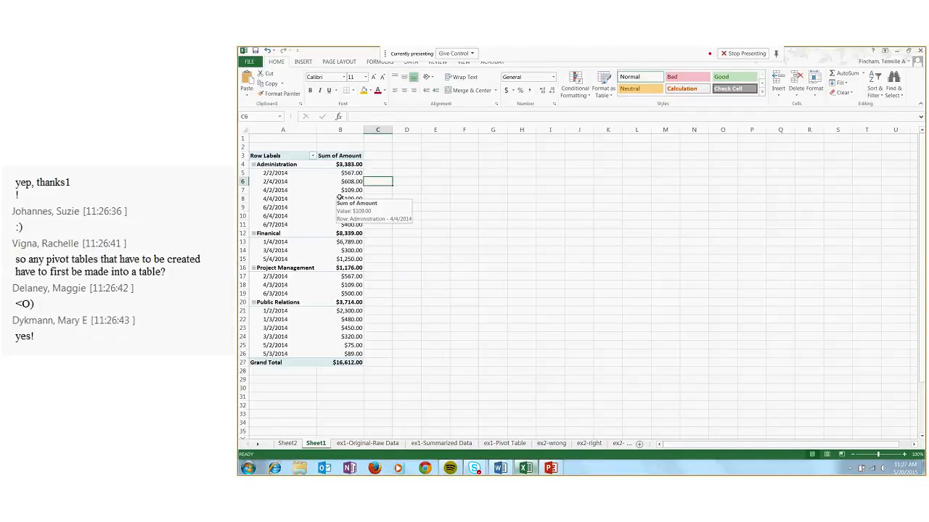
Insert a Clustered Column chart based on the department and date pivot table on Sheet1
click(379, 165)
click(411, 165)
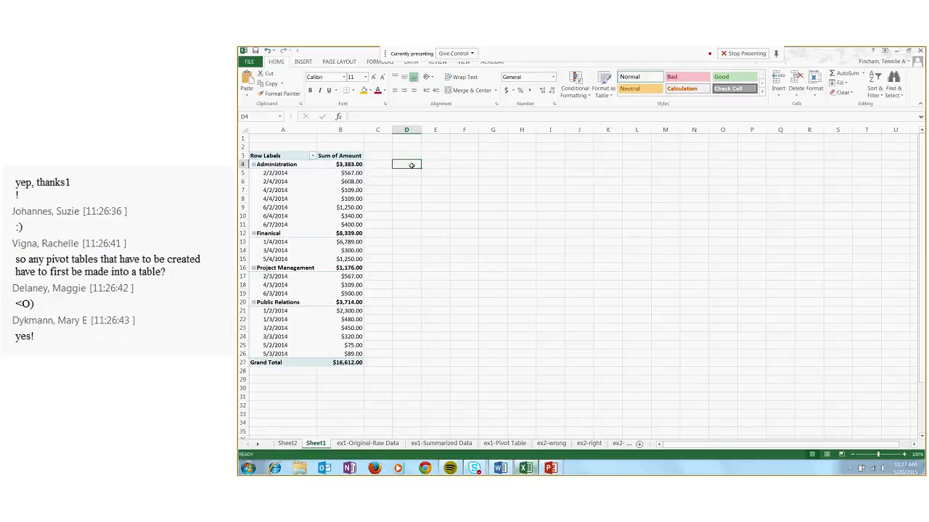
click(268, 178)
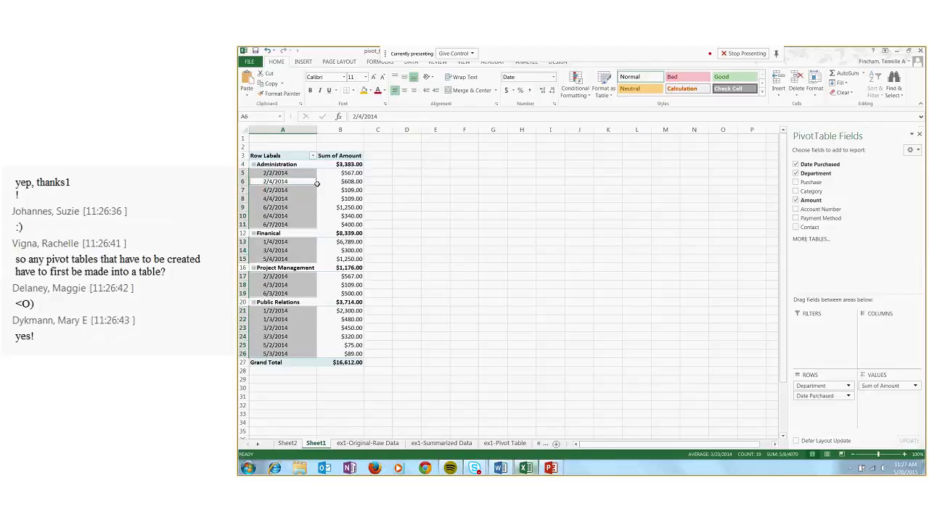
click(317, 182)
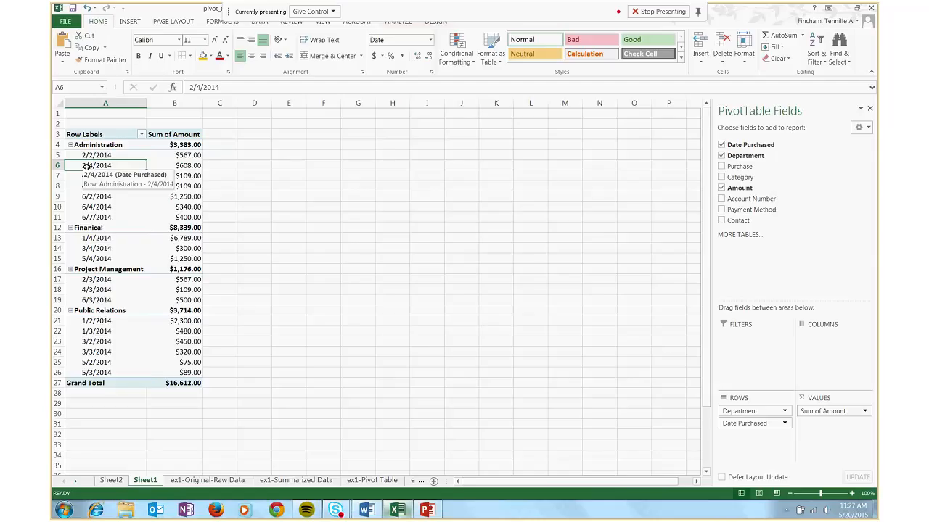
click(140, 23)
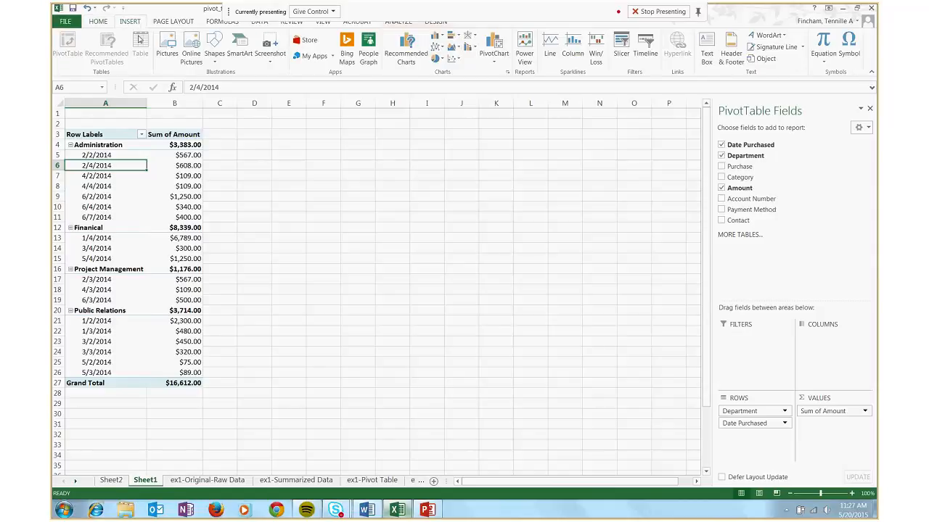
click(397, 60)
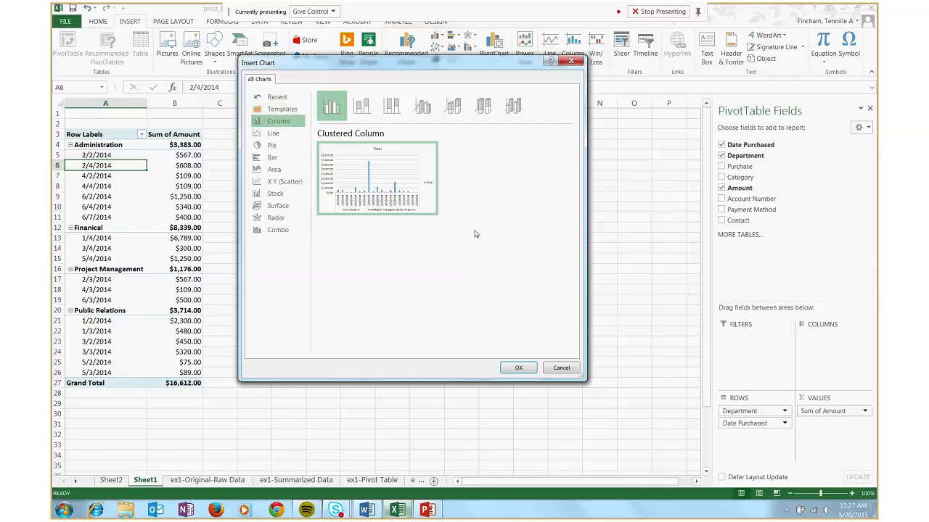
click(515, 368)
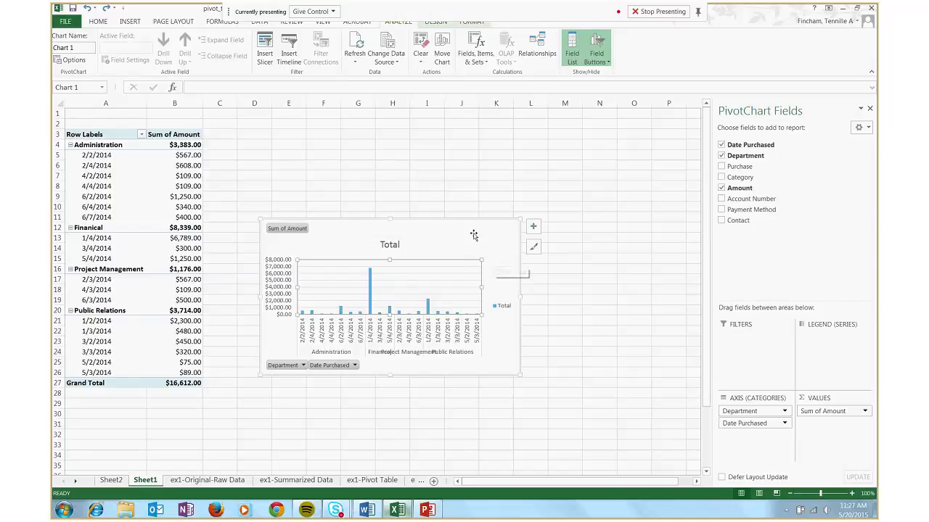
Move the pivot chart beside the pivot table, enlarge it to span about columns C to O, and add data labels
drag(459, 231, 413, 147)
drag(472, 290, 593, 392)
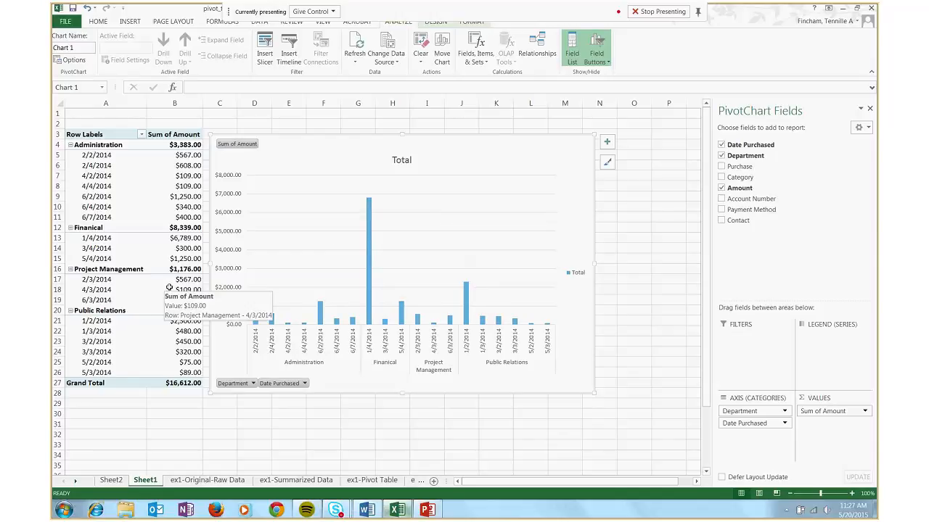
click(611, 147)
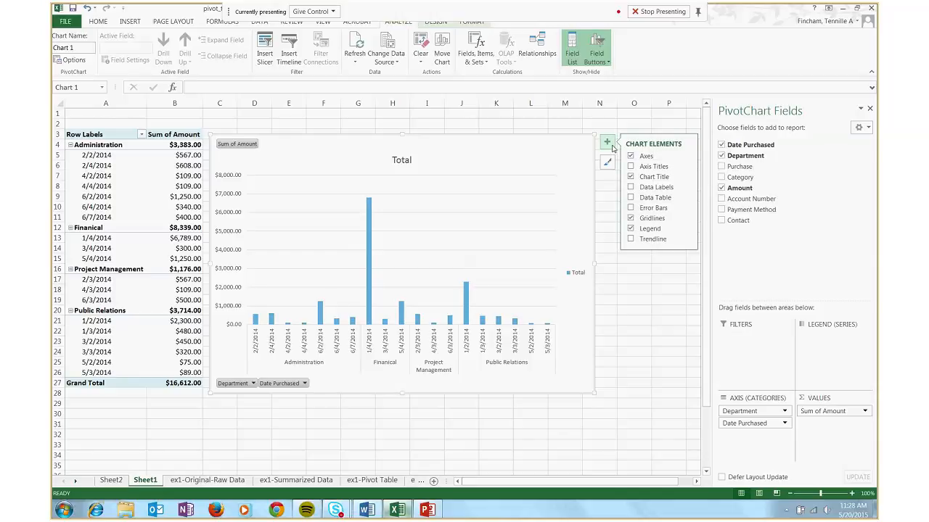
click(635, 187)
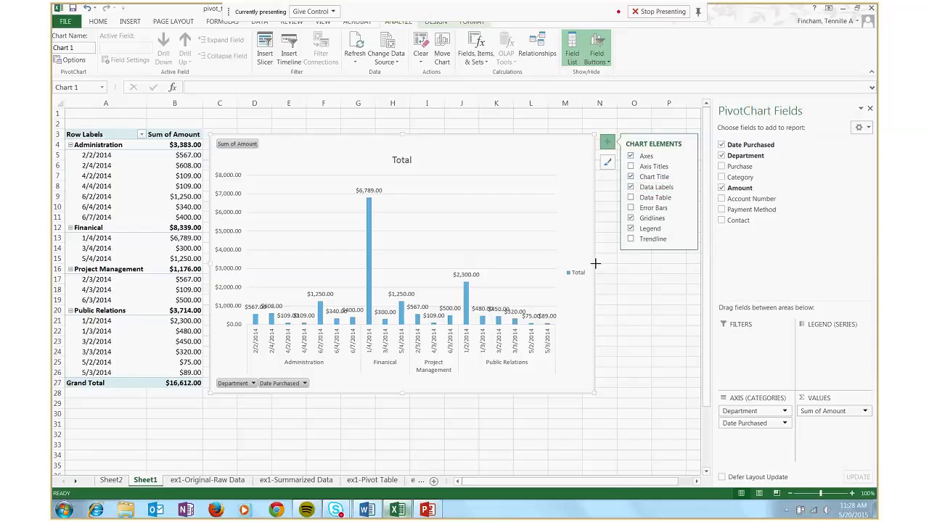
drag(595, 264, 688, 263)
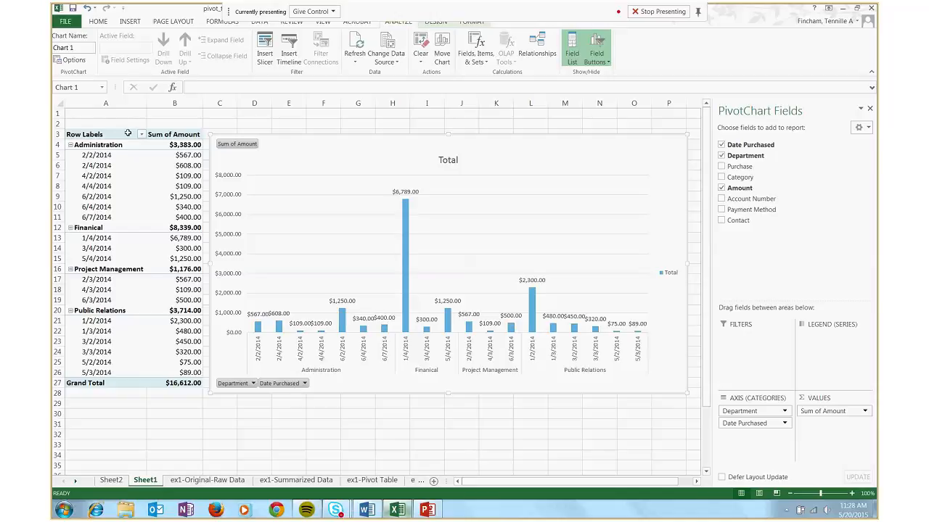
Filter the pivot table's Date Purchased field to all dates in the period June
click(105, 155)
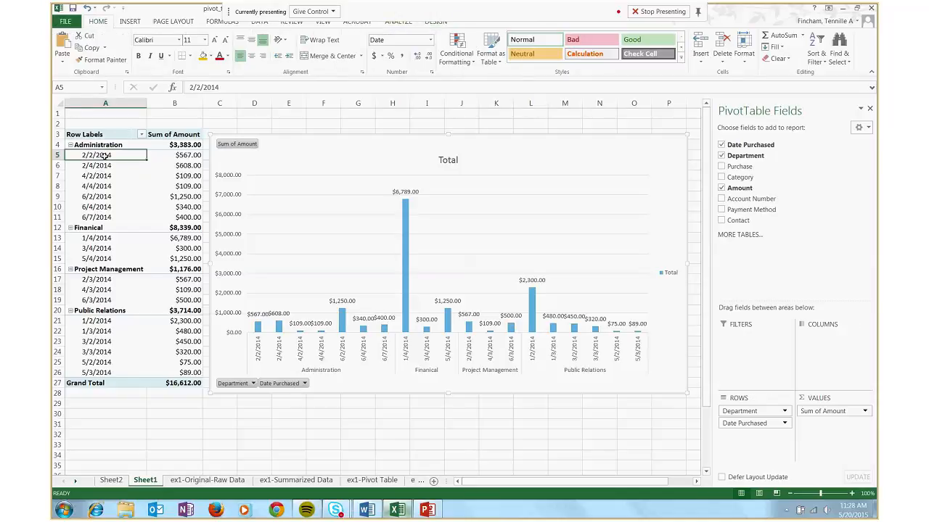
click(142, 135)
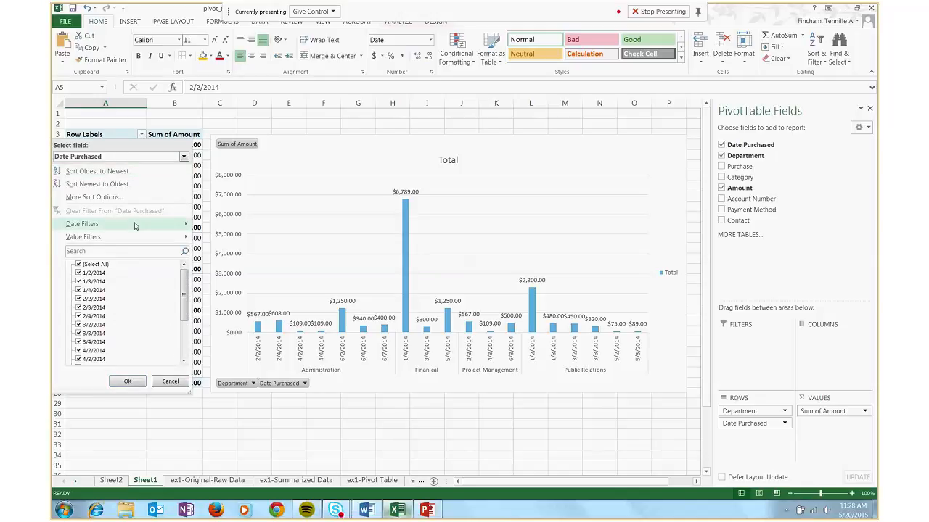
mouse_move(134, 226)
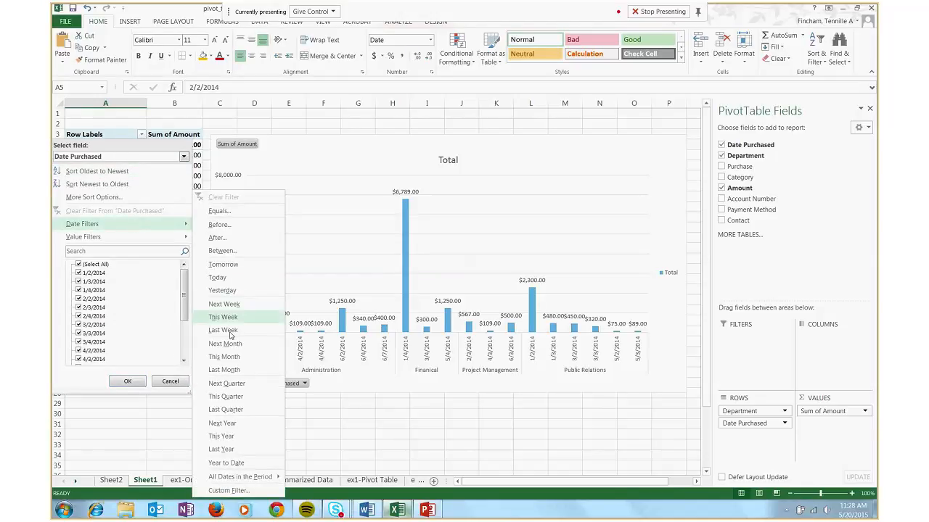
mouse_move(244, 479)
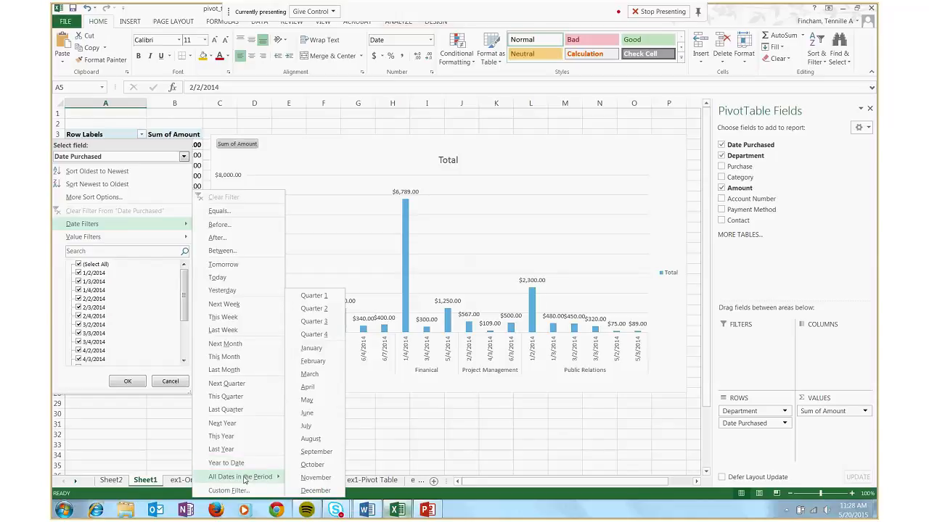
click(308, 414)
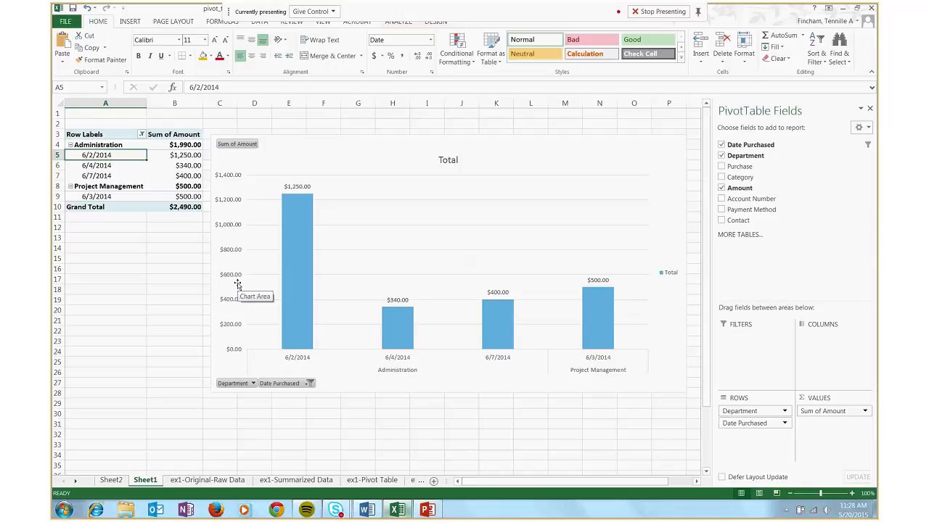
right_click(150, 481)
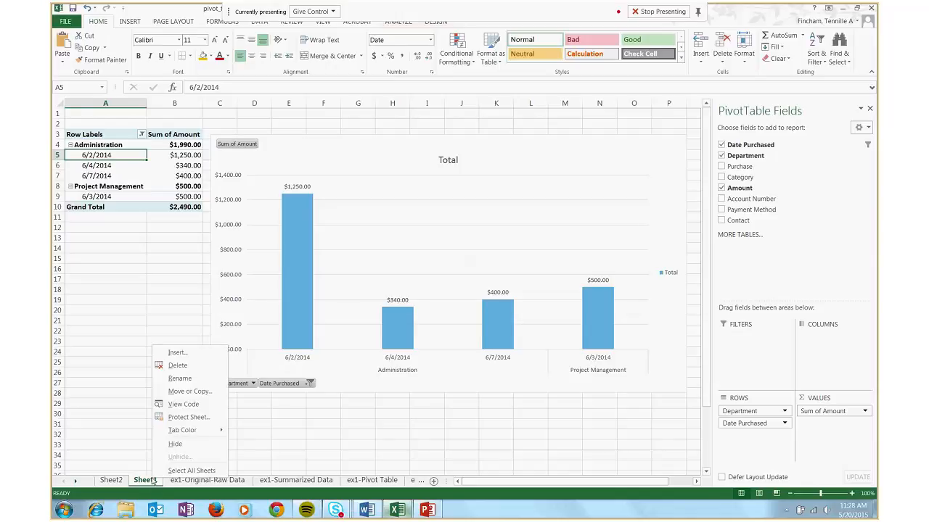
click(190, 391)
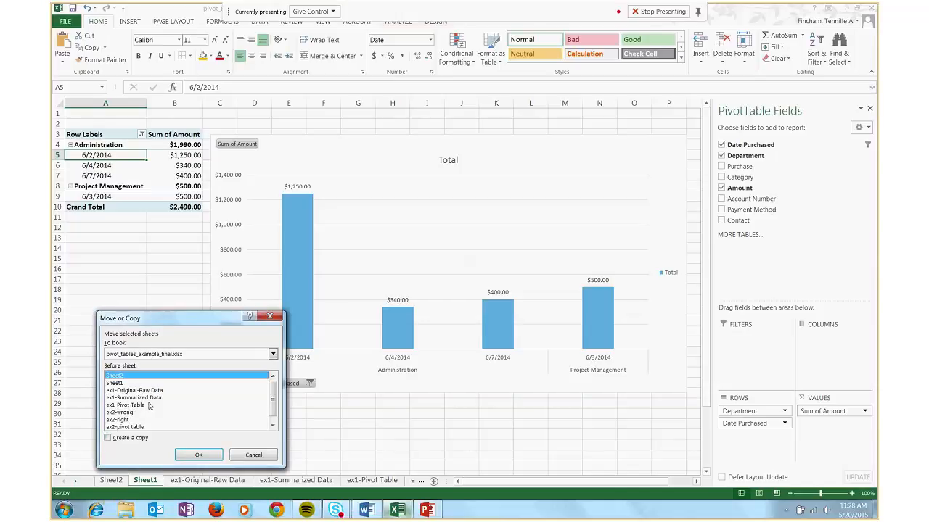
click(253, 455)
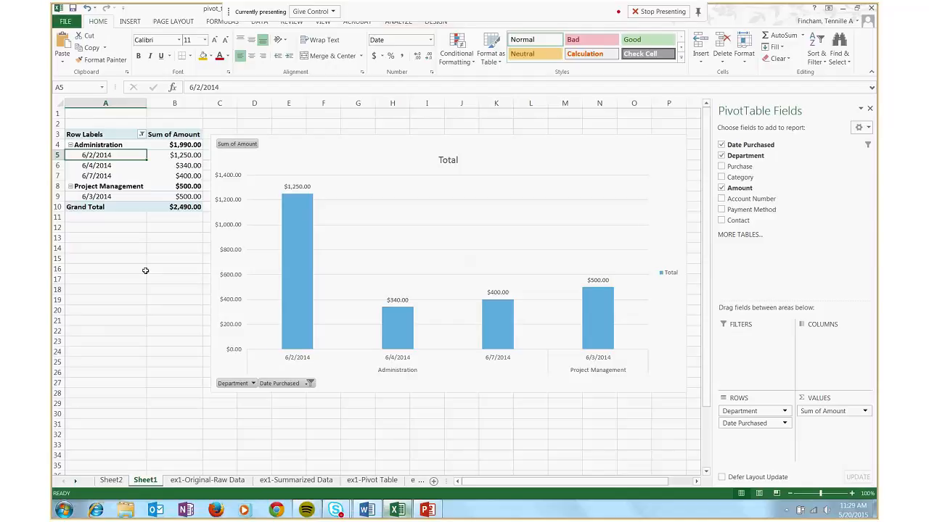
Clear the June filter from the pivot table's Date Purchased field
click(141, 135)
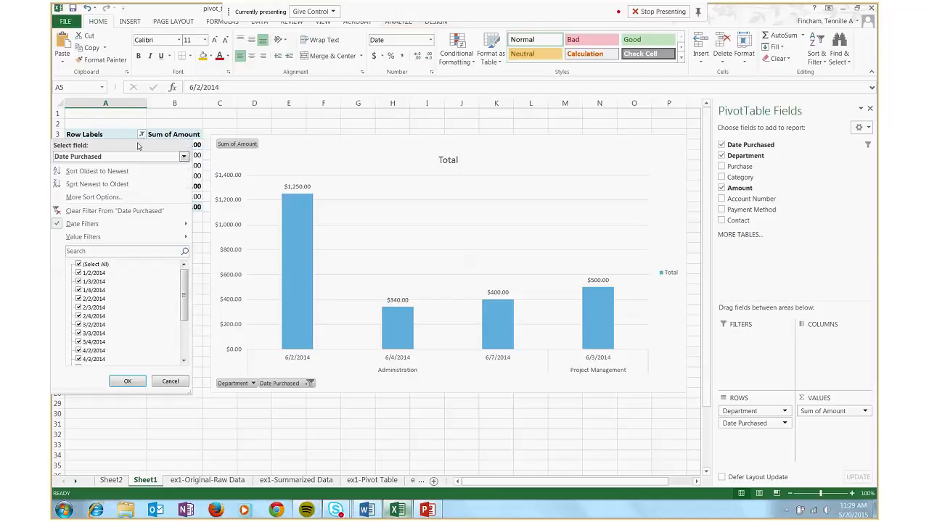
click(118, 212)
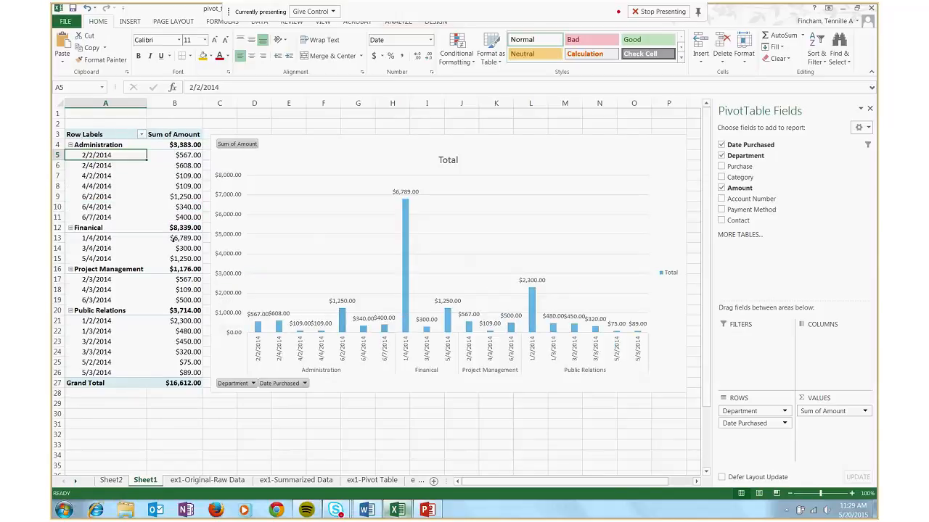
drag(626, 484, 578, 485)
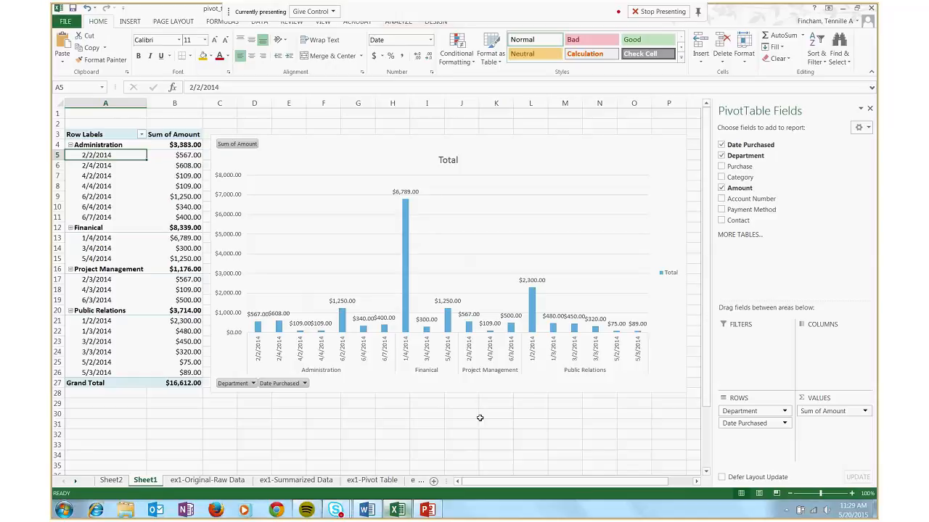
mouse_move(514, 480)
mouse_down()
mouse_move(576, 487)
mouse_move(508, 480)
mouse_up()
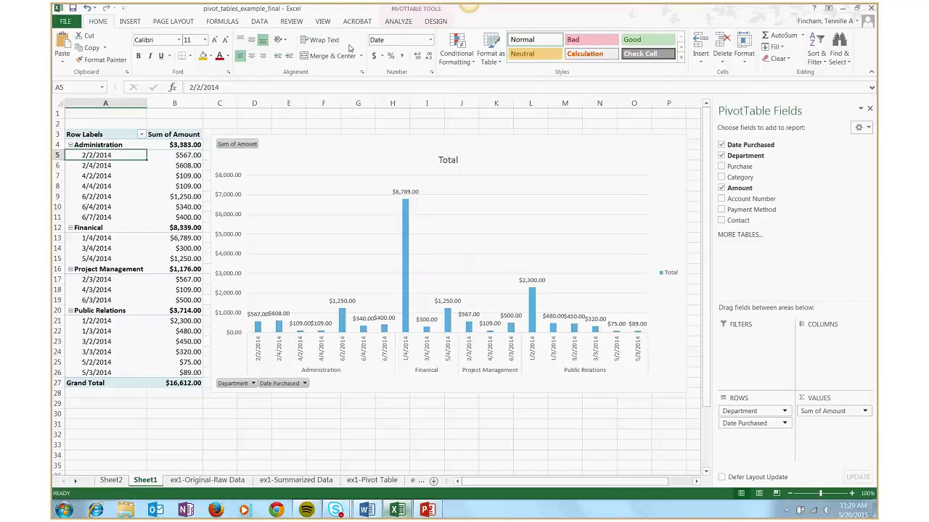
Insert a Department slicer for the pivot table and place it just beyond the chart, around columns Q to S
scroll(356, 57, down, 1)
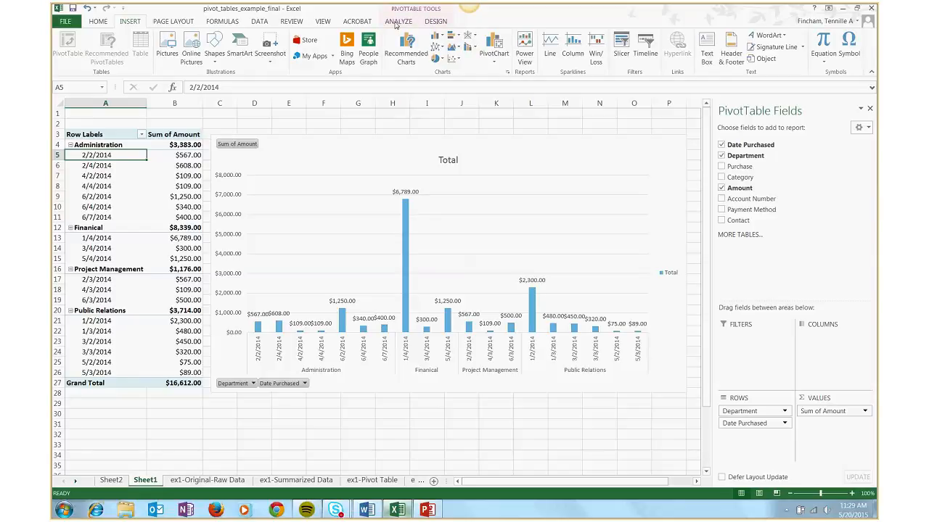
click(397, 22)
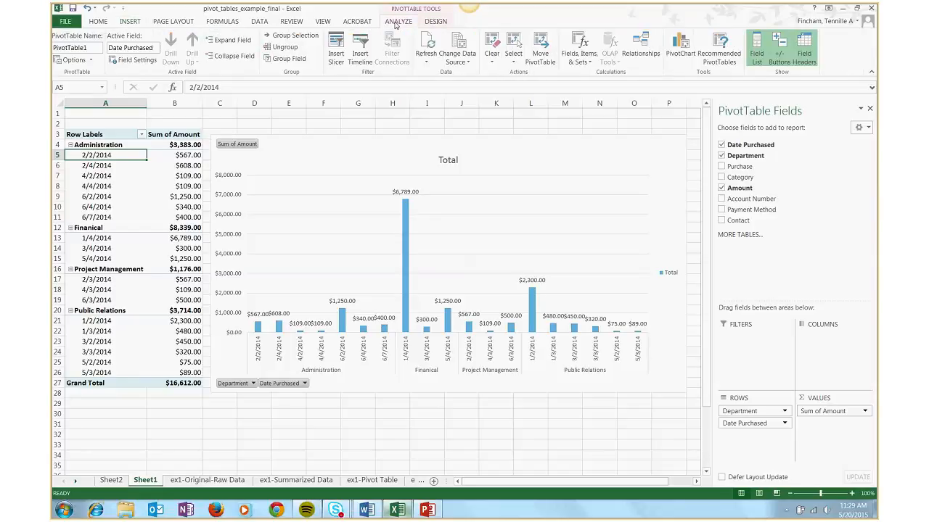
click(336, 57)
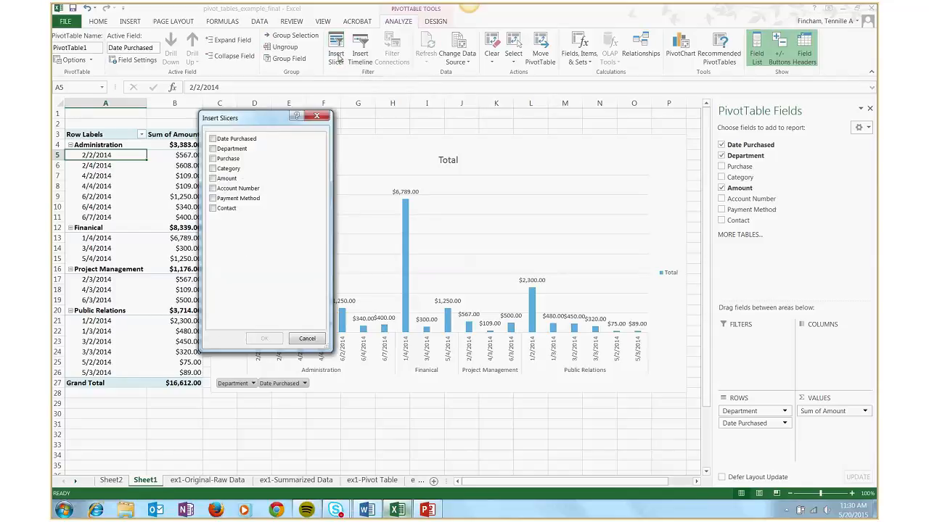
drag(260, 121, 359, 117)
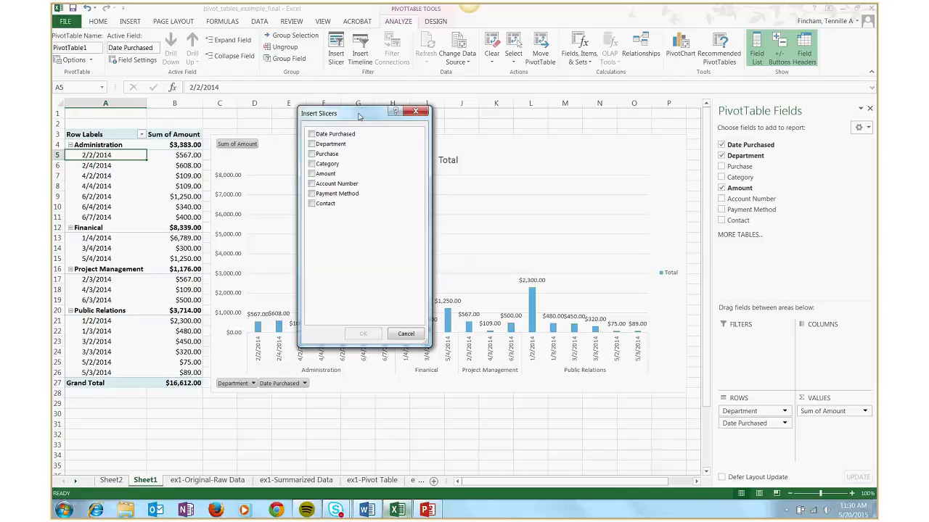
click(313, 144)
click(363, 334)
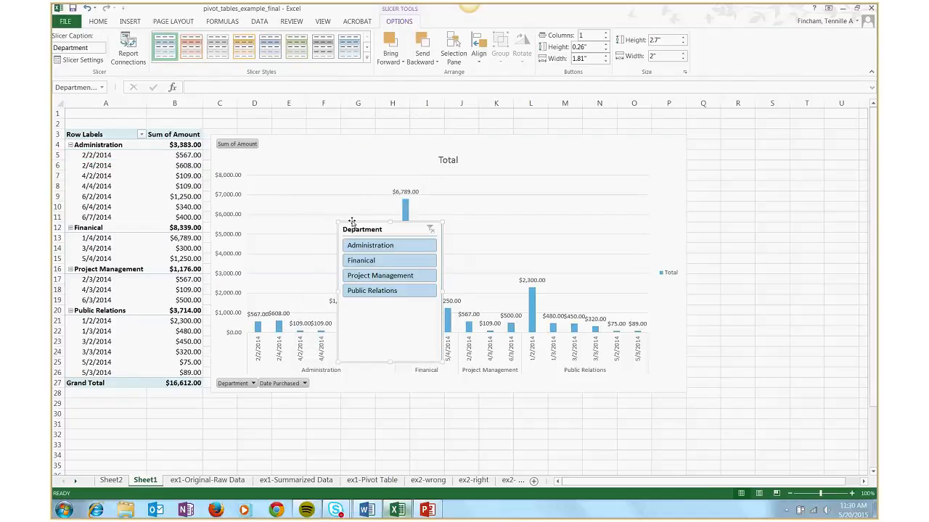
drag(351, 221, 720, 142)
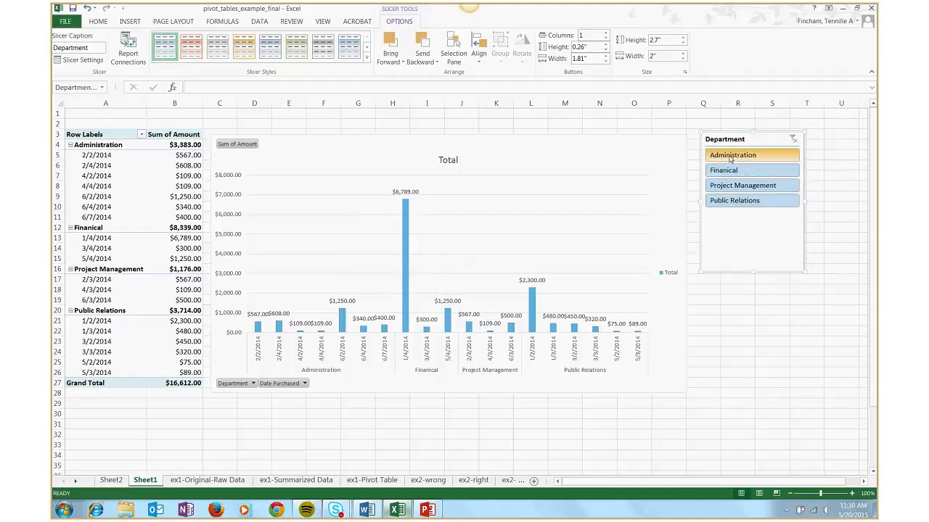
Use the Department slicer to filter the pivot table and chart to Administration, and switch the selection to Finanical
click(730, 156)
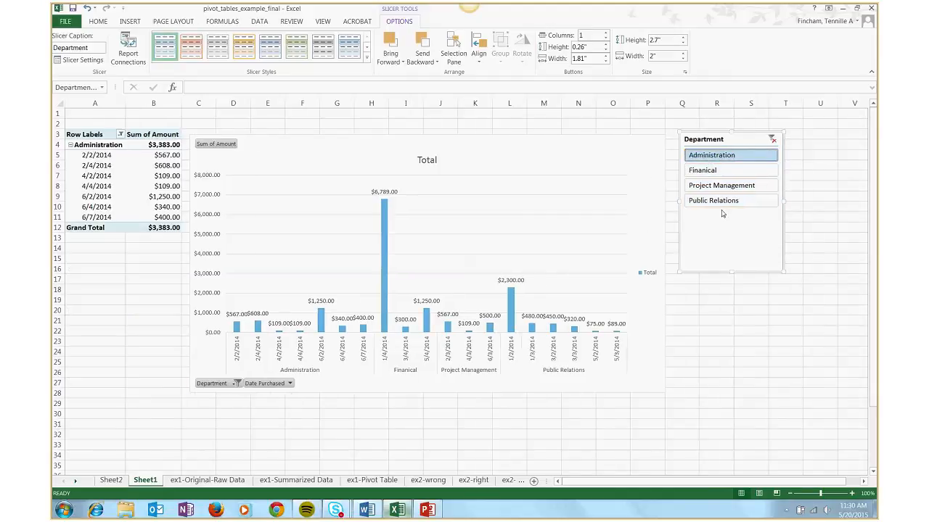
click(726, 172)
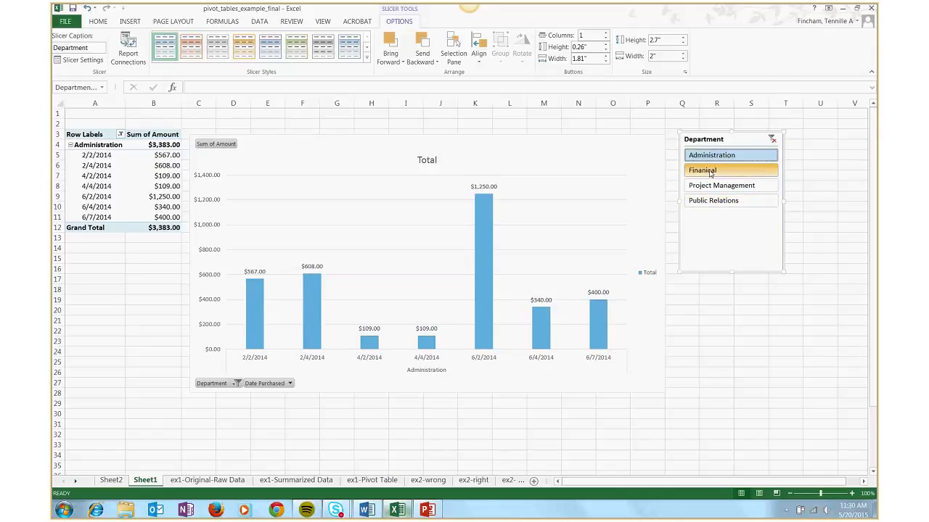
click(710, 171)
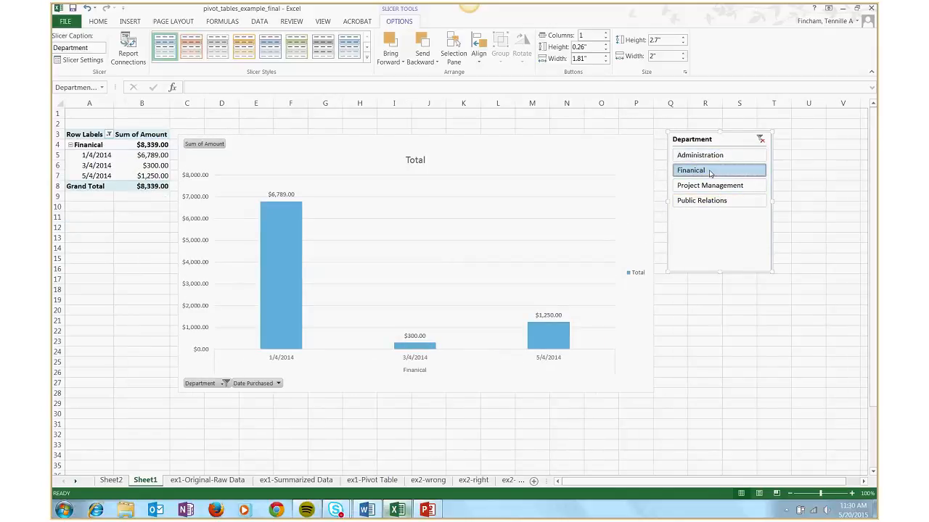
drag(86, 144, 152, 174)
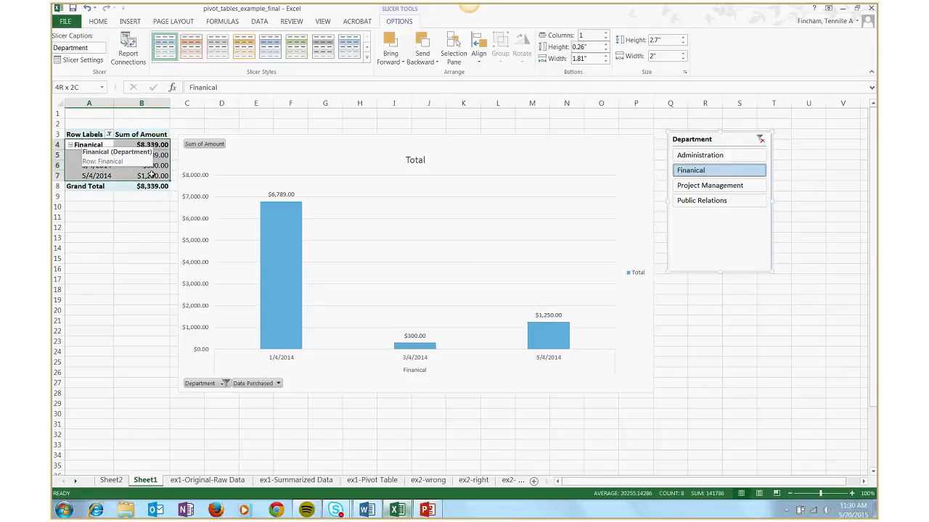
click(362, 168)
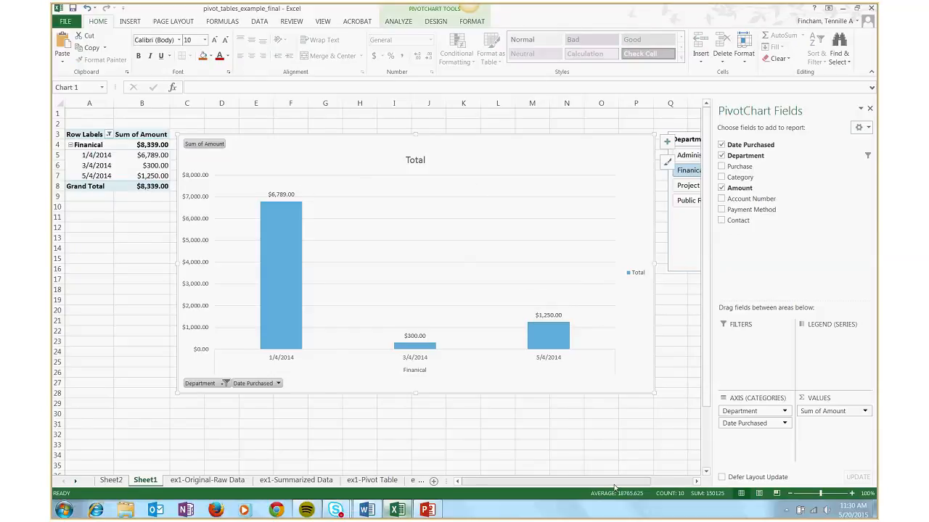
Clear the Department slicer's filter so the pivot table and chart include every department
drag(614, 485, 636, 484)
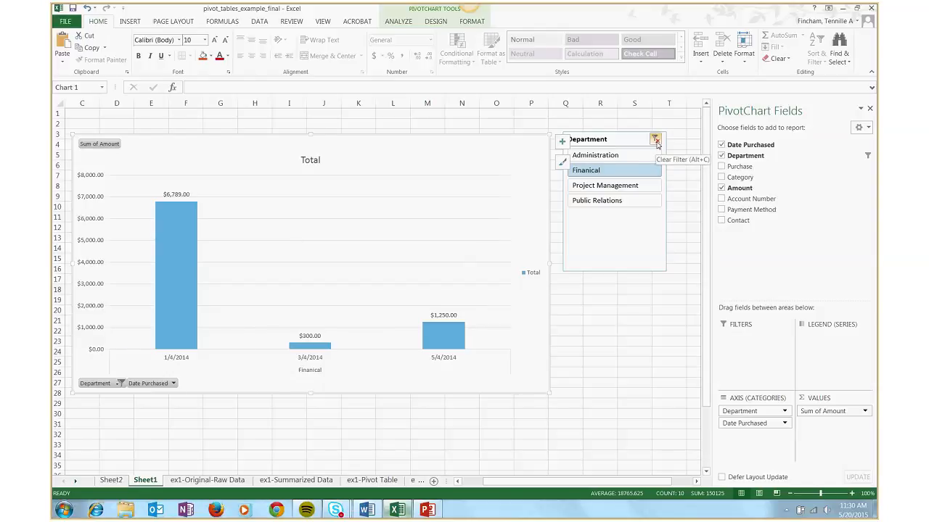
click(655, 139)
drag(638, 484, 615, 485)
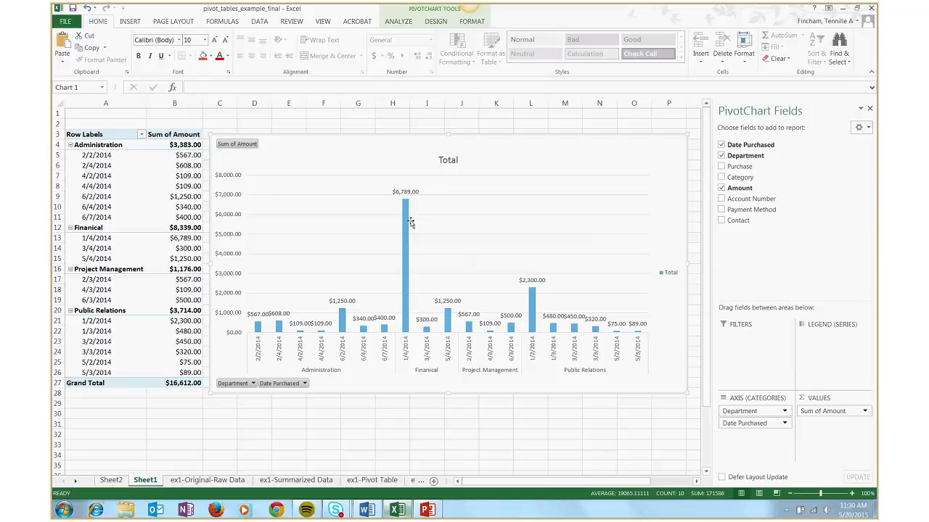
Switch to the Skype meeting window to check the participants' chat messages, and return to the Excel workbook
mouse_move(336, 510)
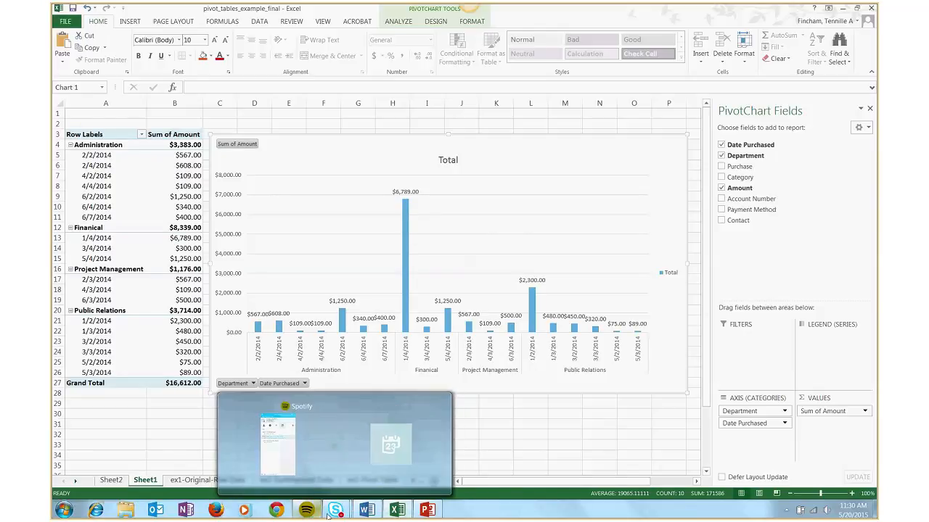
click(359, 465)
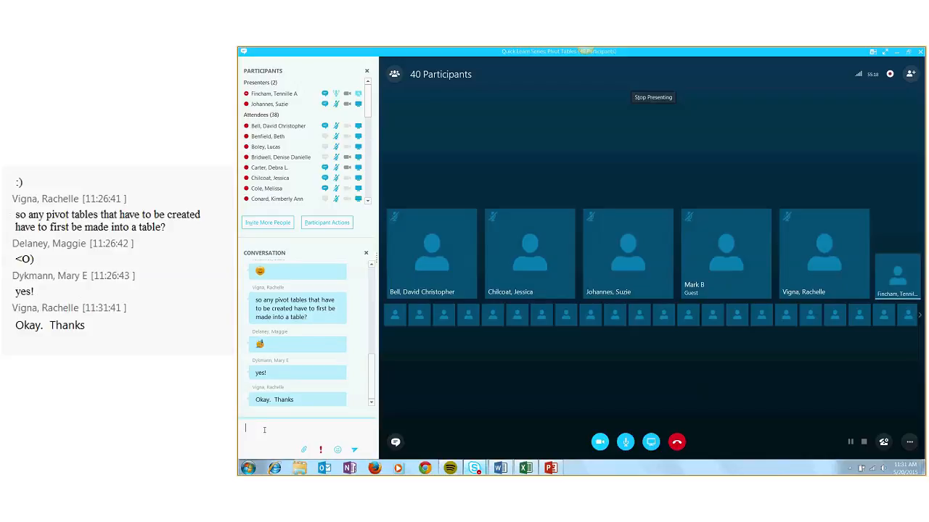
mouse_move(525, 468)
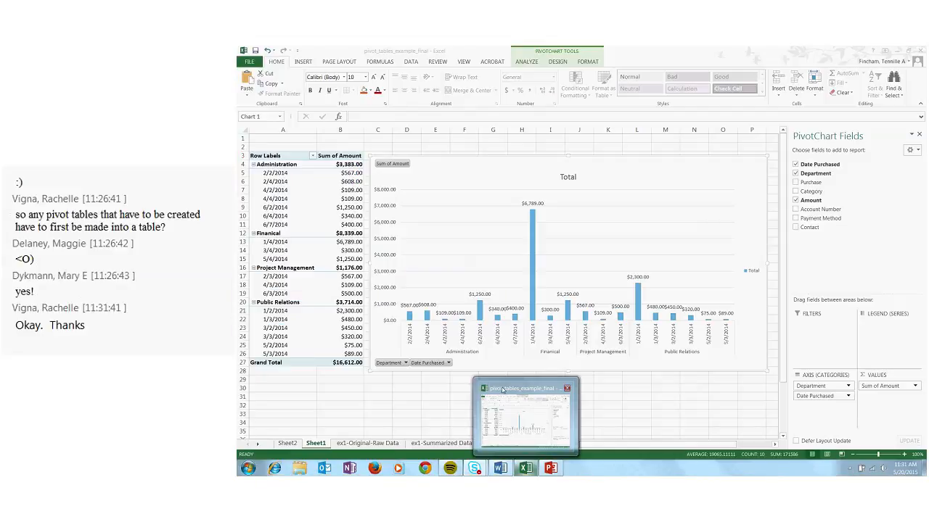
click(503, 390)
Start a new record in row 21 of the ex1-Original-Raw Data sheet, dated 6/8/2014 for the Administration department
click(358, 444)
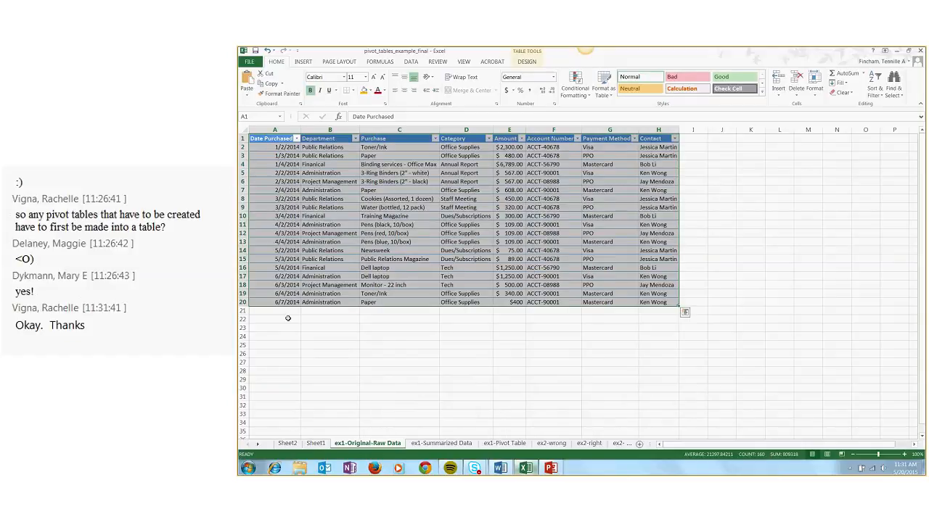
click(288, 312)
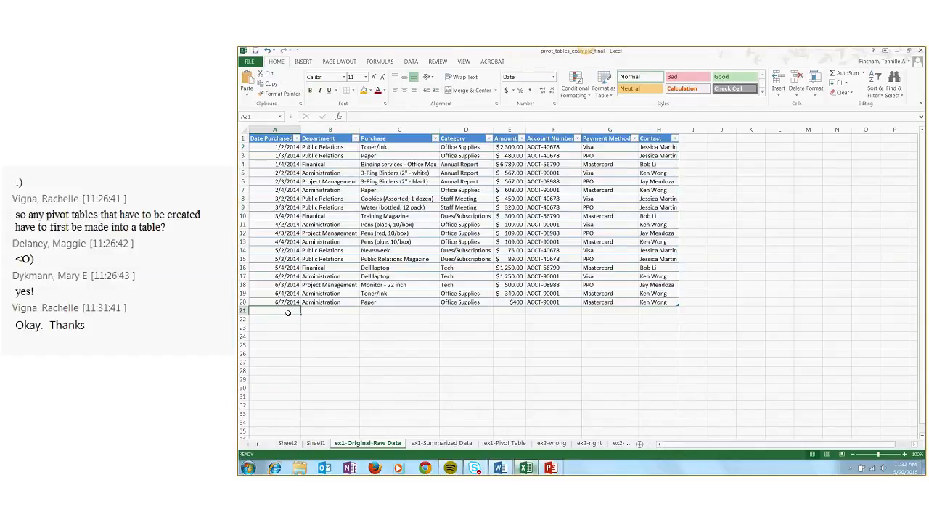
text(6/8/201)
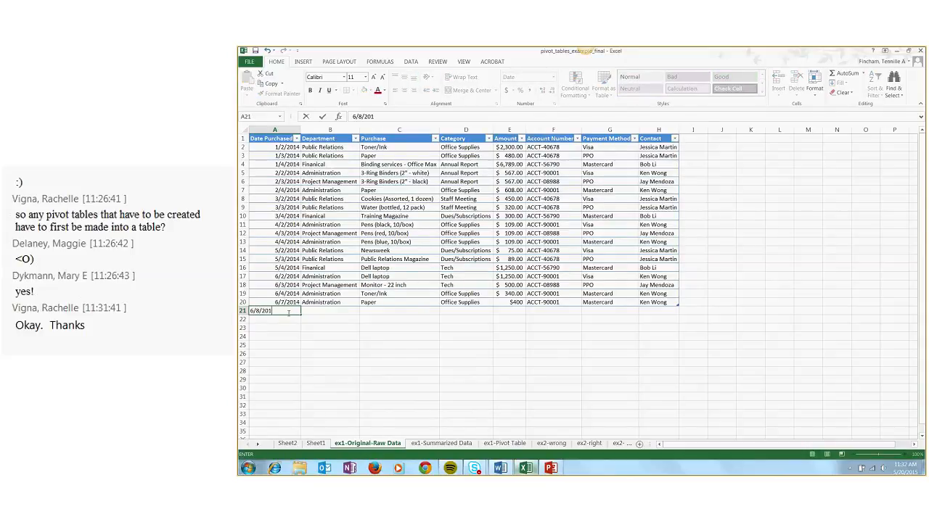
text(4)
key(Tab)
text(Administration)
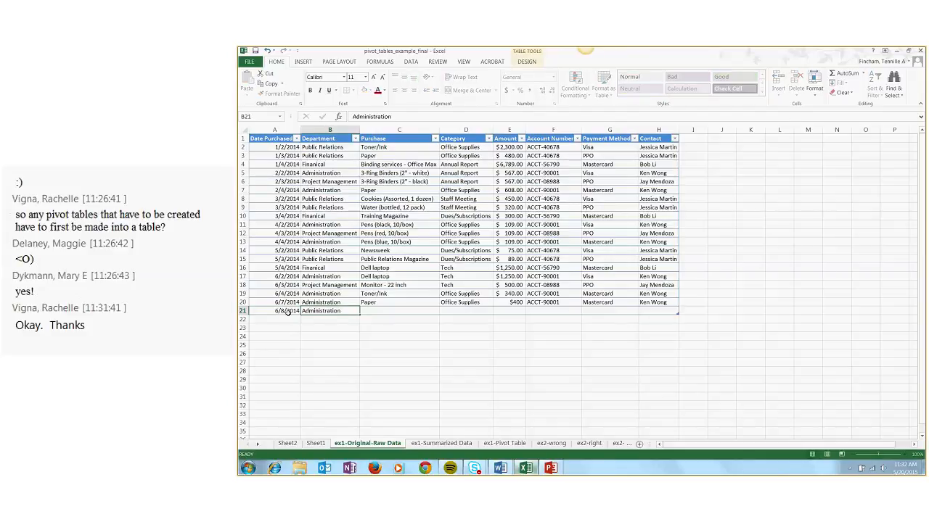
key(Tab)
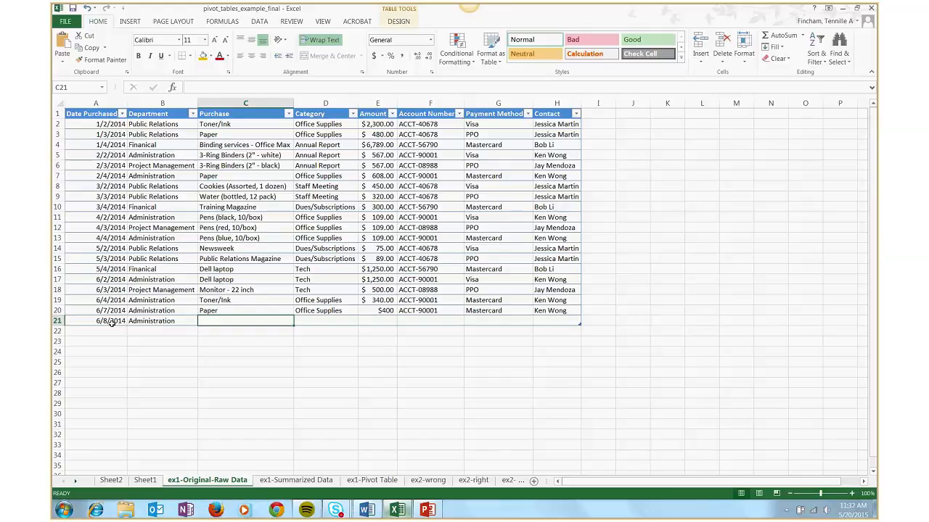
Enter paper as row 21's purchase, Office Supplies as its category and 100 as its amount
text(paper)
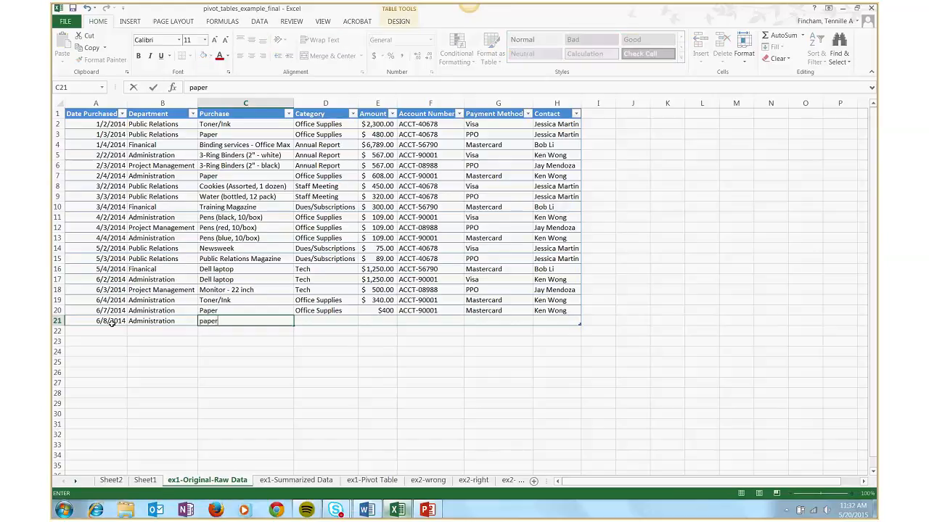
key(Tab)
text(ofic)
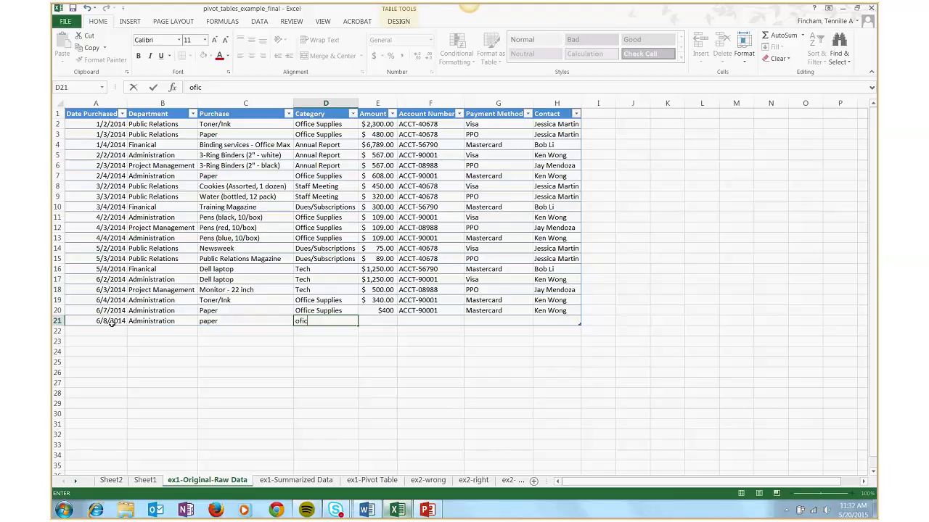
key(BackSpace)
key(Tab)
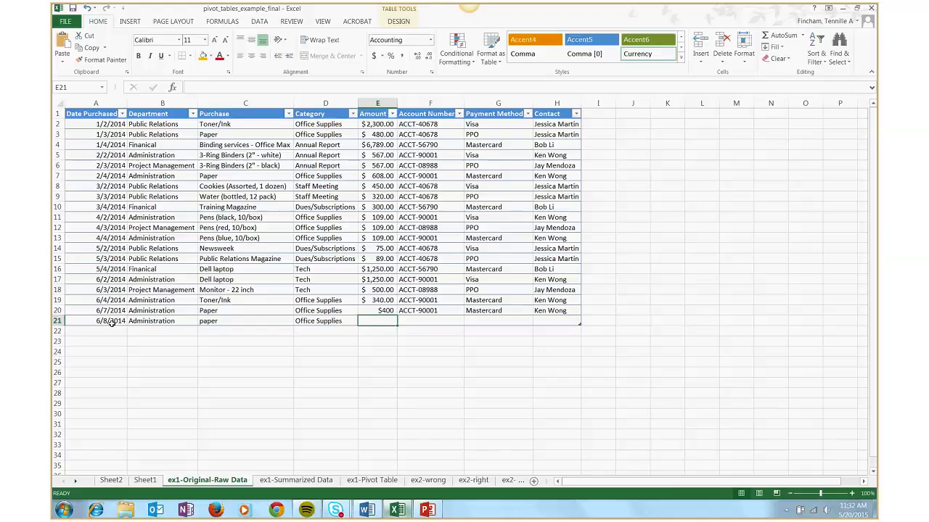
text(100)
key(Tab)
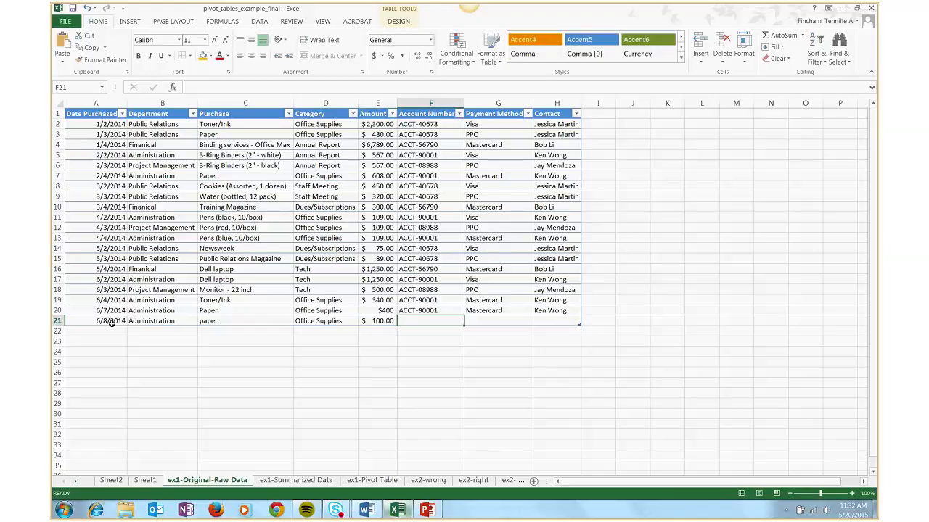
text(acc)
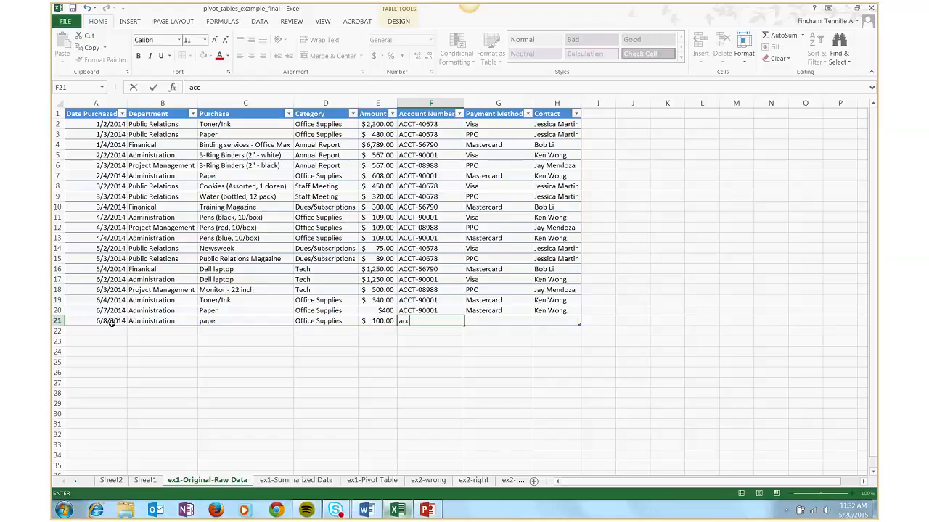
text(t)
key(BackSpace)
key(BackSpace)
key(BackSpace)
key(BackSpace)
text(ACCT)
Fill row 21's account number, payment method and contact by extending the entries from row 20 down one row
key(Up)
drag(431, 311, 583, 326)
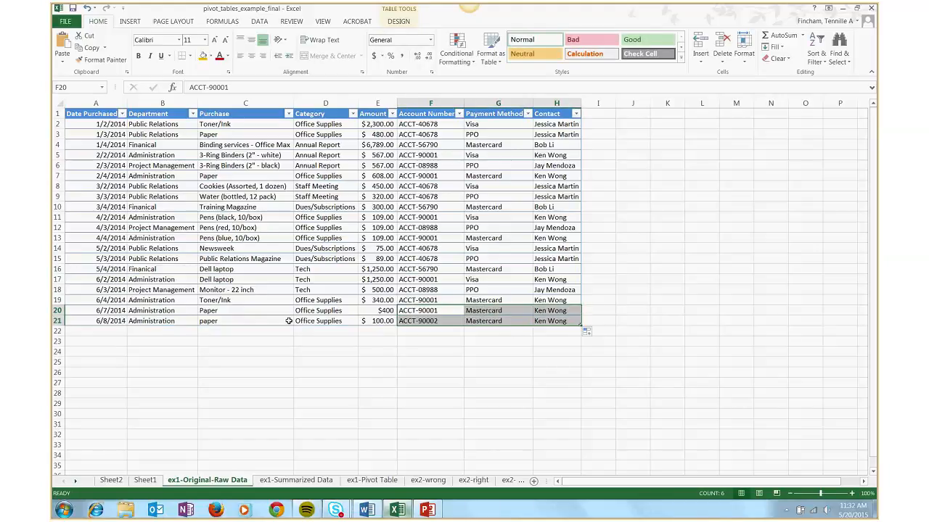
click(264, 321)
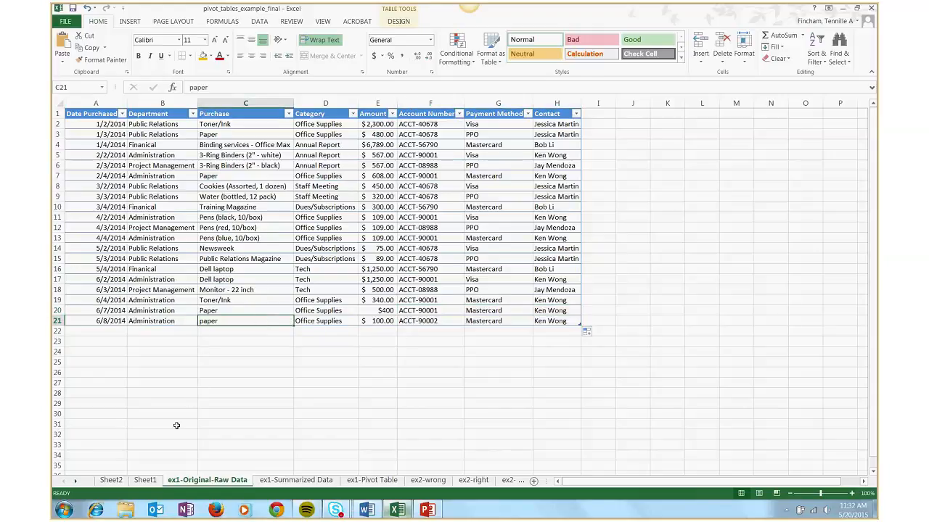
Refresh all pivot data on Sheet1 so the pivot table and chart include the new 6/8/2014 purchase
click(146, 480)
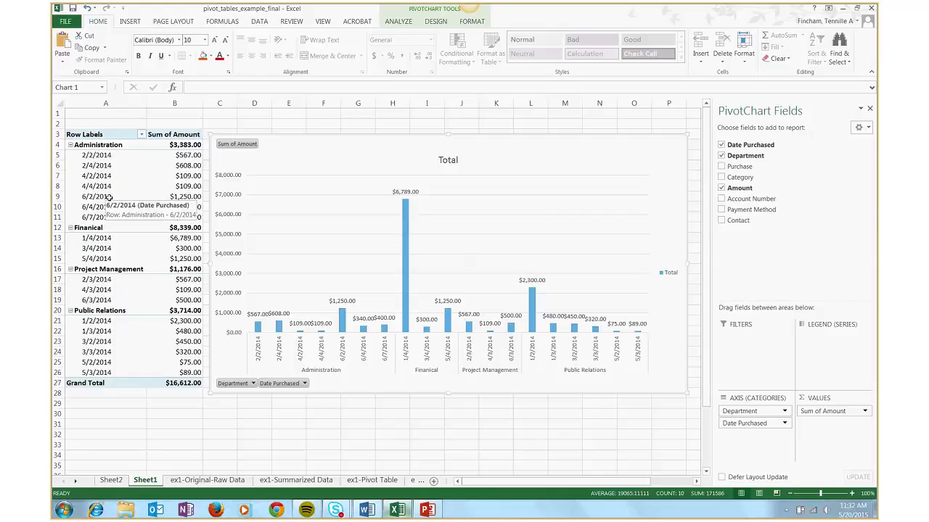
click(109, 197)
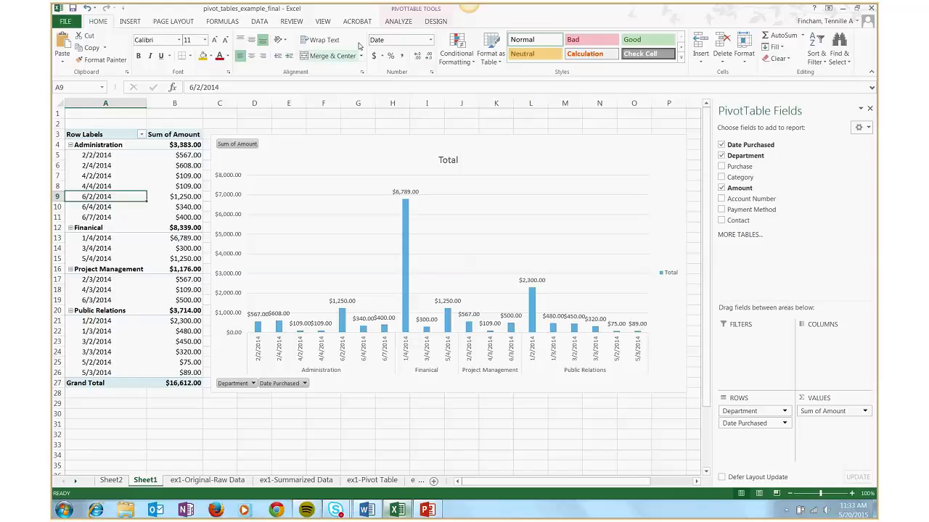
click(404, 21)
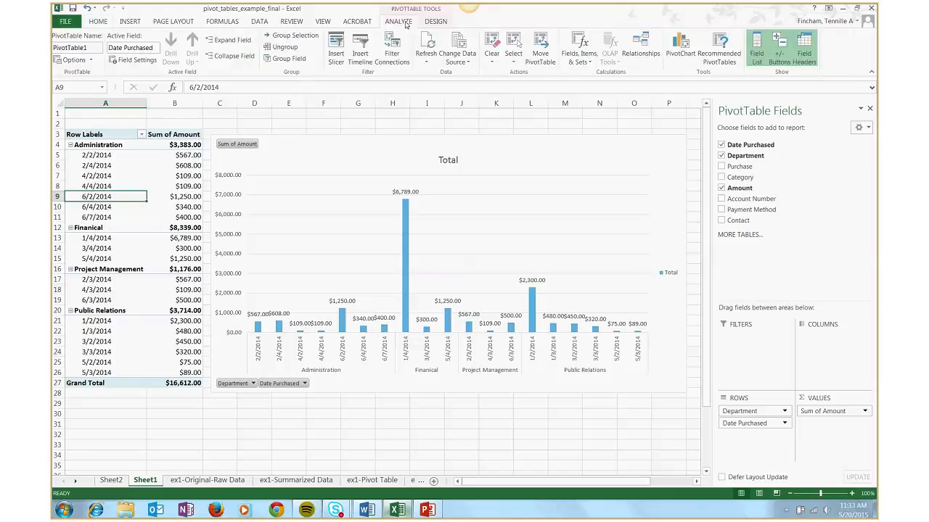
scroll(418, 68, up, 1)
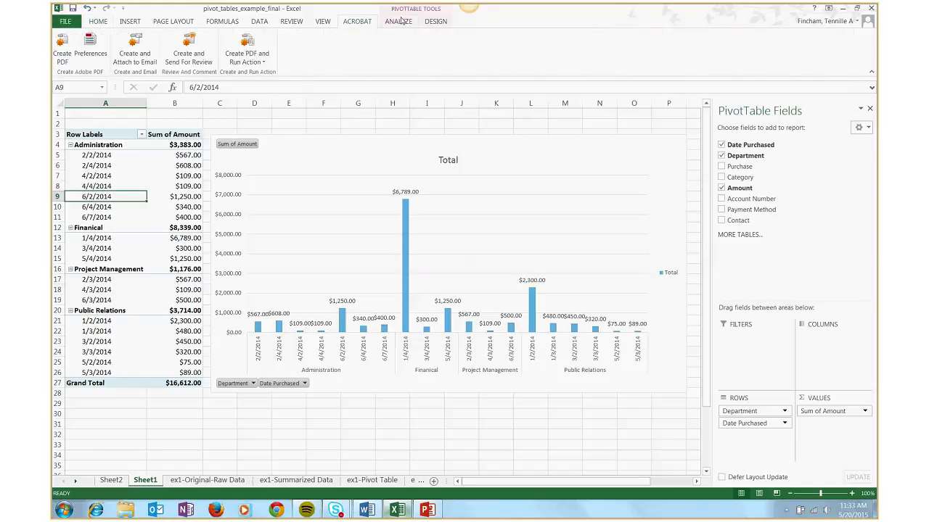
click(404, 21)
click(428, 62)
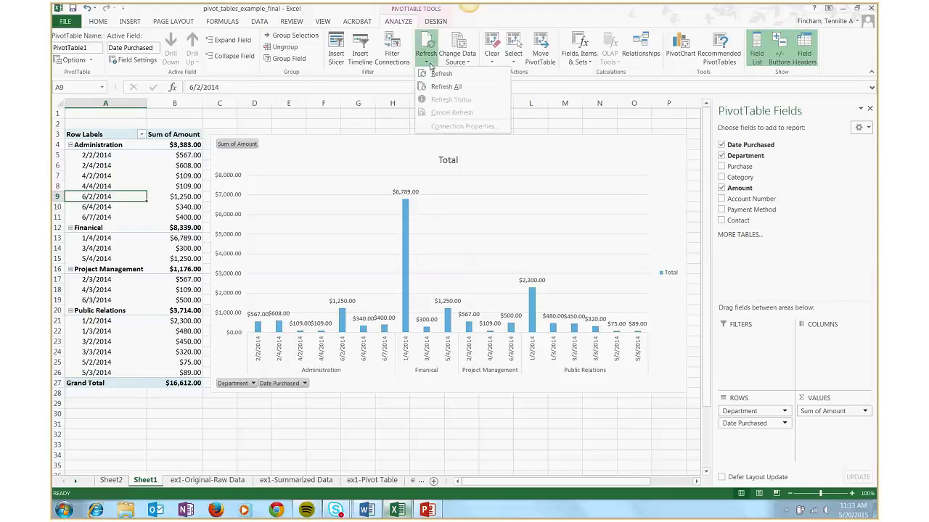
click(444, 86)
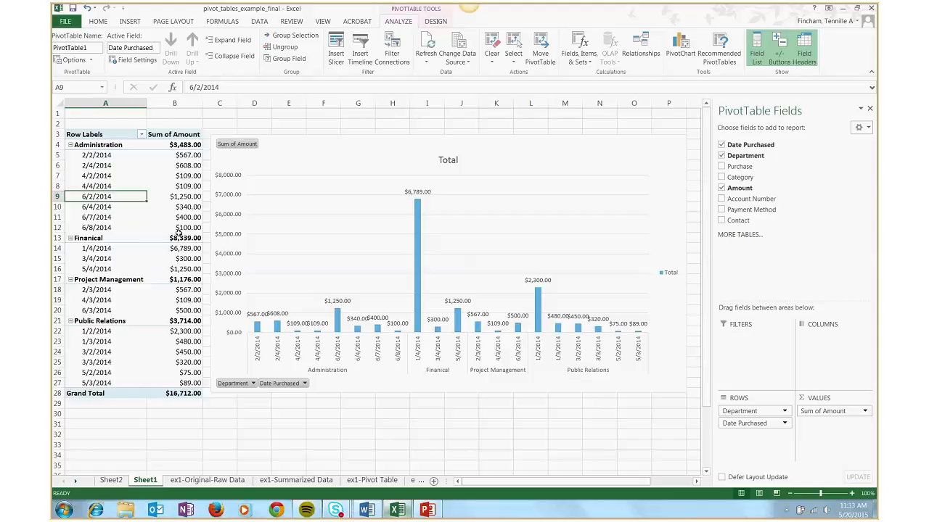
mouse_move(180, 230)
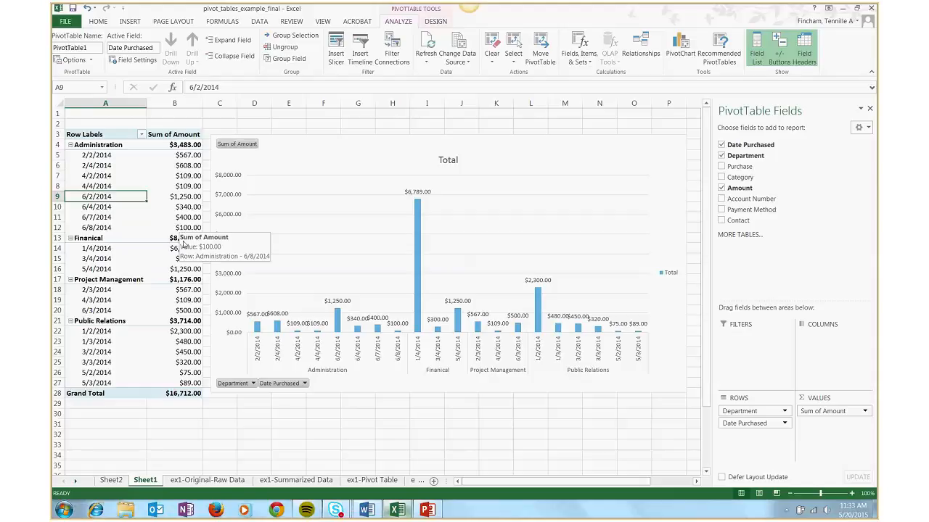
Change the amount of the 6/8/2014 paper purchase in the raw data table to 1000
click(197, 480)
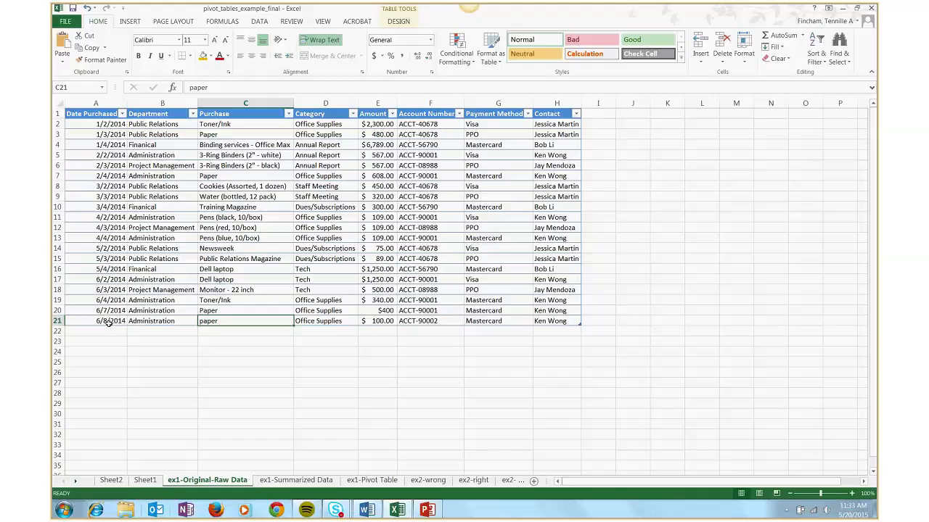
drag(108, 324, 377, 321)
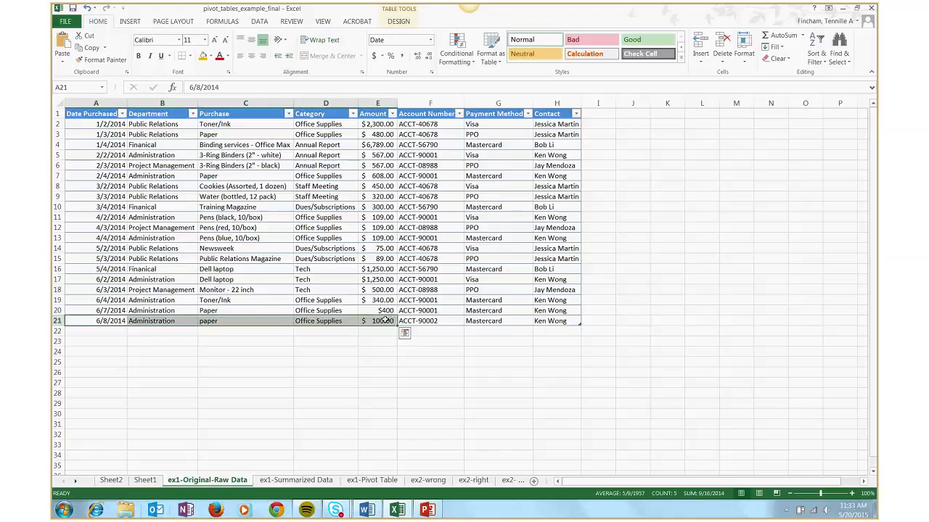
click(384, 320)
double_click(385, 321)
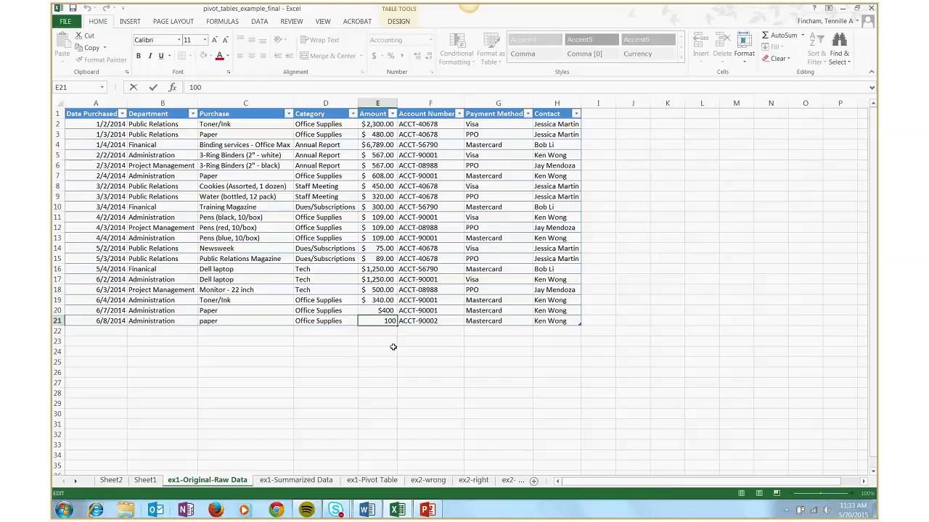
text(0)
key(Tab)
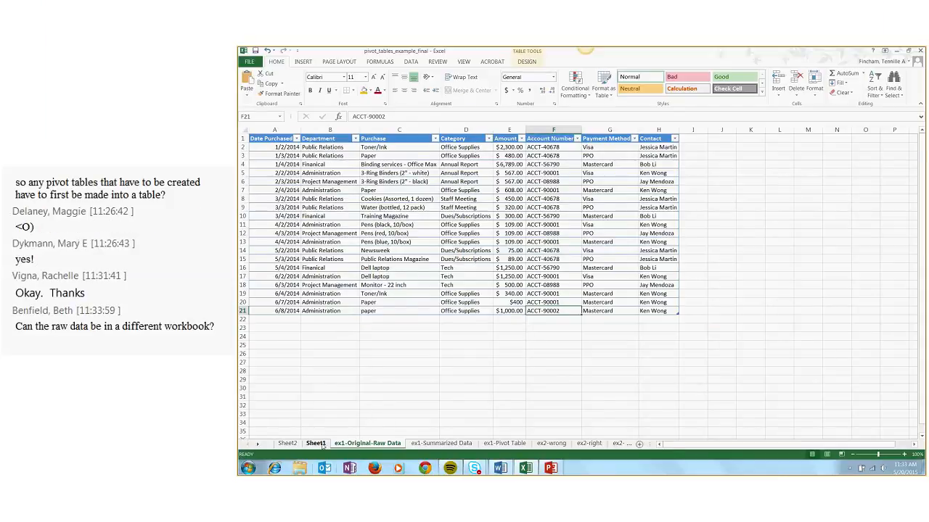
Refresh the pivot table and chart on Sheet1 to pick up the changed purchase amount
click(316, 444)
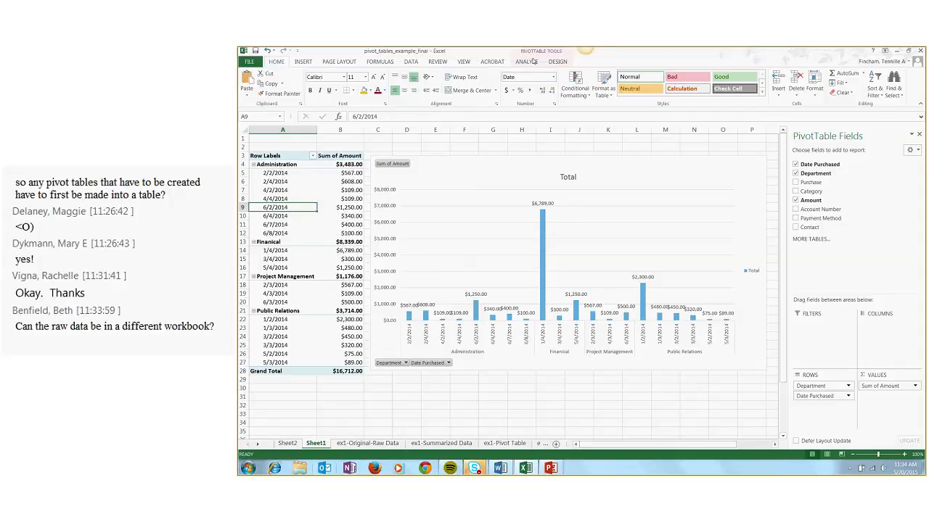
click(525, 62)
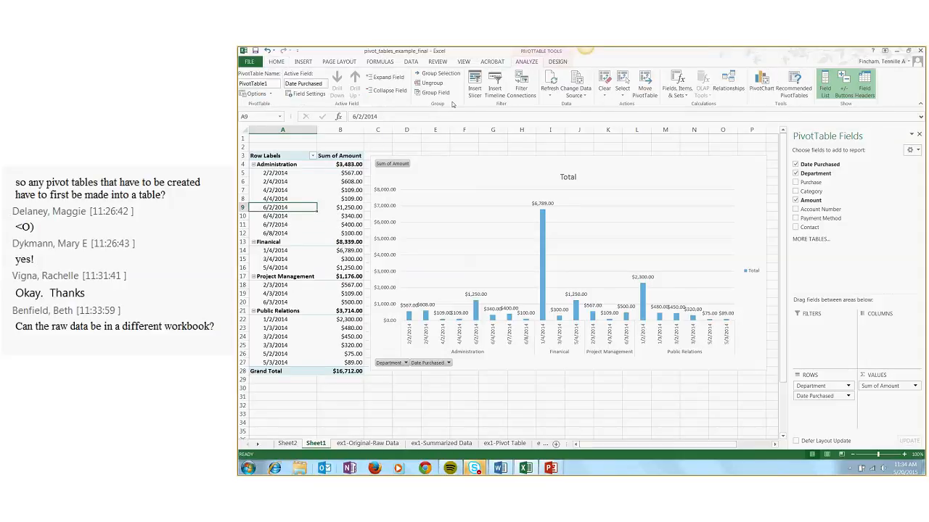
click(551, 98)
Review the attendees' question and replies in the Skype meeting chat, and switch back to the pivot table workbook
mouse_move(476, 469)
click(484, 436)
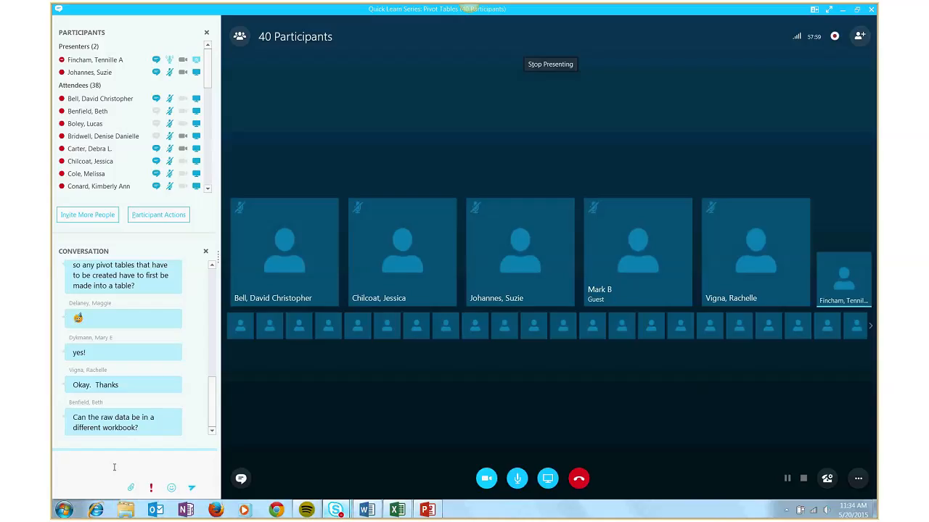
click(114, 468)
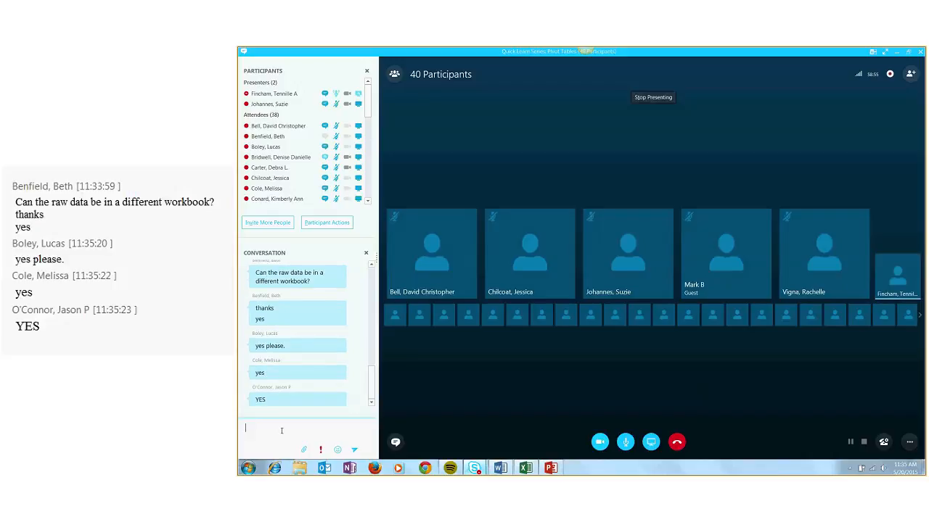
mouse_move(526, 468)
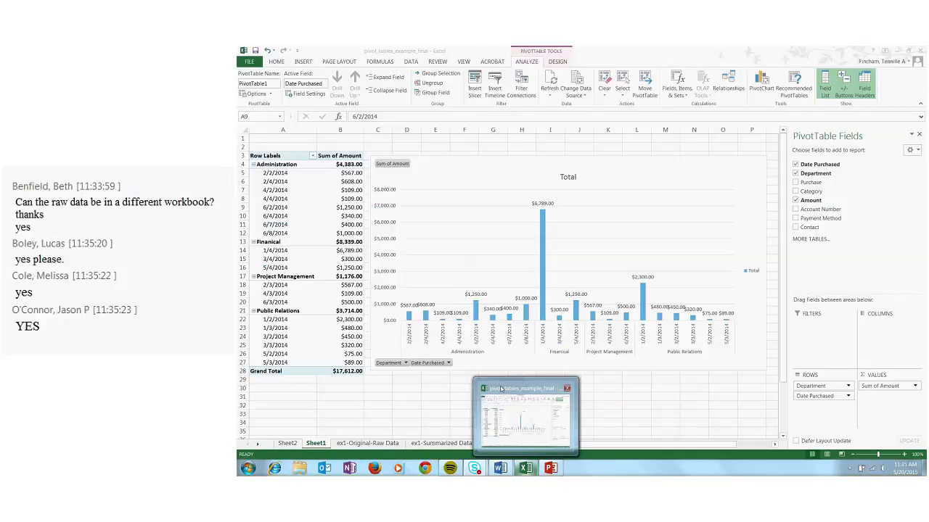
click(500, 388)
Move the pivot chart away from the pivot table to start around column J, and reselect the pivot table's first Administration date
click(288, 174)
drag(481, 176, 655, 178)
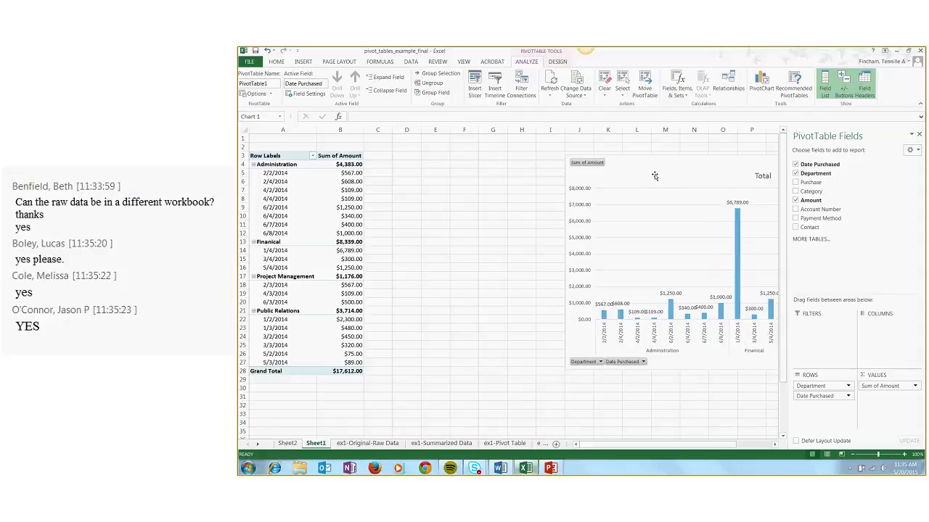
click(285, 173)
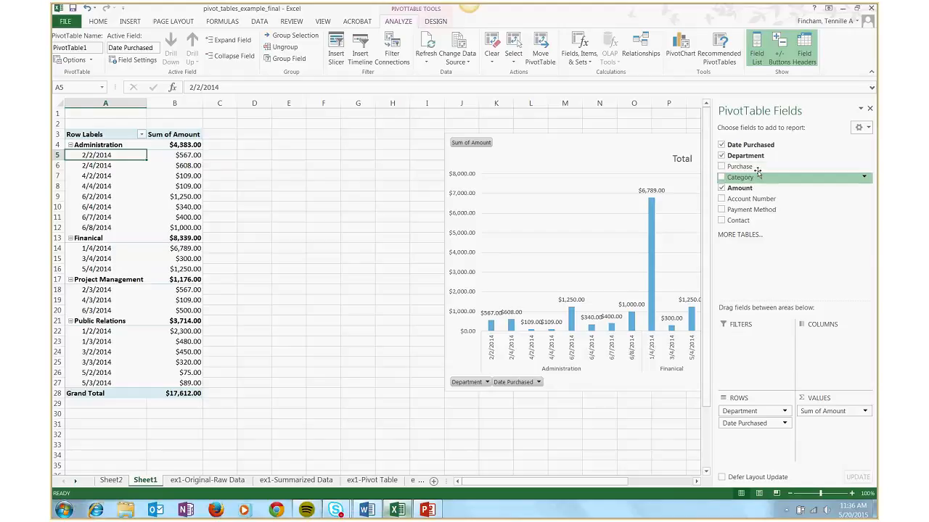
Add the Amount field to the pivot table's values a second time and select the new column's heading
drag(751, 190, 832, 431)
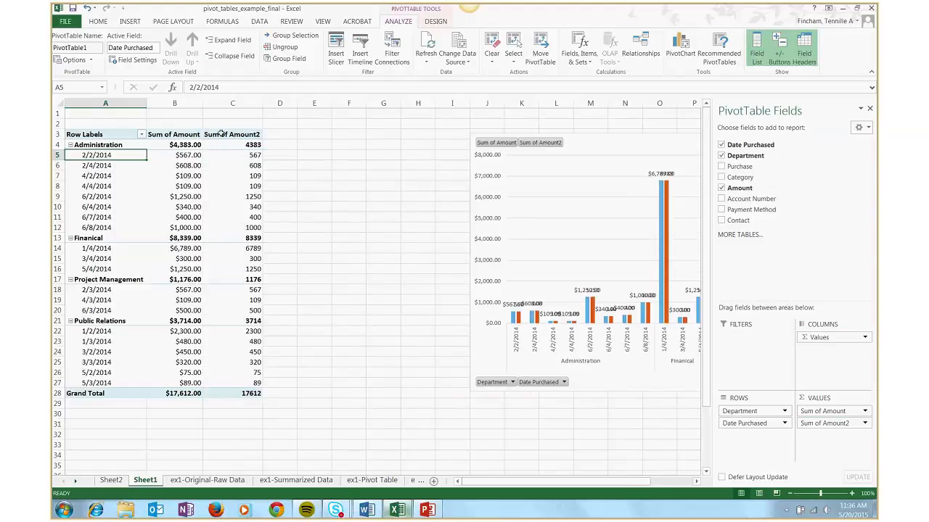
click(231, 134)
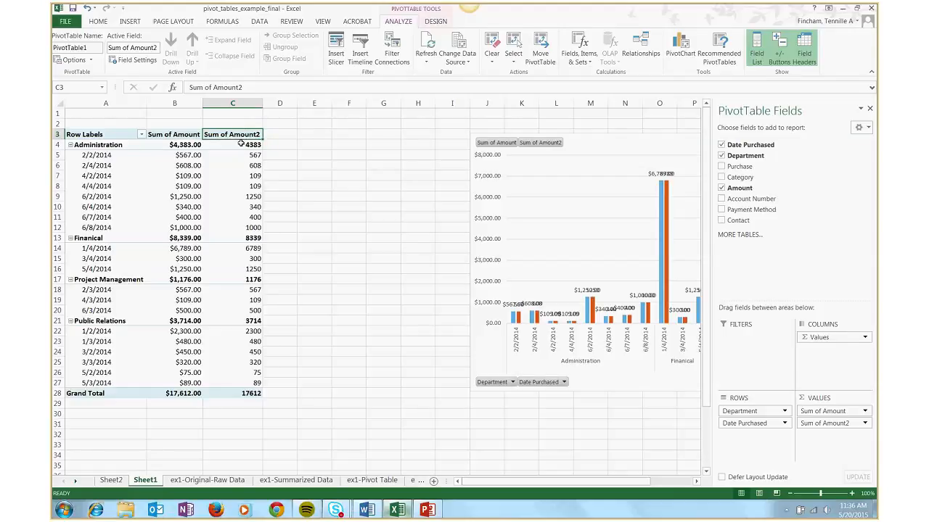
Rename the second Amount value field as "% value" in its value field settings
double_click(237, 139)
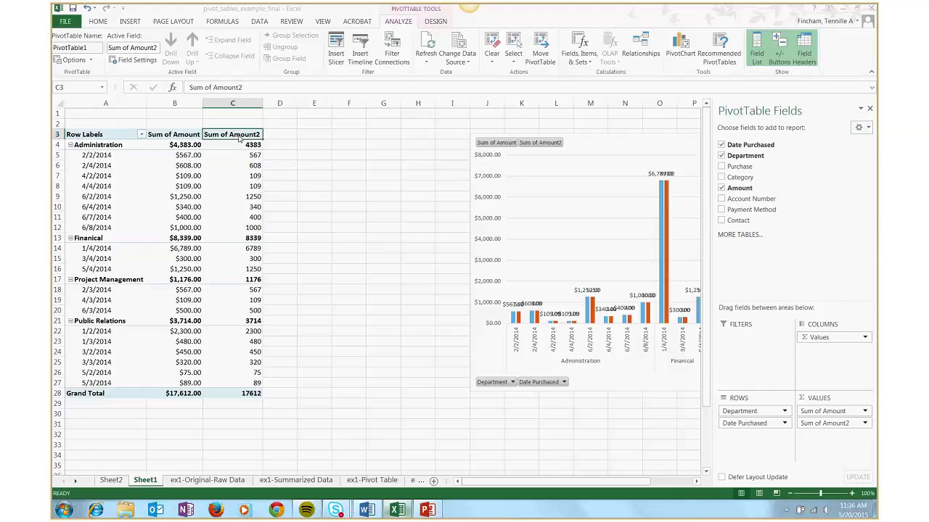
click(446, 284)
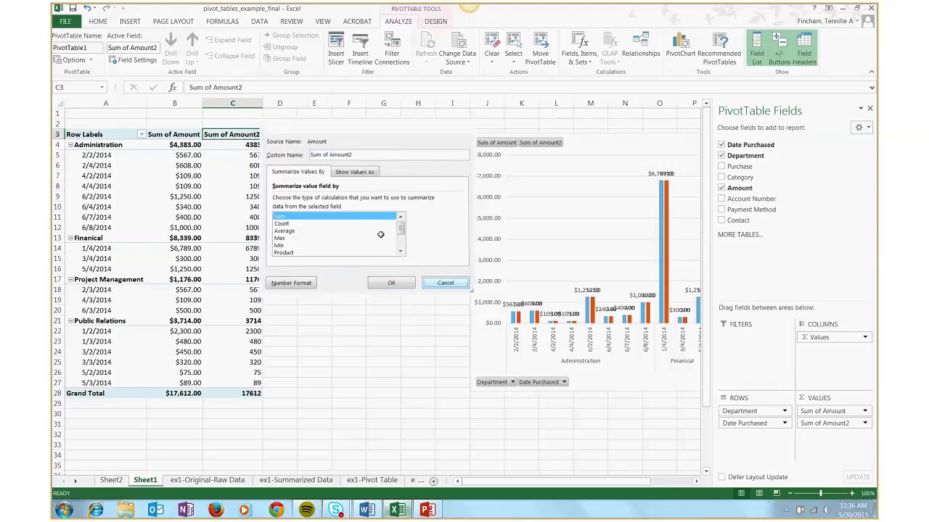
right_click(241, 138)
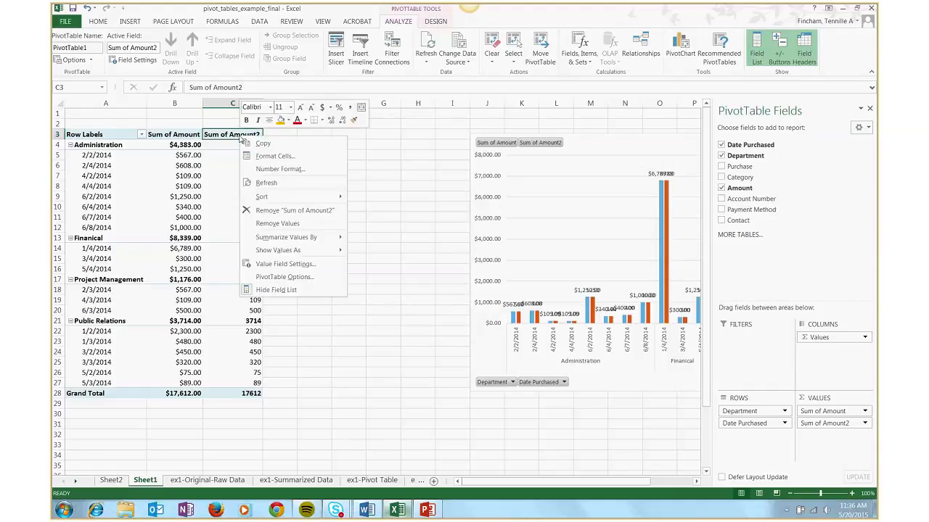
click(297, 264)
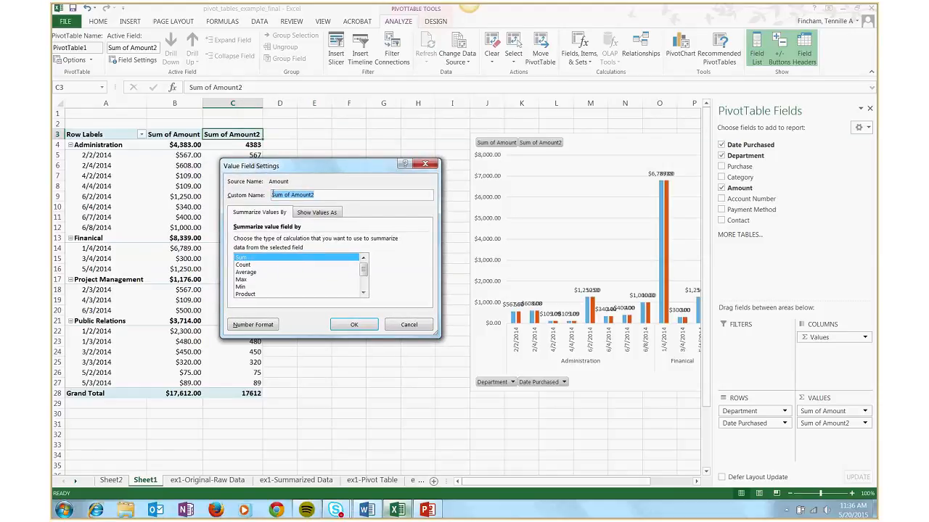
text(% value)
click(315, 212)
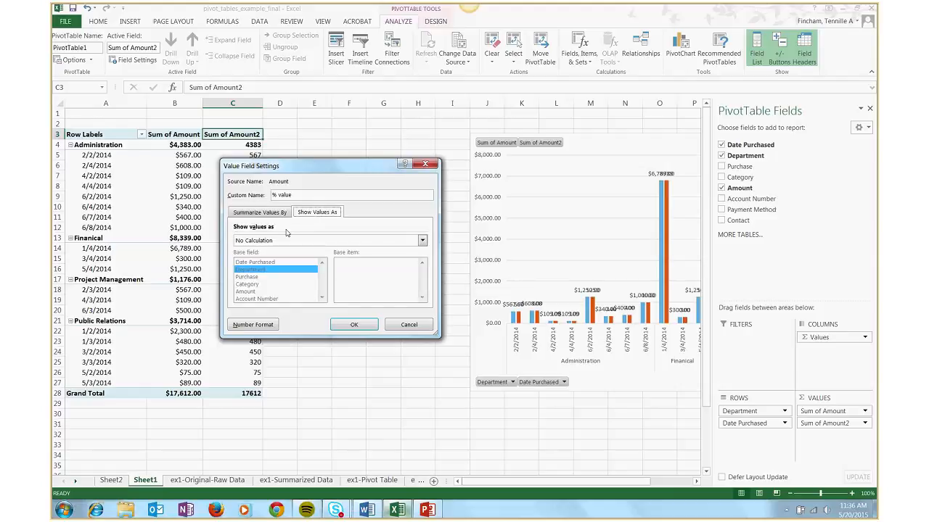
click(422, 240)
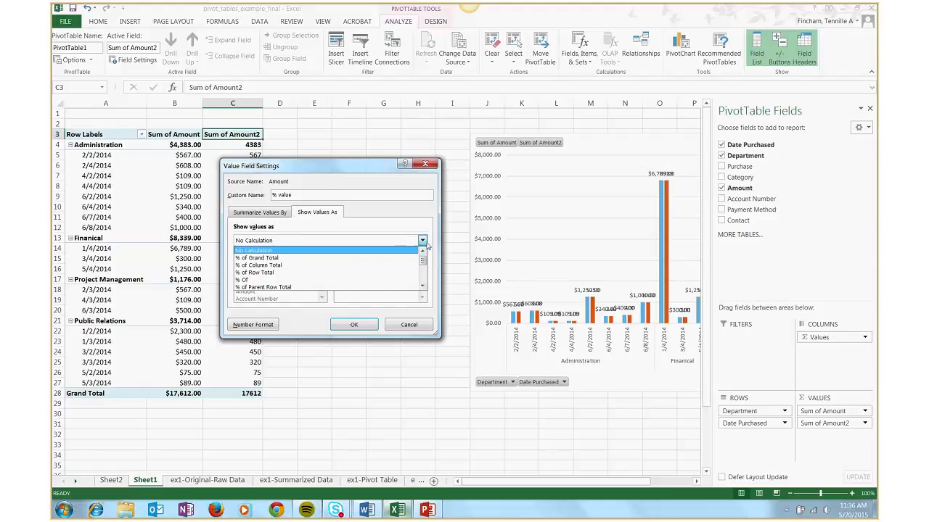
mouse_move(424, 260)
mouse_down()
mouse_move(424, 277)
mouse_move(422, 242)
mouse_up()
click(423, 240)
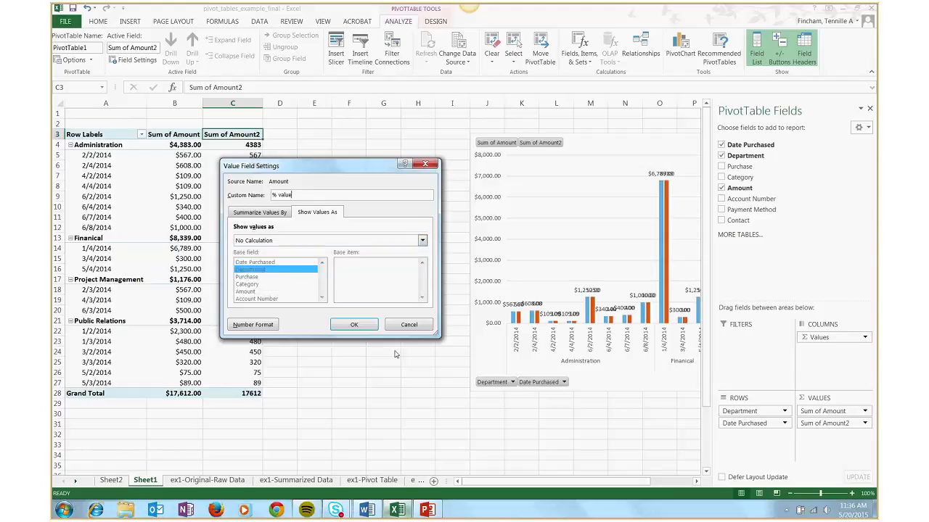
click(356, 325)
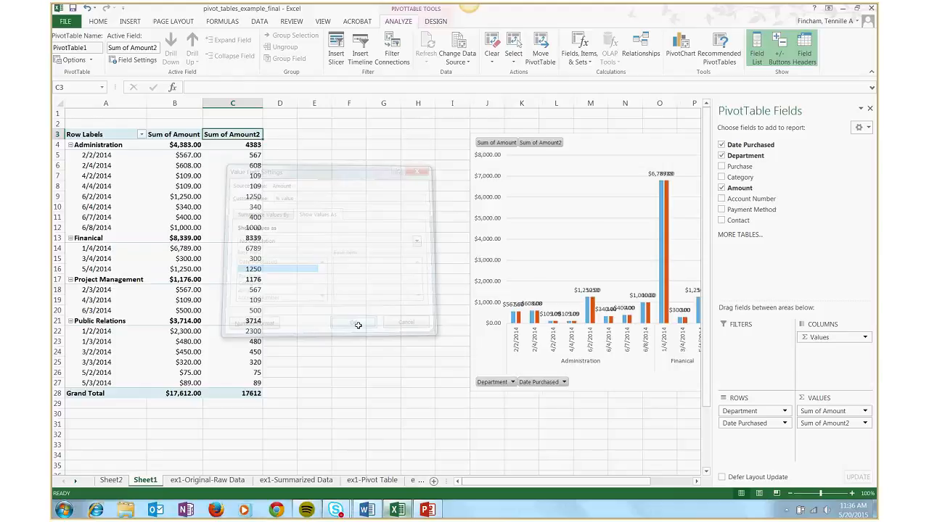
Show the % value column as % of Grand Total and widen column C slightly
right_click(222, 136)
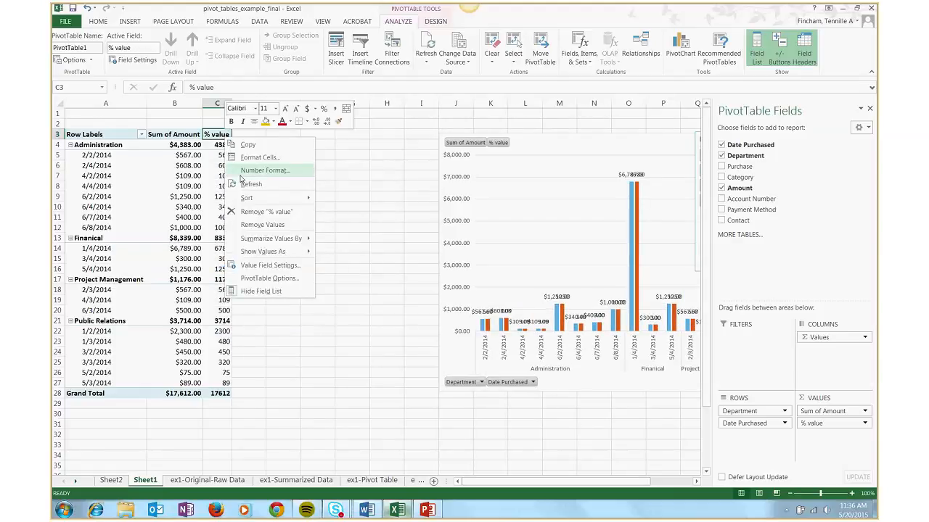
mouse_move(276, 251)
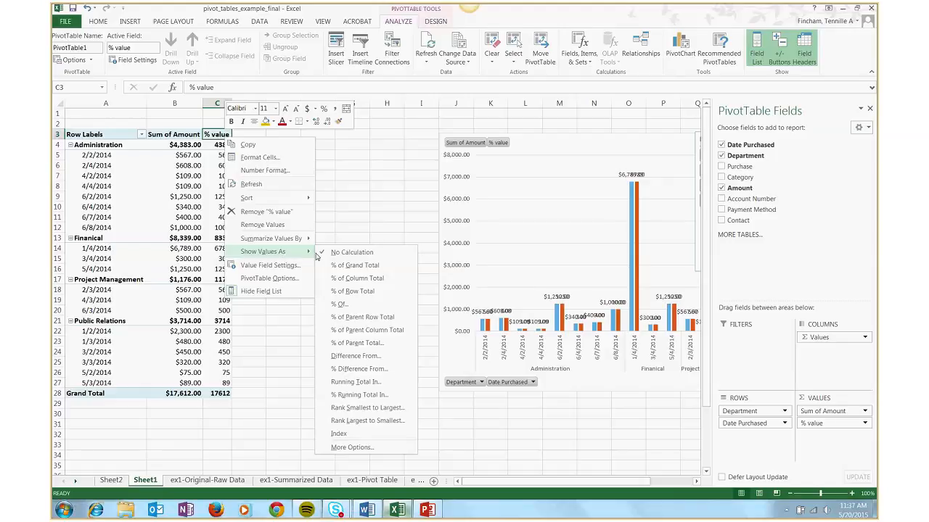
click(370, 267)
drag(233, 103, 234, 103)
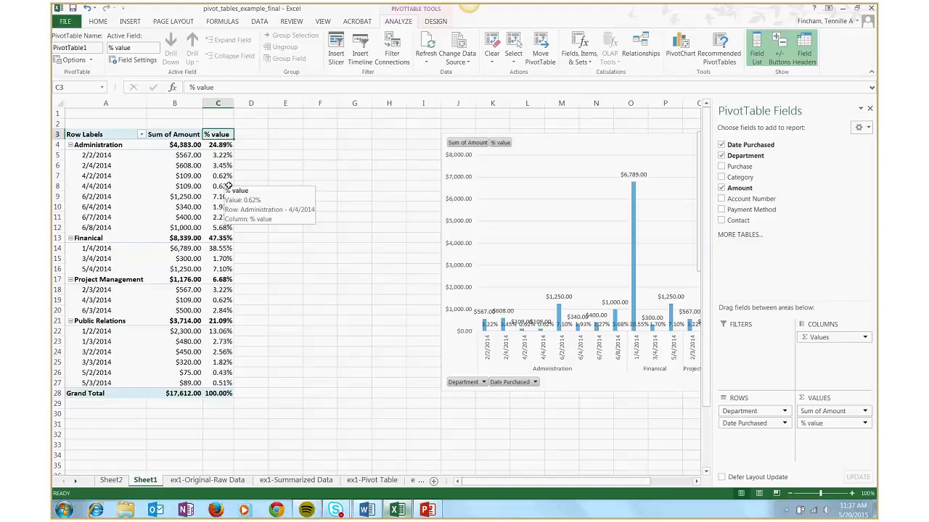
right_click(220, 135)
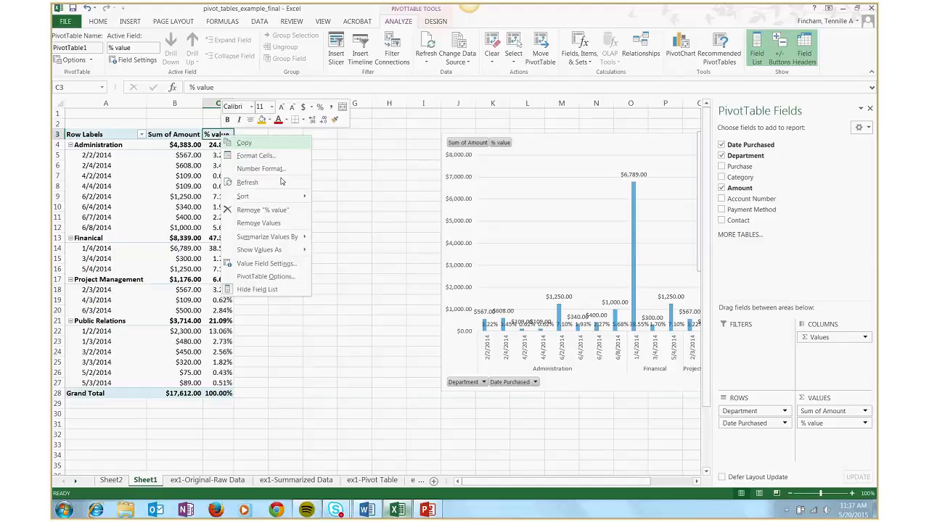
mouse_move(278, 250)
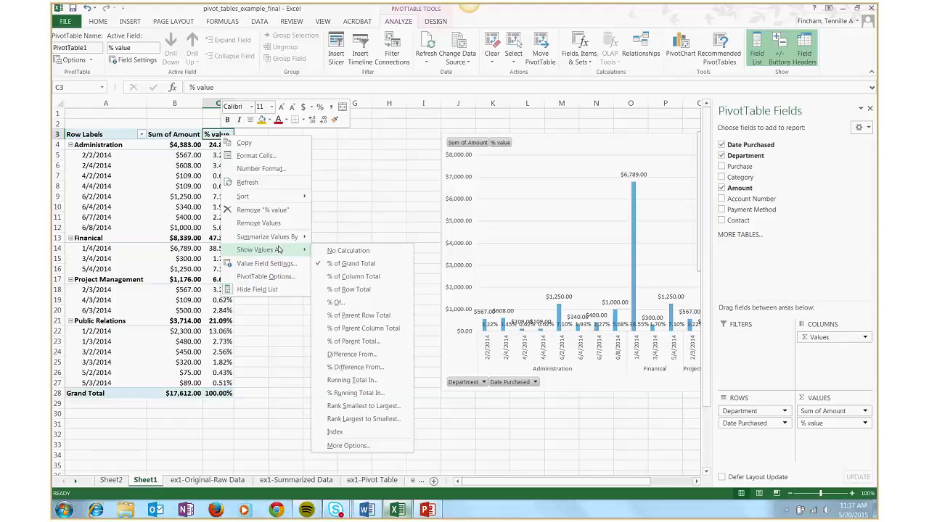
key(Escape)
key(Escape)
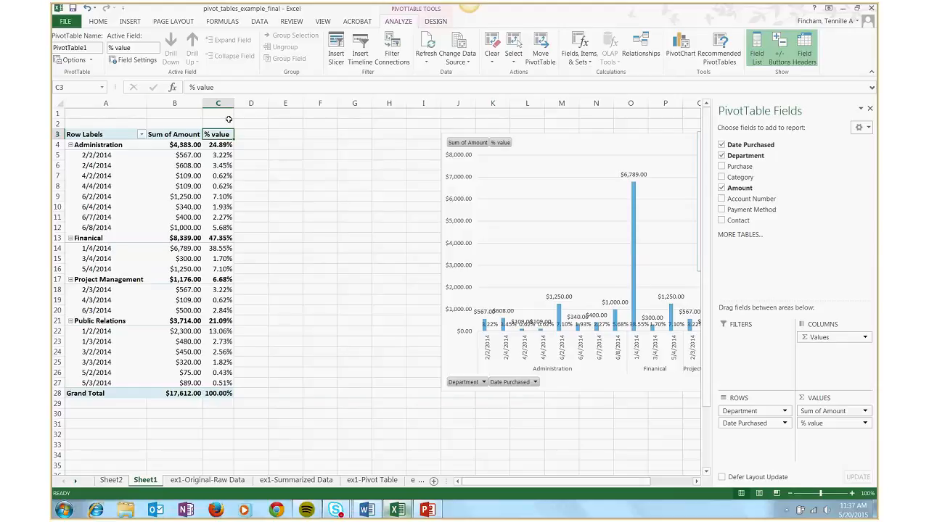
drag(233, 103, 257, 104)
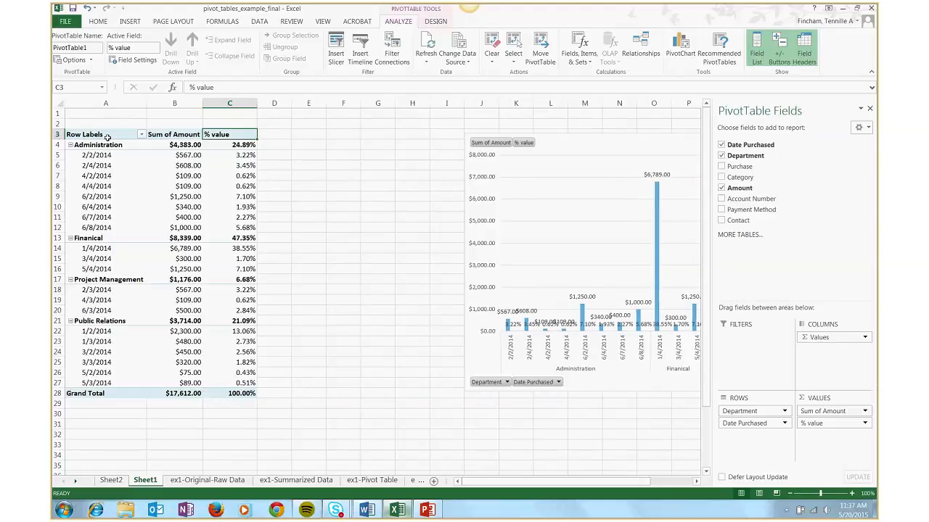
Examine the departments' percentages in the % value column against the Grand Total amount
click(229, 145)
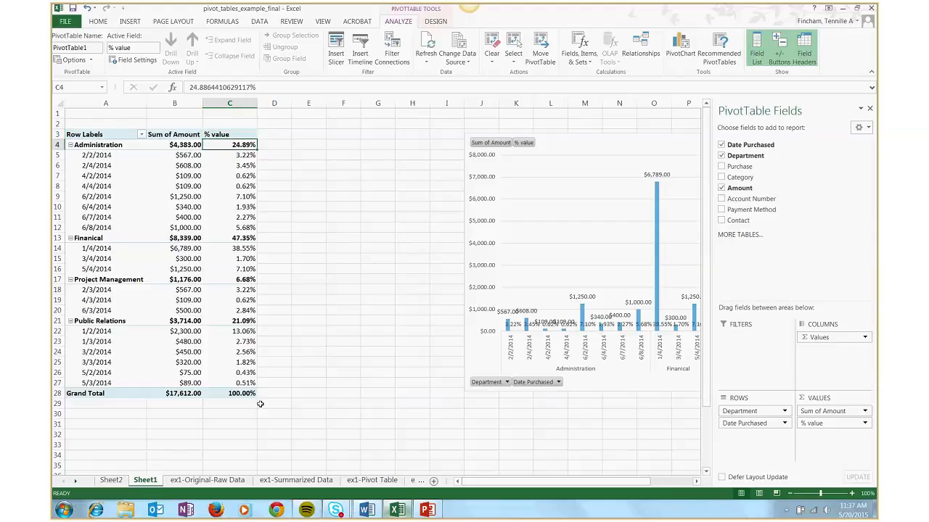
click(156, 394)
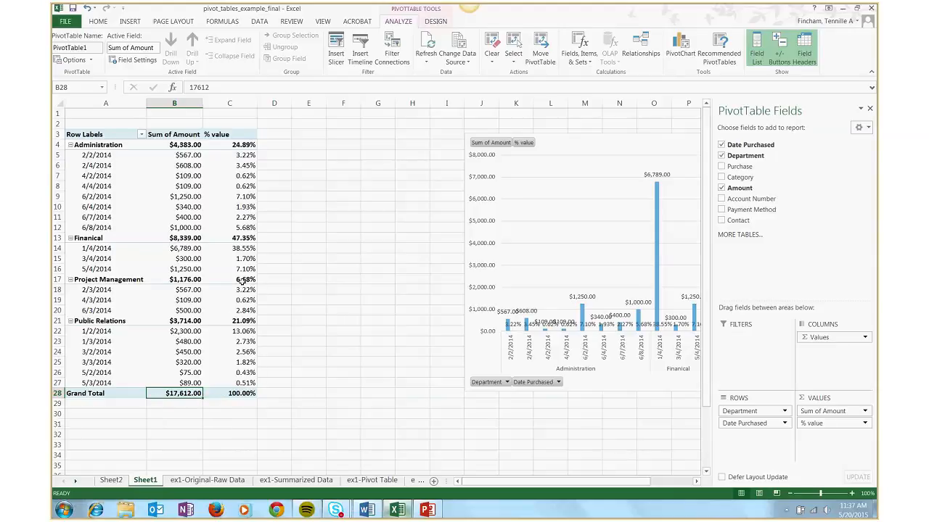
mouse_move(246, 241)
Add the Category field to the pivot chart's axis categories between Department and Date Purchased
click(518, 161)
drag(469, 163, 693, 164)
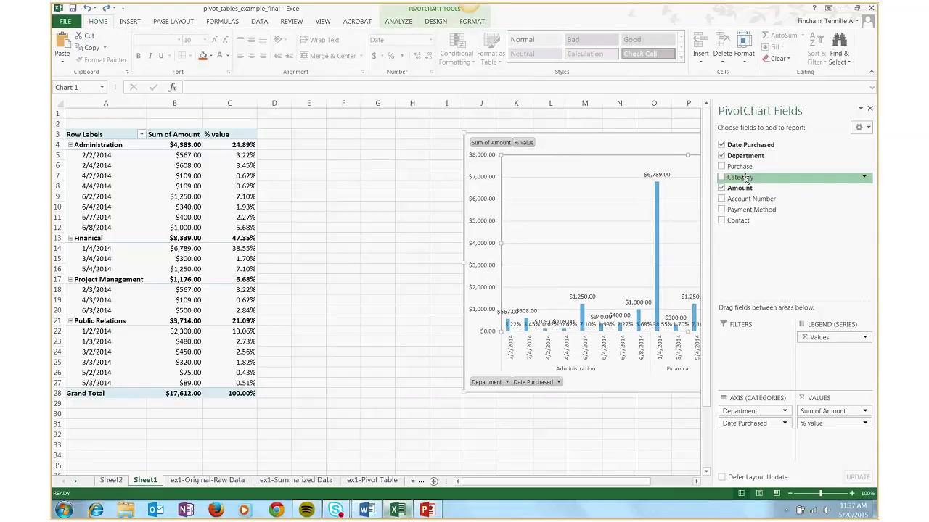
drag(745, 177, 740, 425)
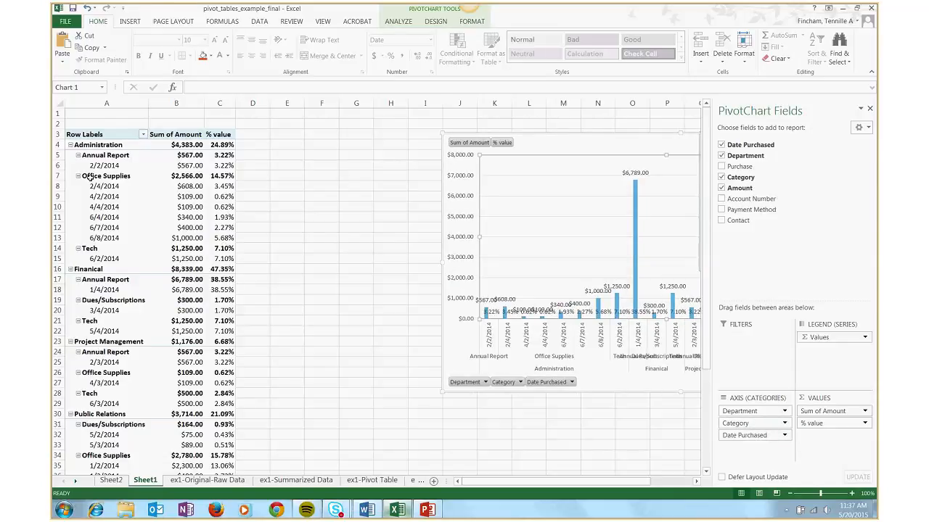
Move the pivot chart closer to the pivot table so that it starts around column H
click(189, 177)
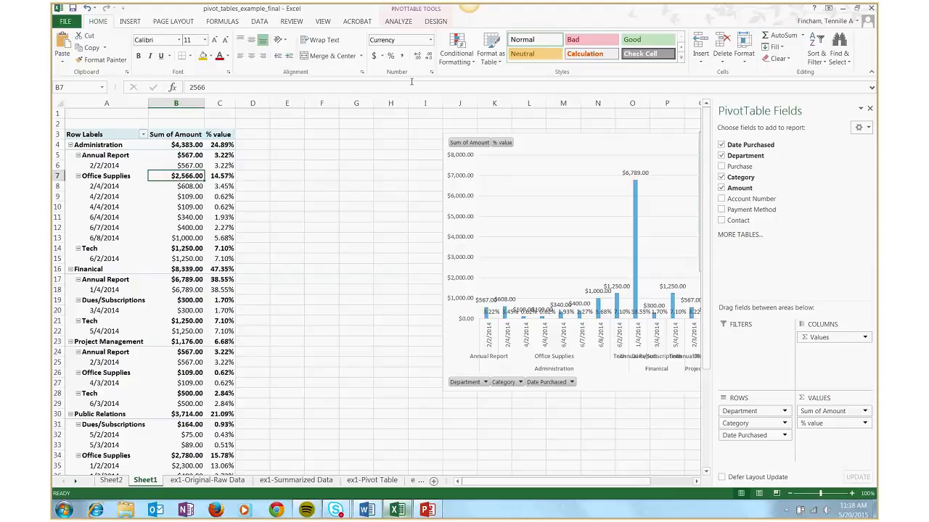
click(401, 24)
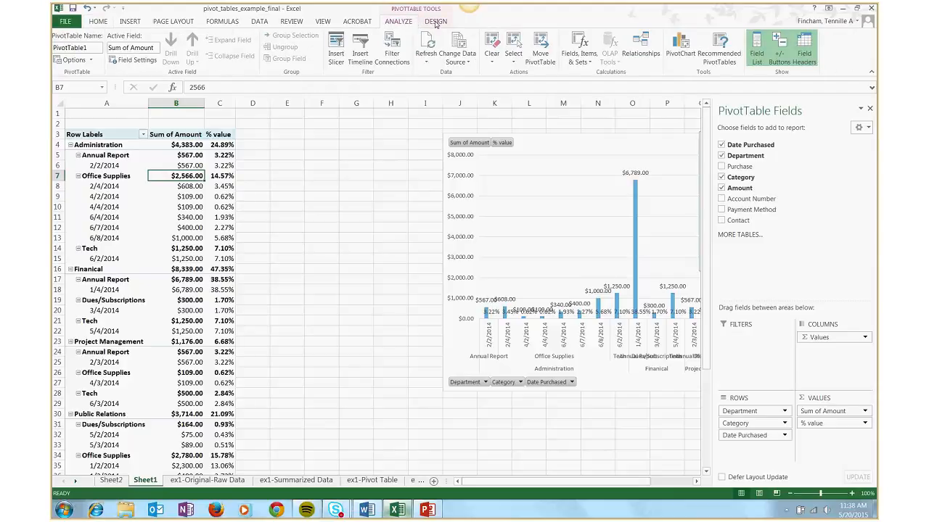
click(435, 23)
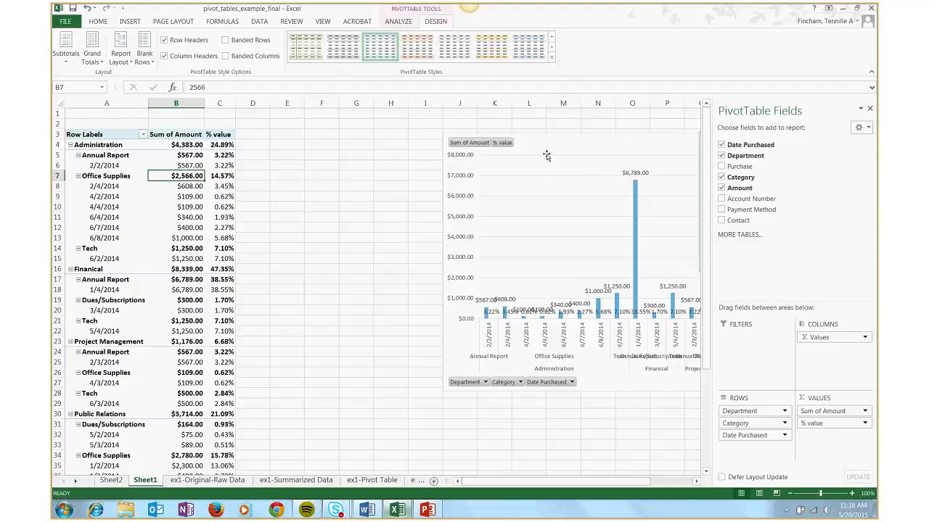
drag(563, 153, 496, 158)
Change the pivot table's report layout to Tabular Form and fit the Category column to its contents
click(69, 196)
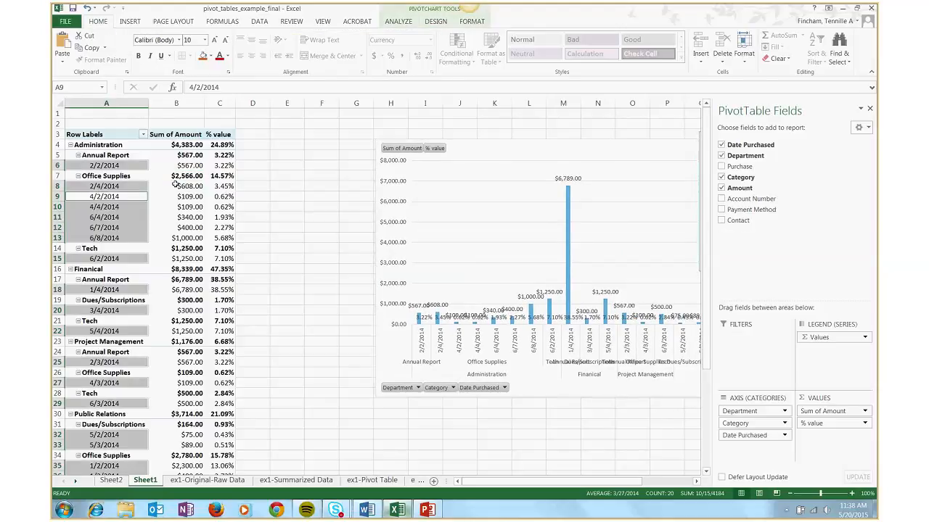
click(127, 185)
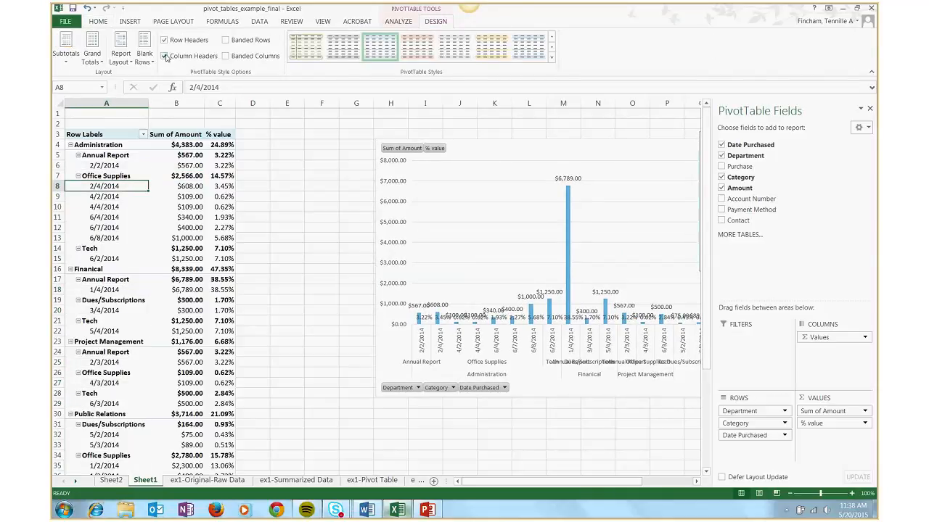
click(125, 63)
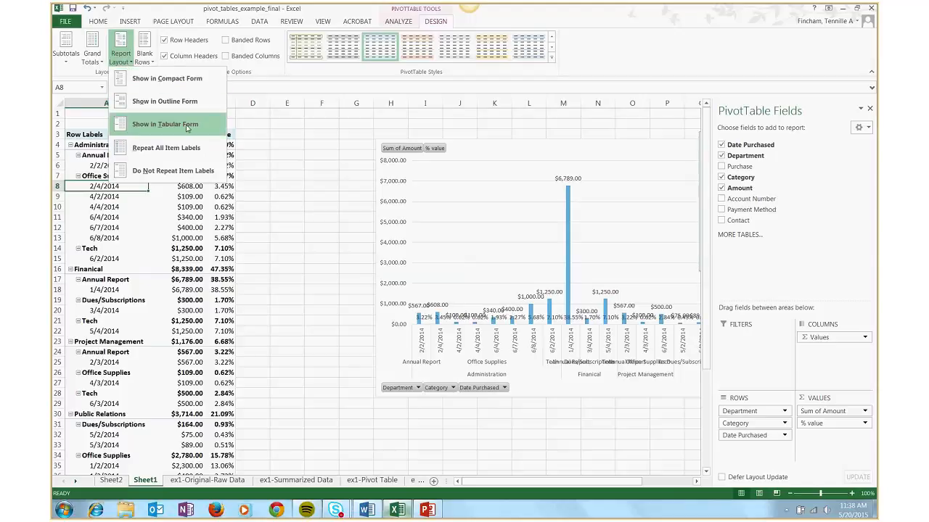
click(166, 125)
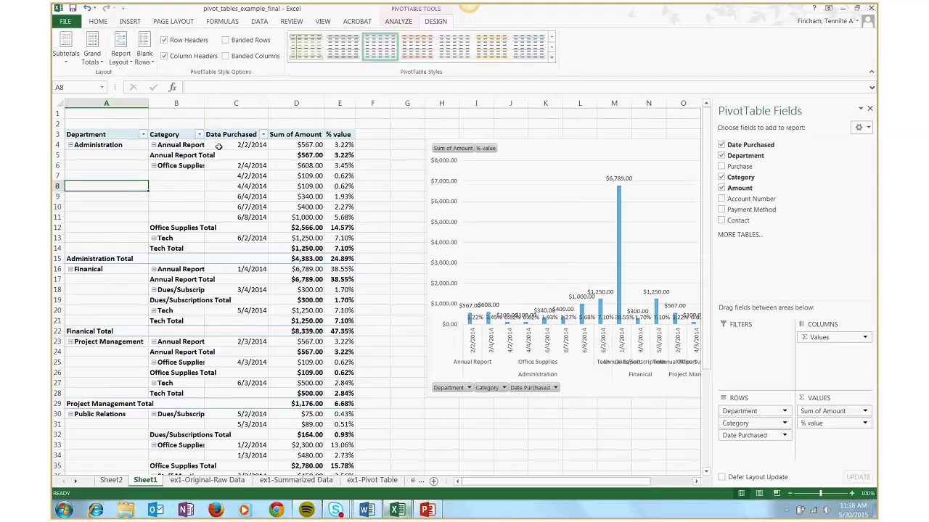
double_click(204, 103)
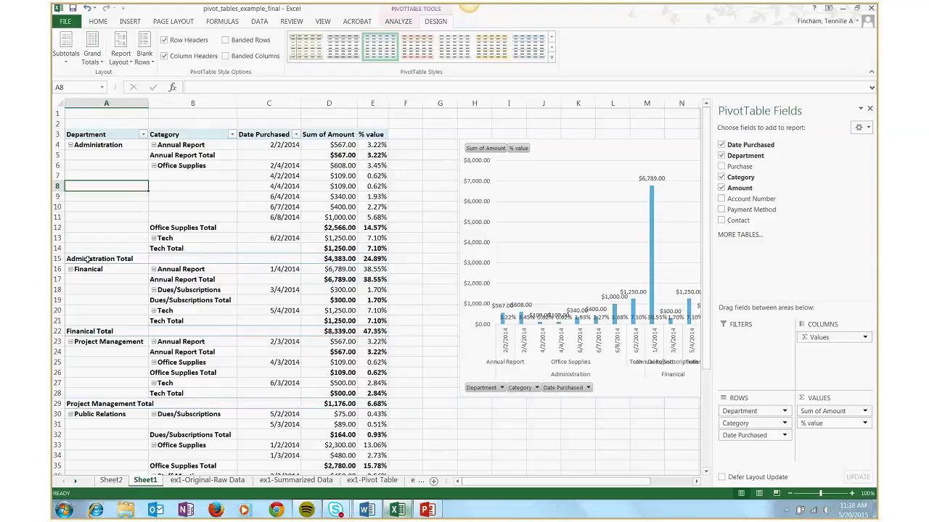
Examine the Administration Total and Office Supplies Total rows in the pivot table
drag(87, 259, 372, 259)
drag(221, 228, 368, 227)
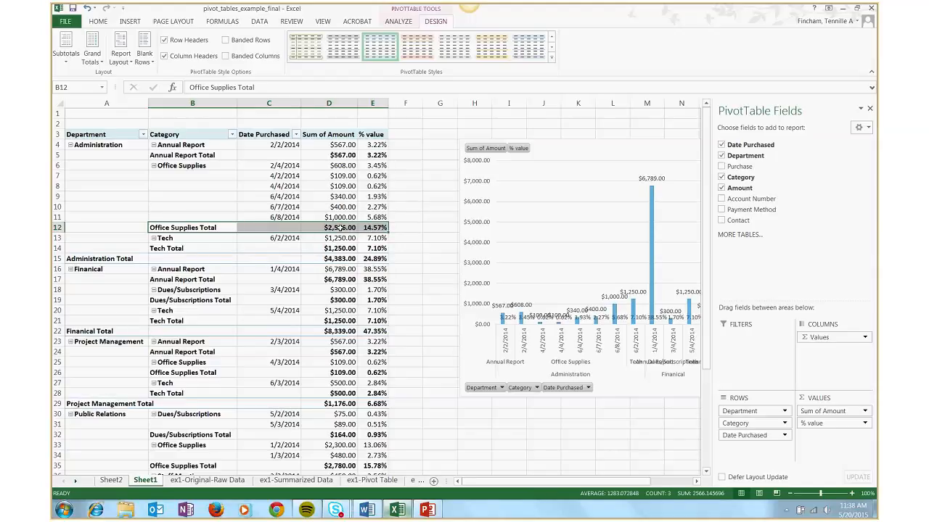
click(188, 238)
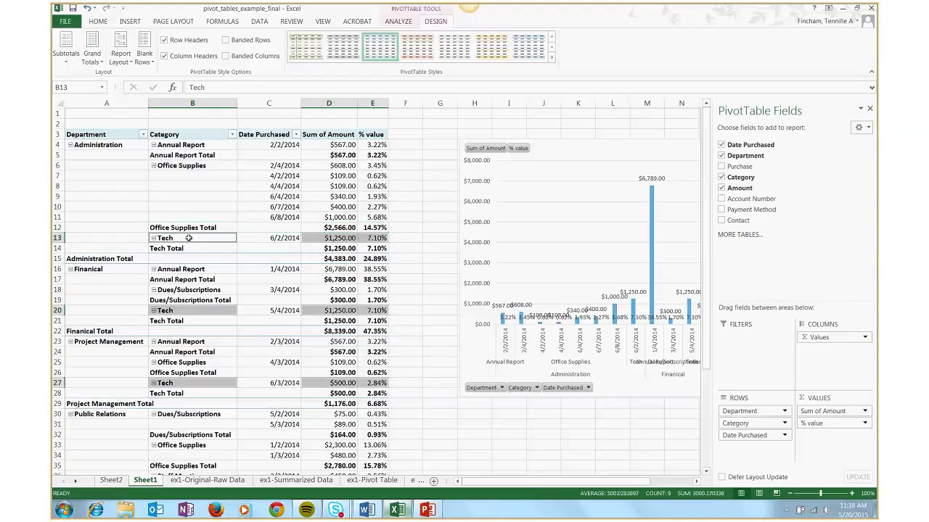
click(183, 199)
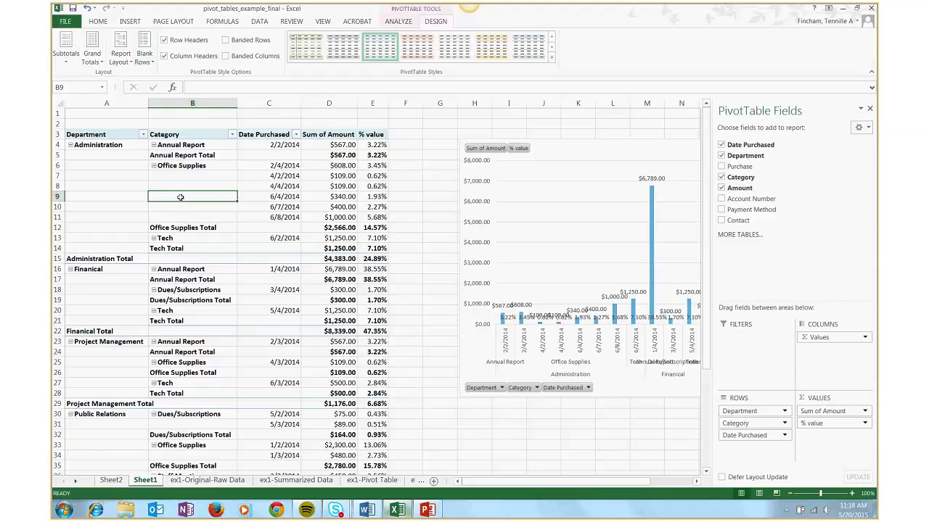
Insert a blank line after each item in the pivot table
scroll(431, 33, up, 1)
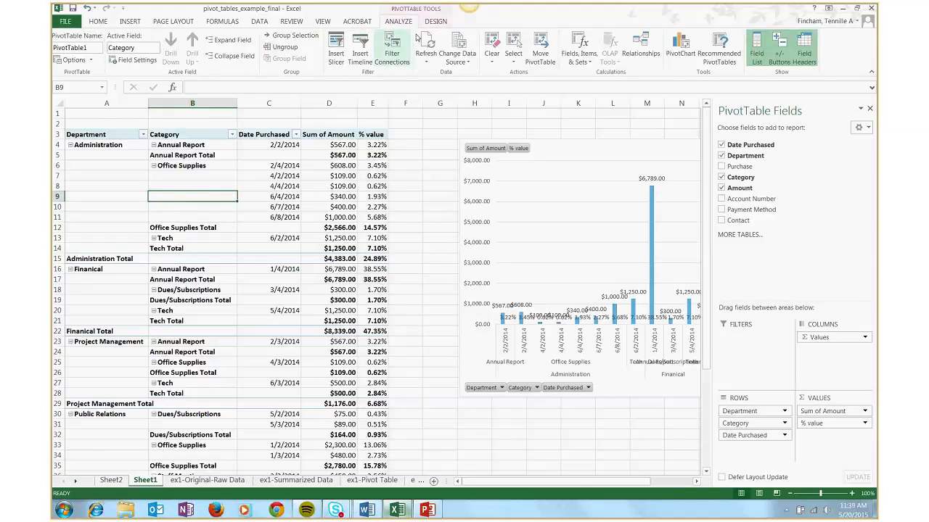
scroll(431, 29, up, 1)
scroll(431, 29, down, 2)
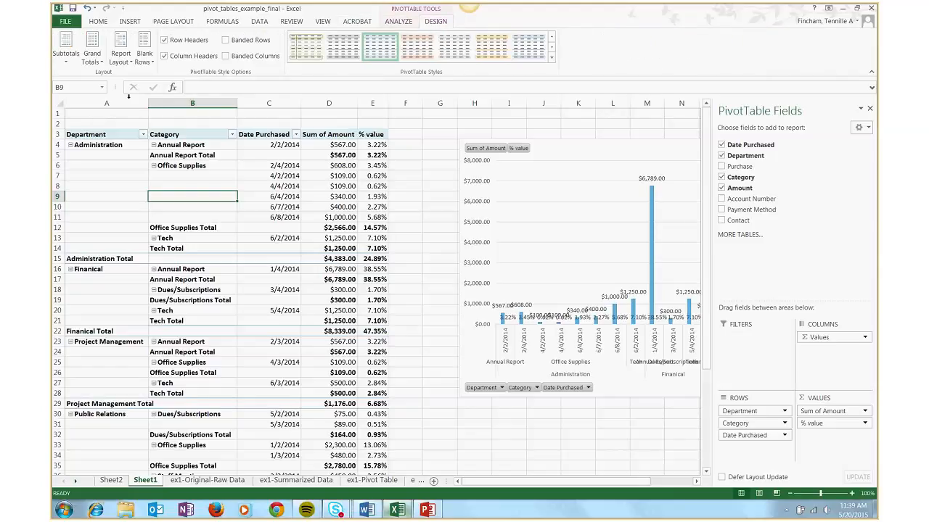
scroll(433, 23, up, 1)
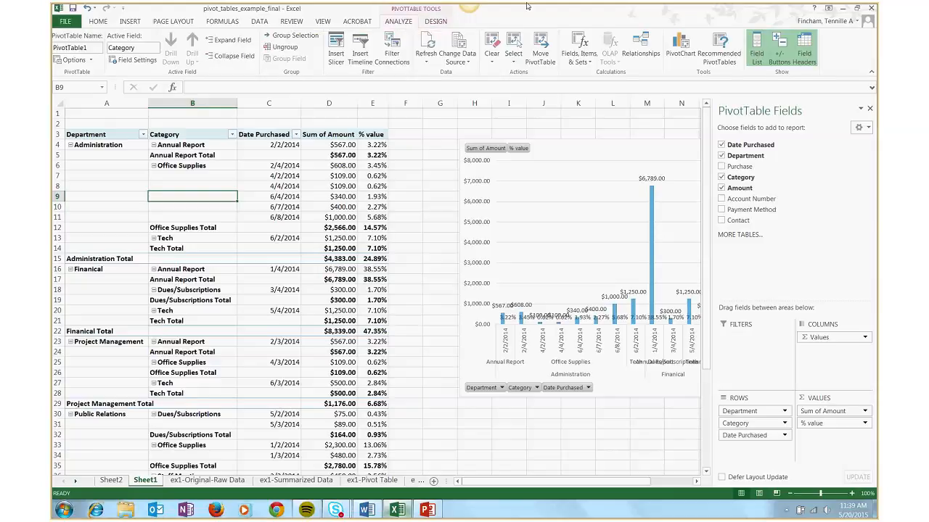
click(434, 22)
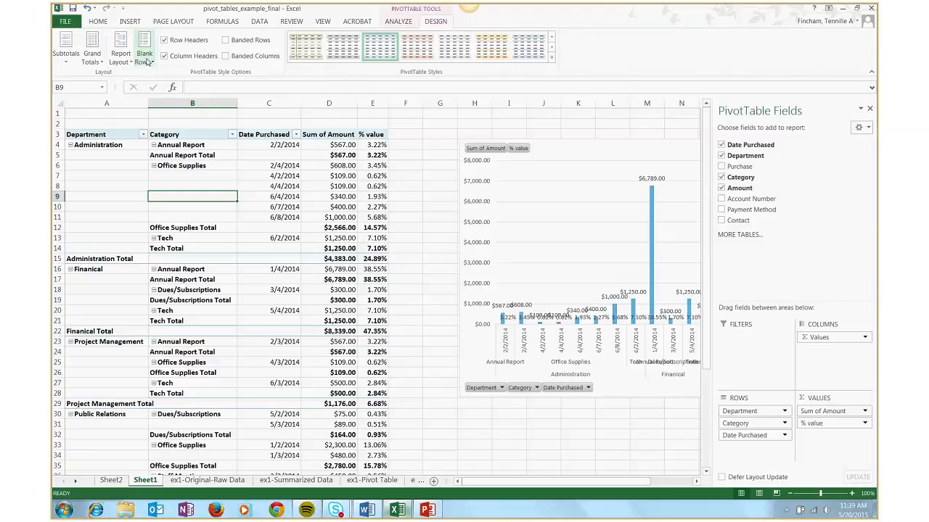
click(145, 58)
click(181, 80)
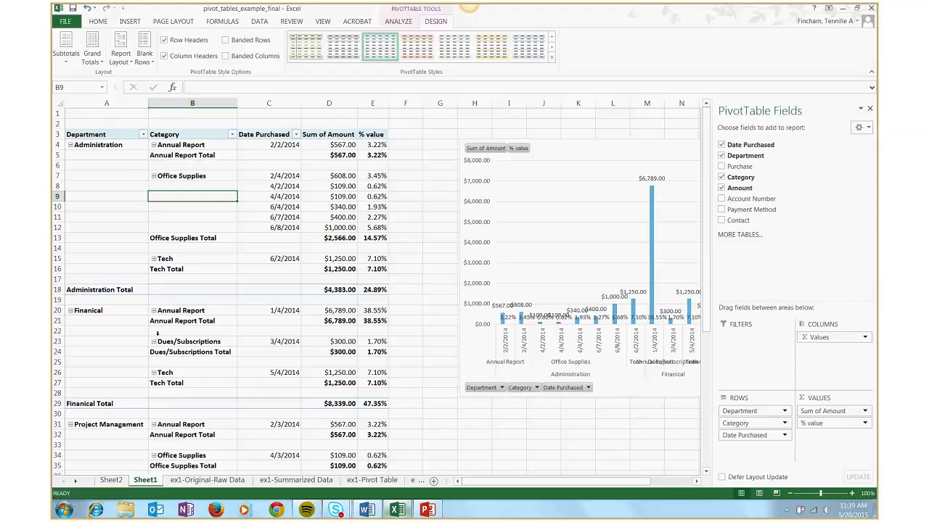
Turn on grand totals for rows and columns in the student exam pivot table on the ex2-pivot table sheet
scroll(283, 357, down, 4)
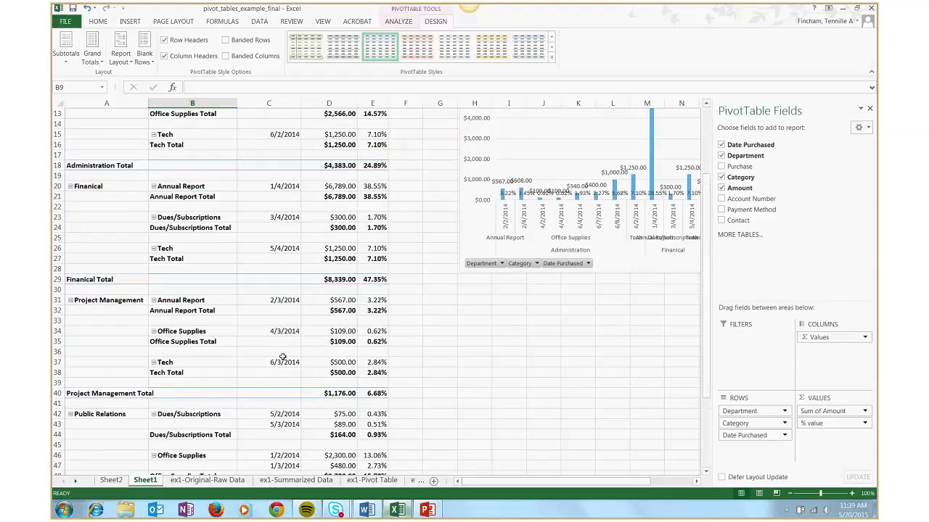
click(420, 482)
click(458, 481)
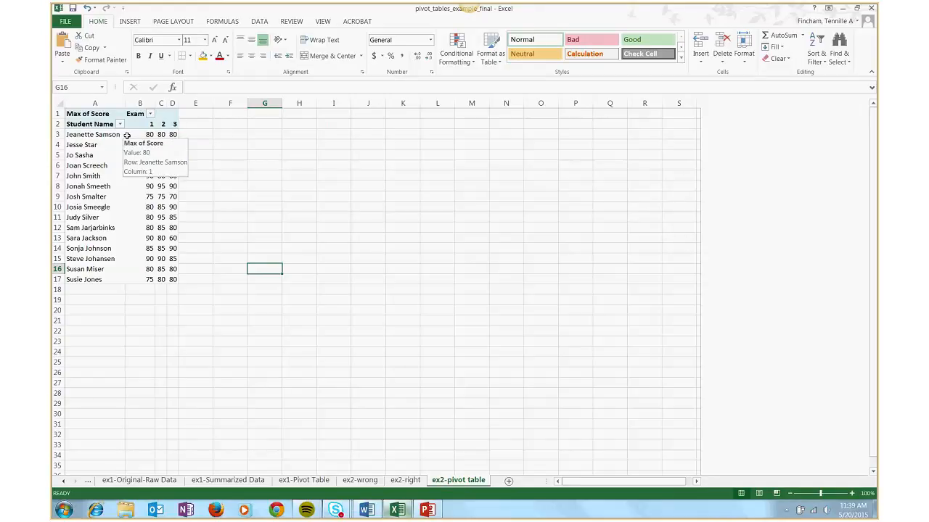
click(127, 136)
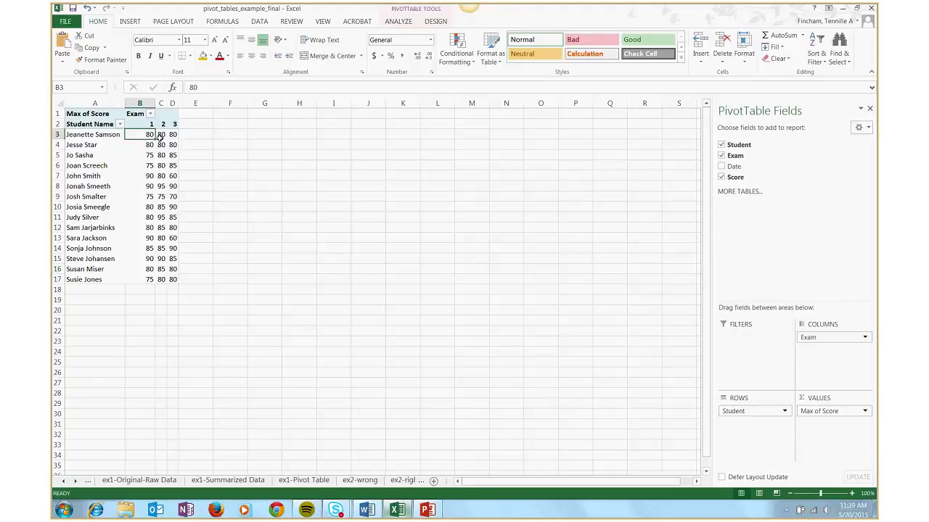
mouse_move(171, 135)
click(168, 124)
click(128, 136)
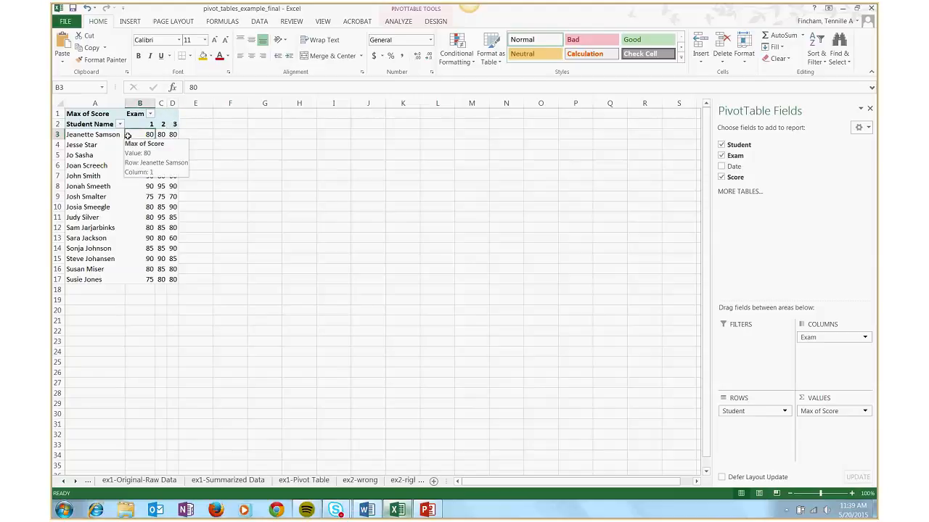
click(434, 21)
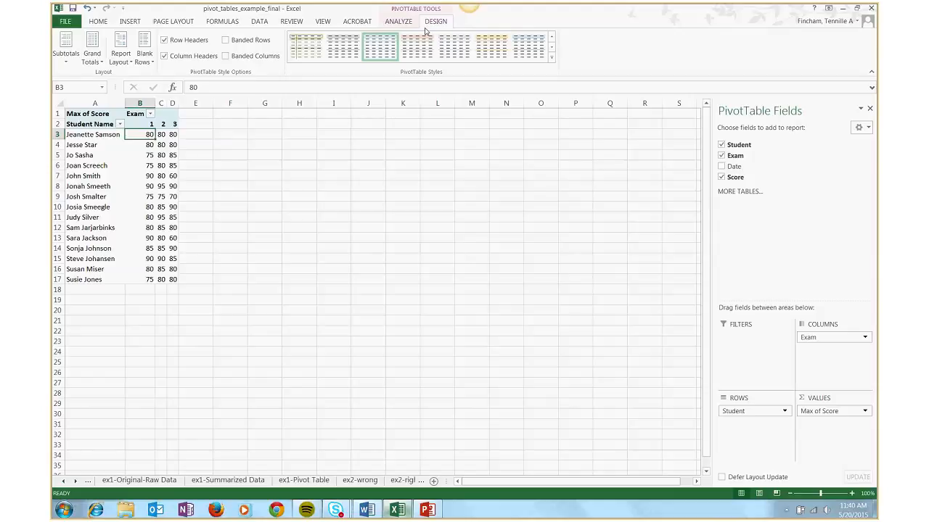
click(101, 64)
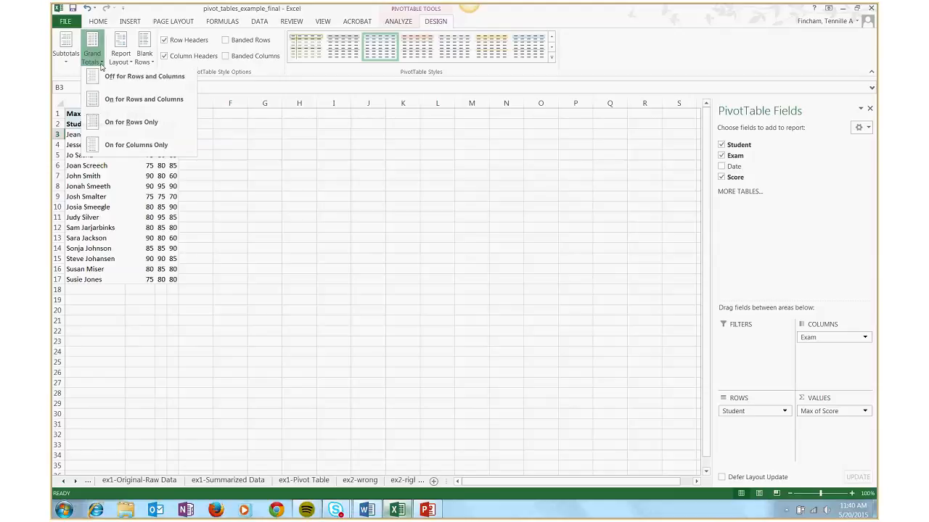
click(140, 103)
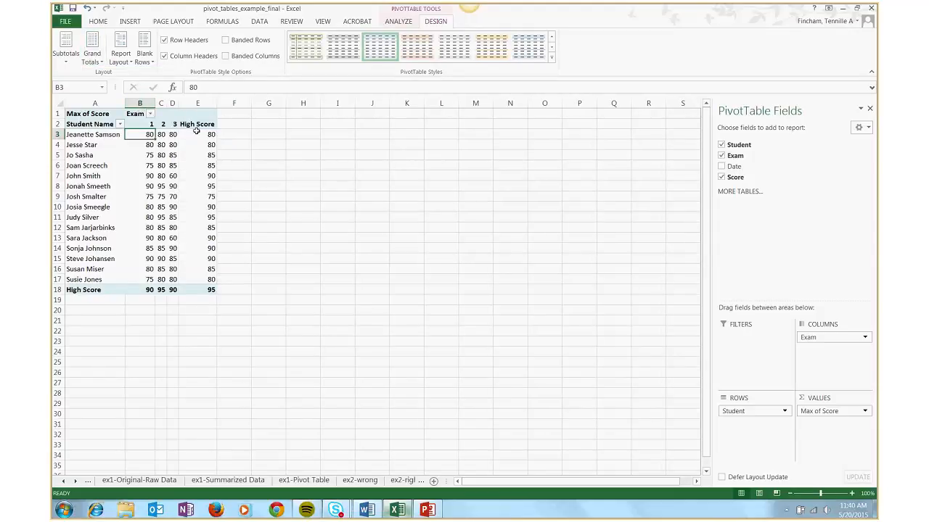
Examine the High Score column and the High Score row for each of the three exams
click(200, 133)
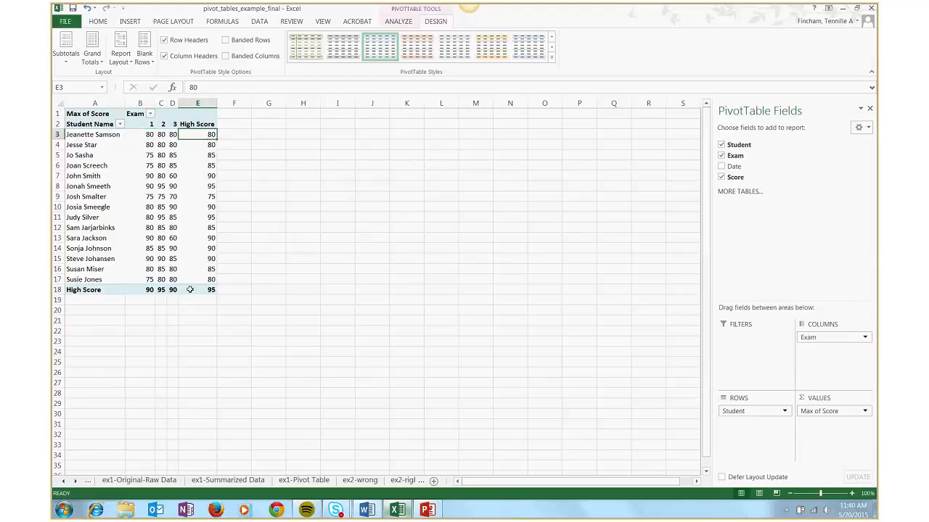
click(133, 291)
click(163, 291)
click(173, 290)
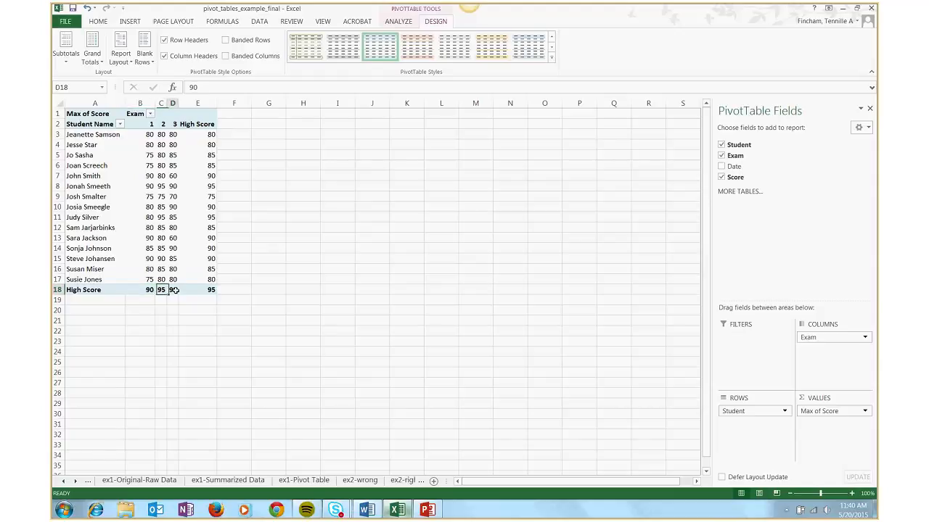
click(162, 290)
click(150, 290)
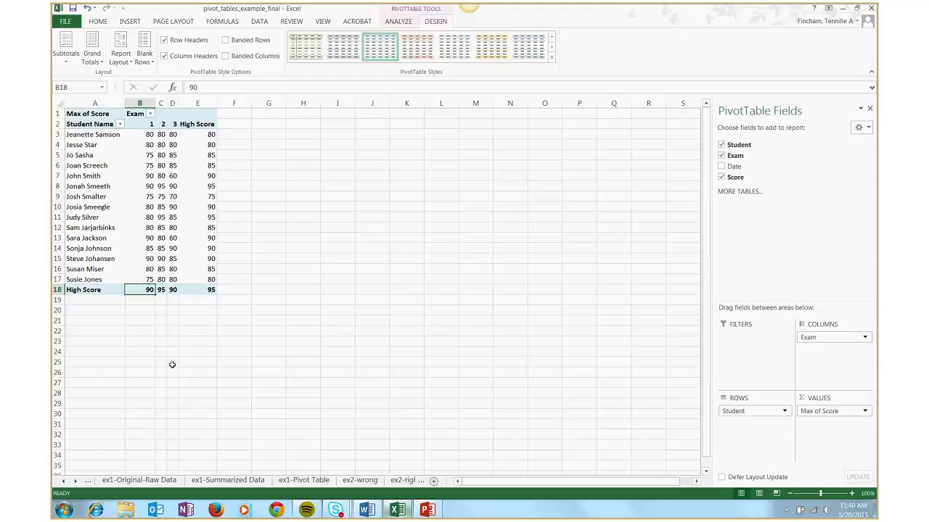
Extract the source records behind the Finanical Total amount on Sheet1 to a new sheet, and return to Sheet1
click(88, 483)
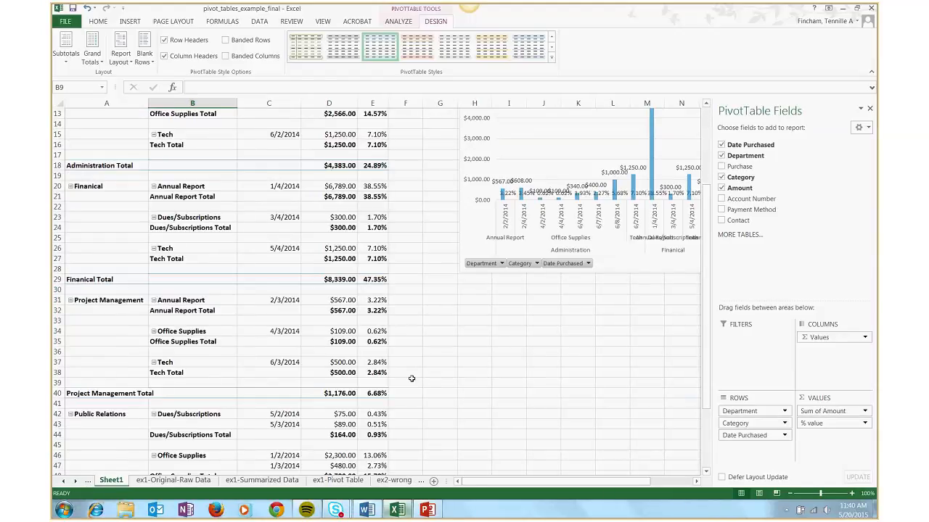
click(474, 336)
click(127, 283)
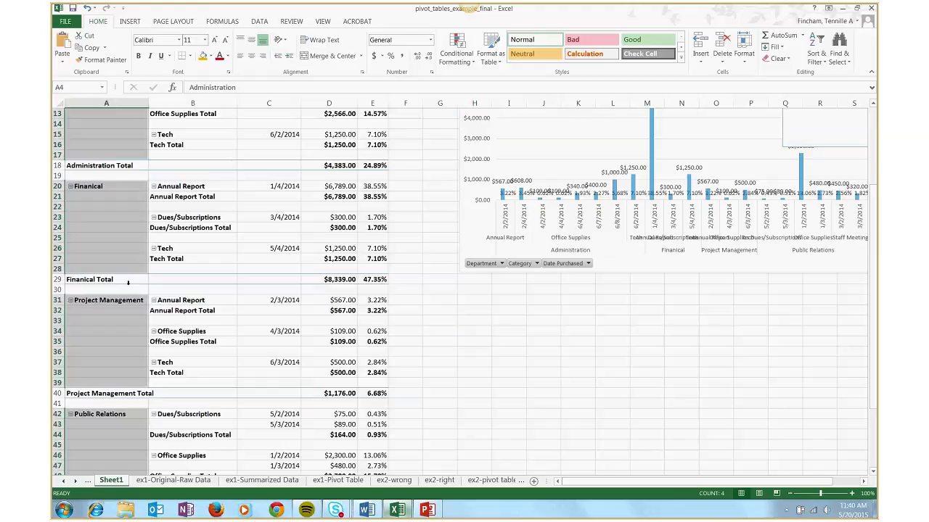
click(129, 283)
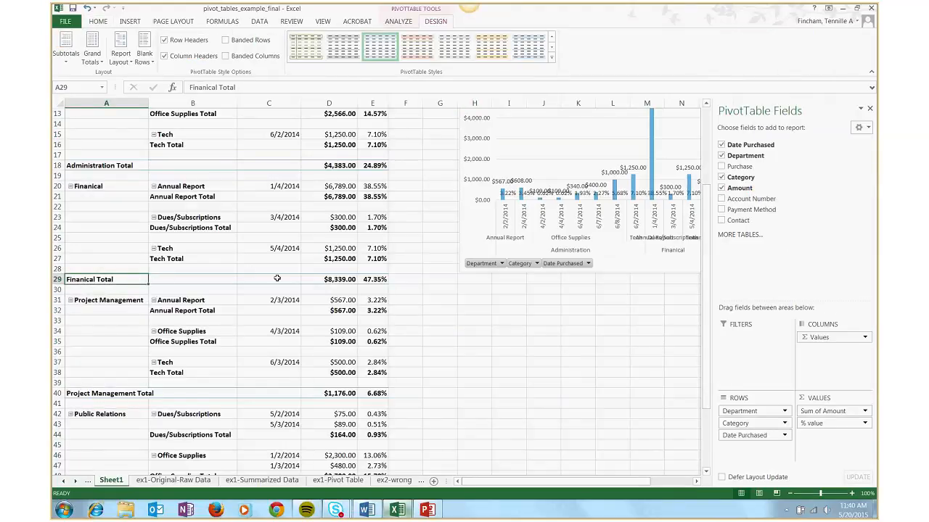
drag(179, 280, 355, 269)
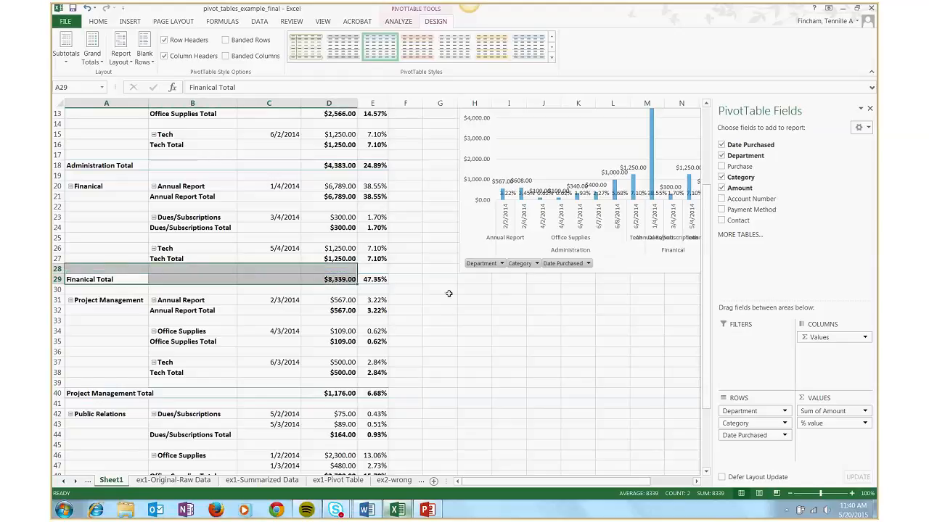
click(448, 293)
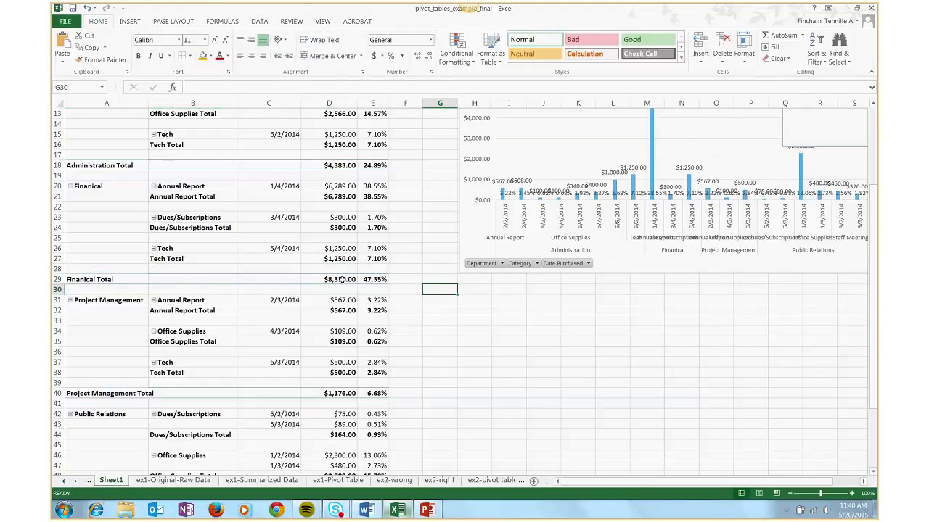
mouse_move(341, 280)
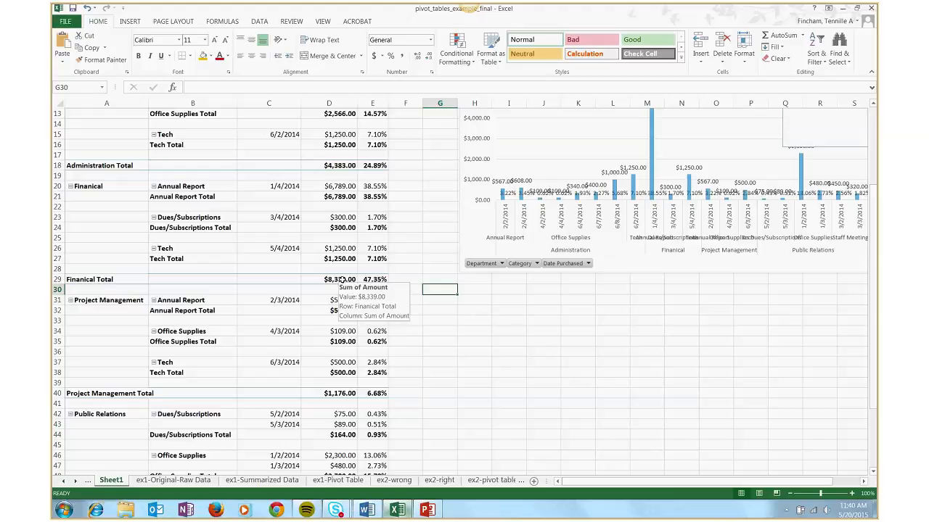
double_click(341, 280)
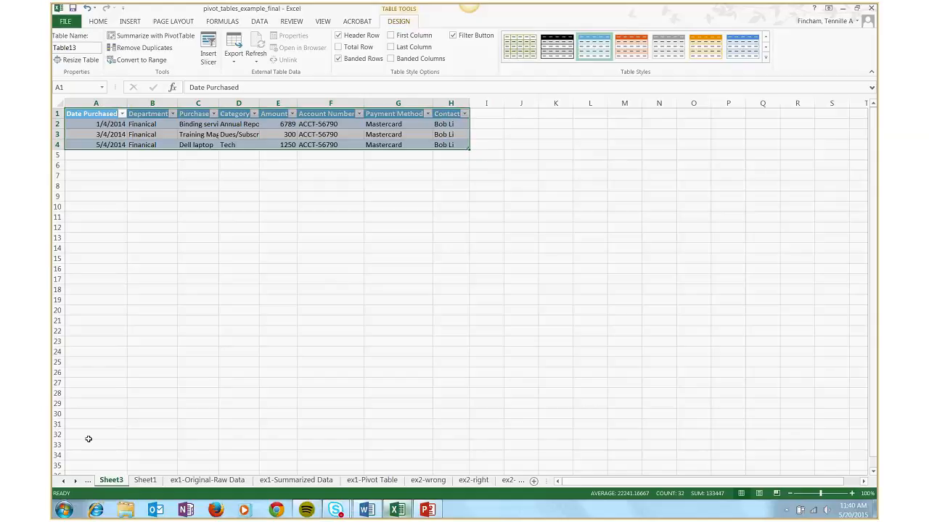
click(145, 481)
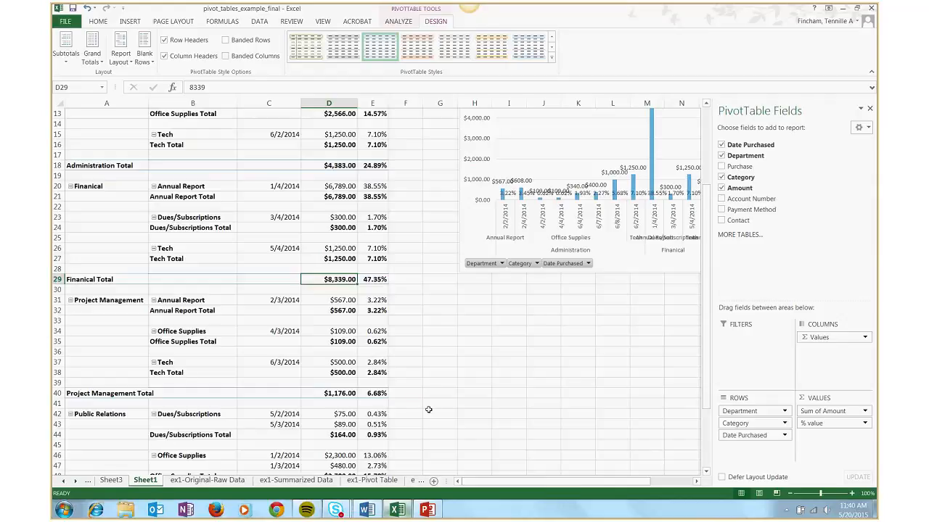
Switch to the Skype for Business meeting and read the attendees' chat messages
mouse_move(341, 507)
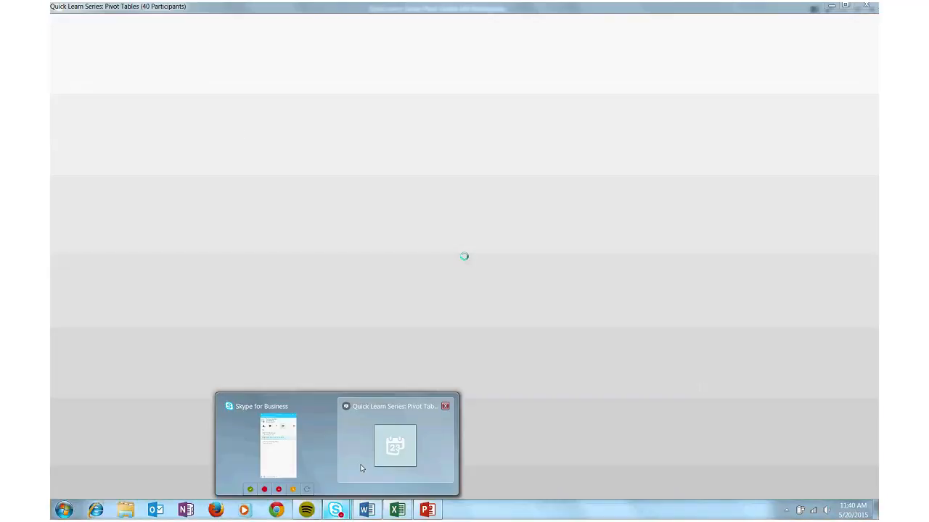
click(360, 466)
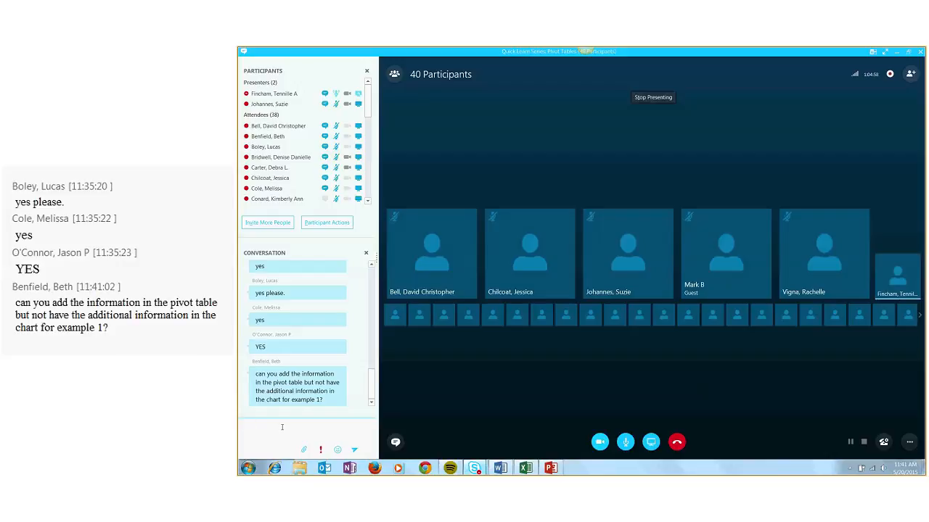
click(283, 427)
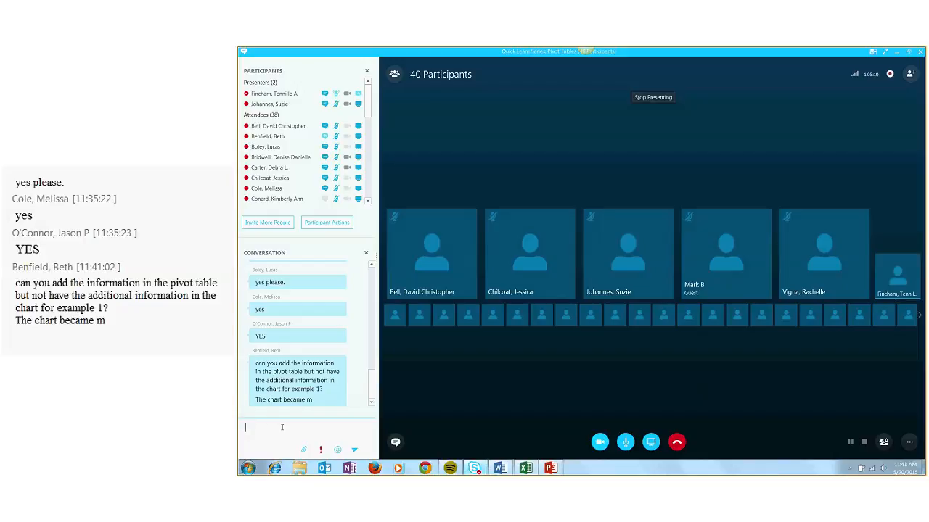
Switch back to Excel and select the pivot chart on Sheet1
mouse_move(521, 470)
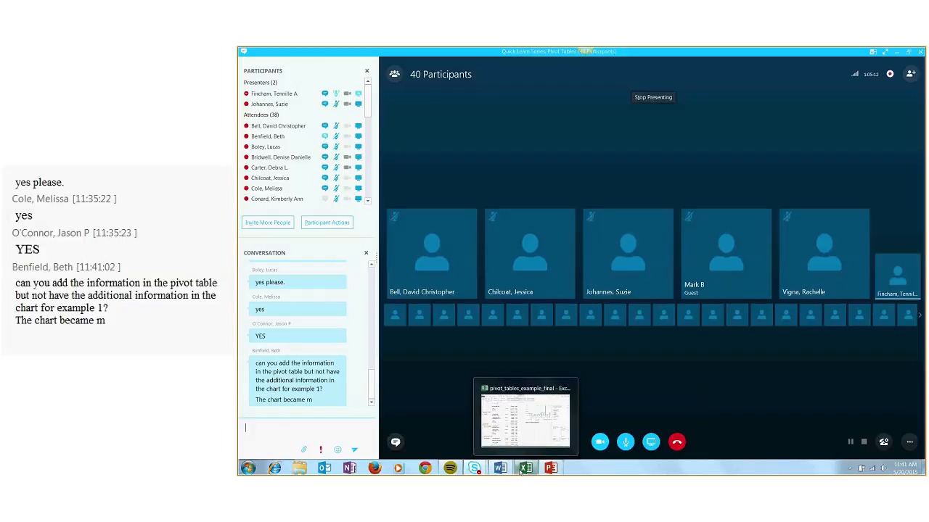
click(522, 394)
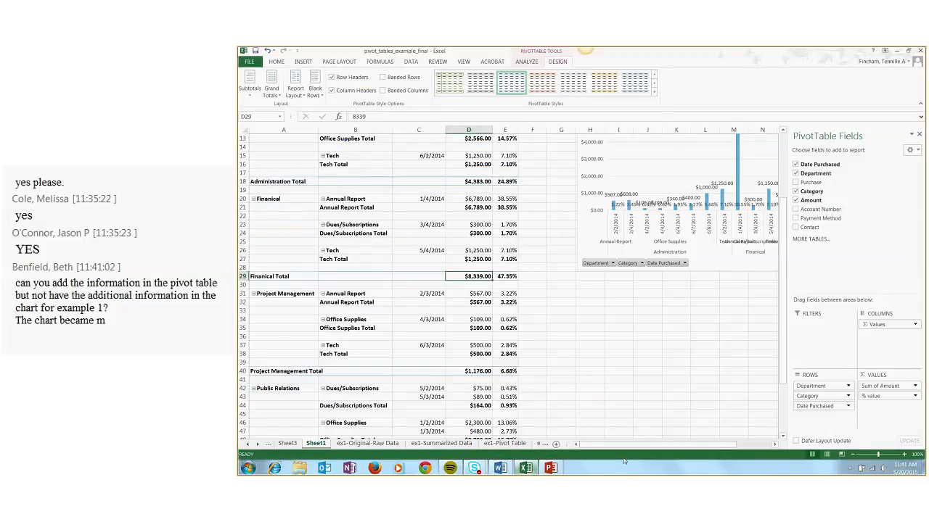
mouse_move(630, 446)
mouse_down()
mouse_move(643, 447)
mouse_move(629, 445)
mouse_up()
click(644, 173)
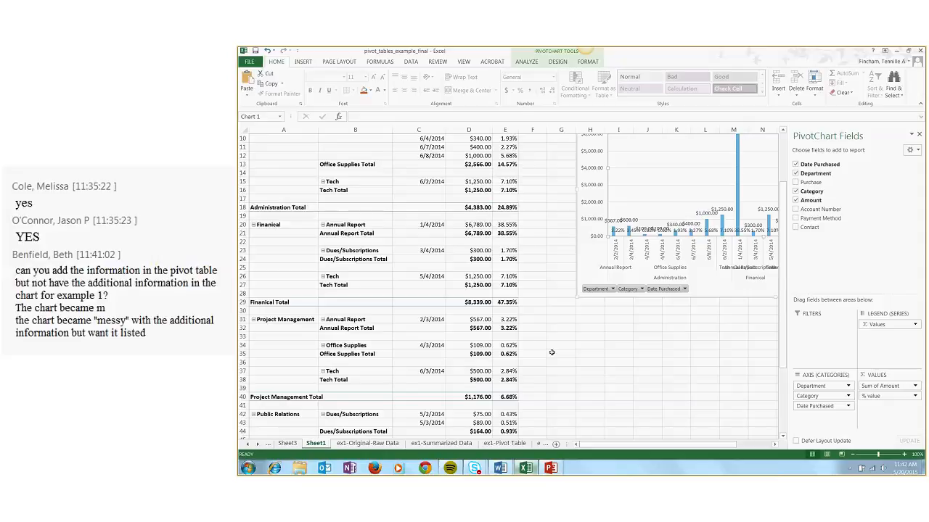
Return to the Skype for Business meeting and read the latest questions in the conversation
mouse_move(474, 468)
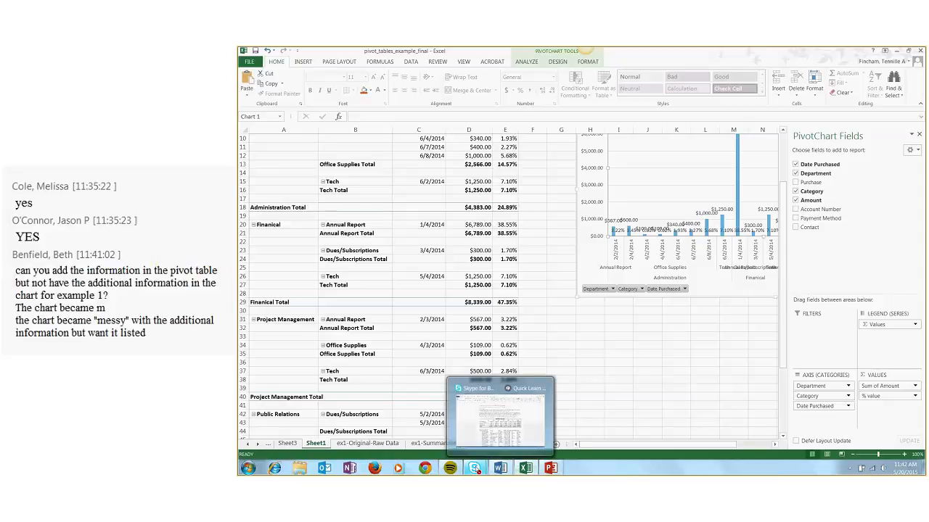
click(484, 448)
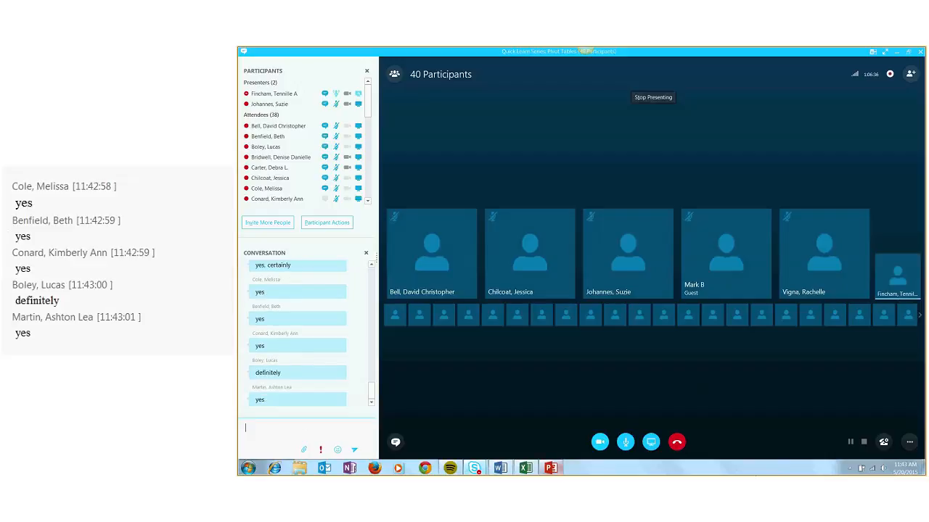
mouse_move(498, 471)
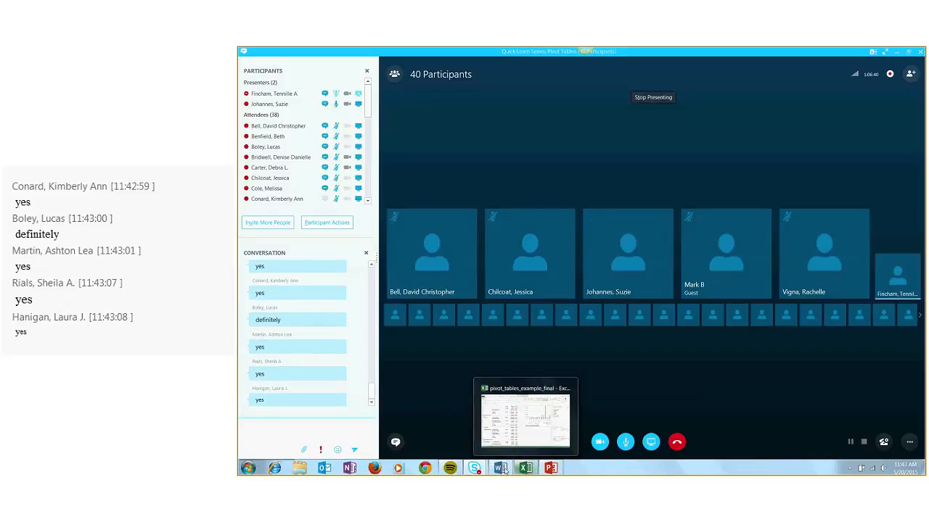
mouse_move(551, 470)
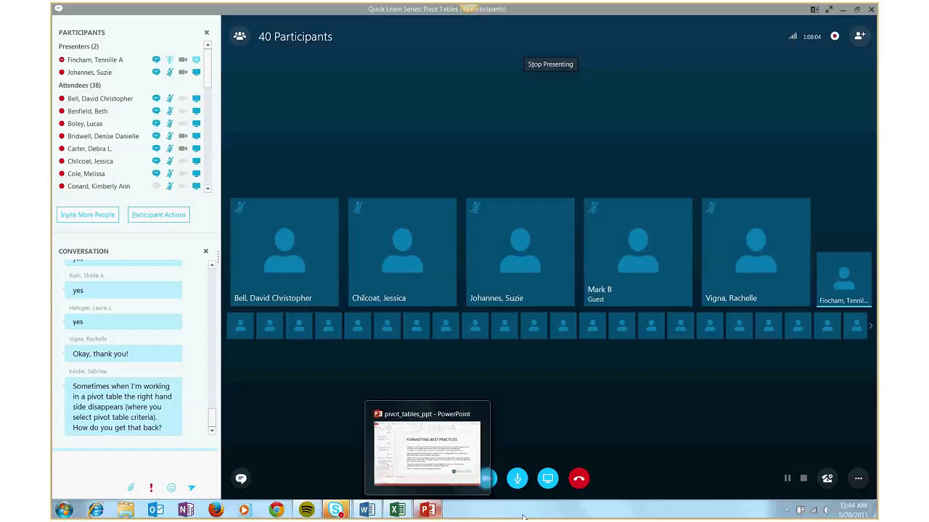
mouse_move(399, 508)
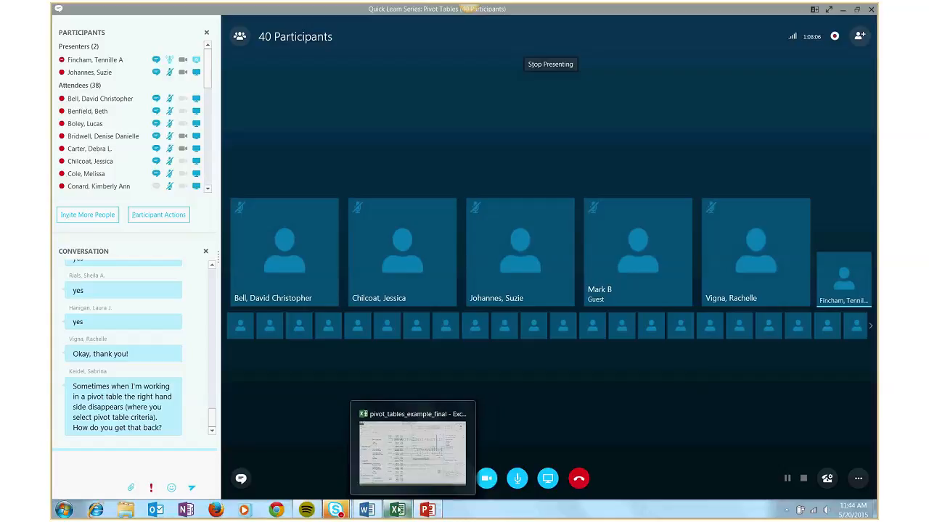
Switch to Excel, select a blank cell inside the Sheet1 pivot table and close the PivotTable Fields pane
click(386, 424)
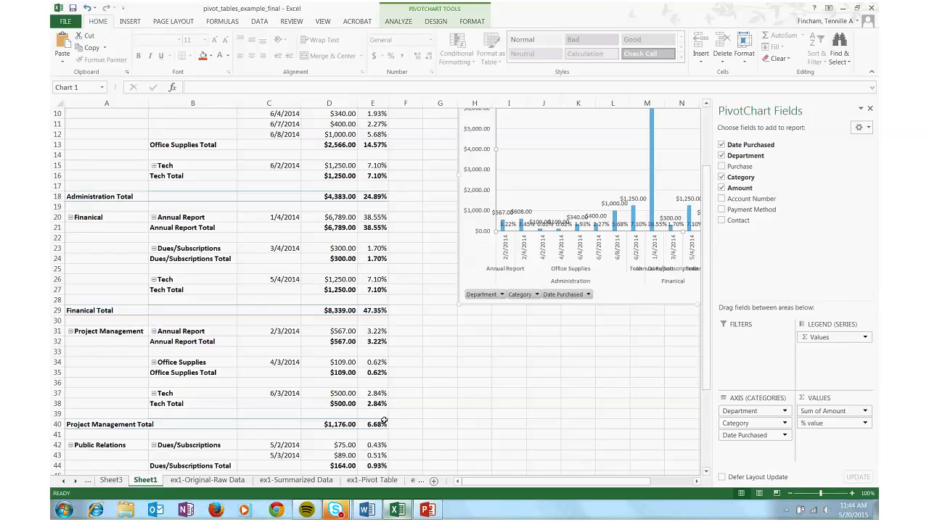
click(612, 393)
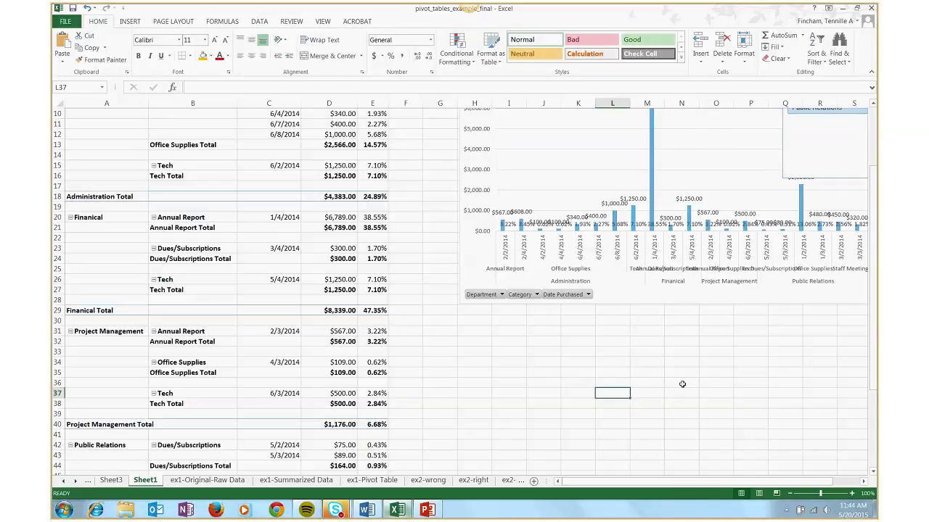
click(232, 279)
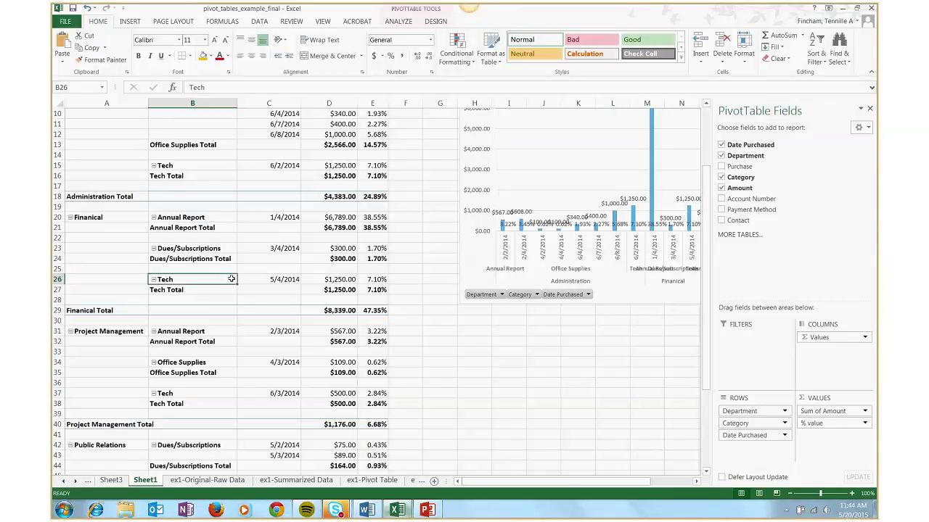
click(118, 270)
click(130, 238)
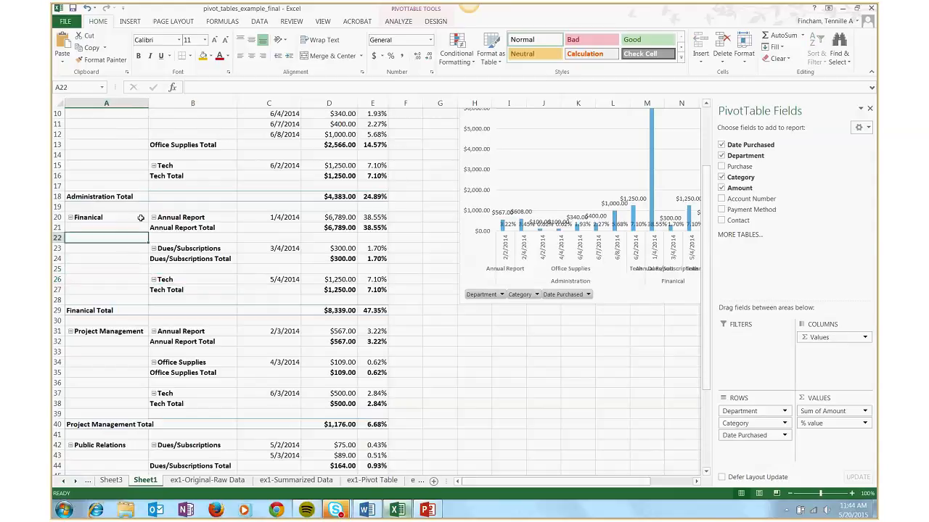
click(869, 108)
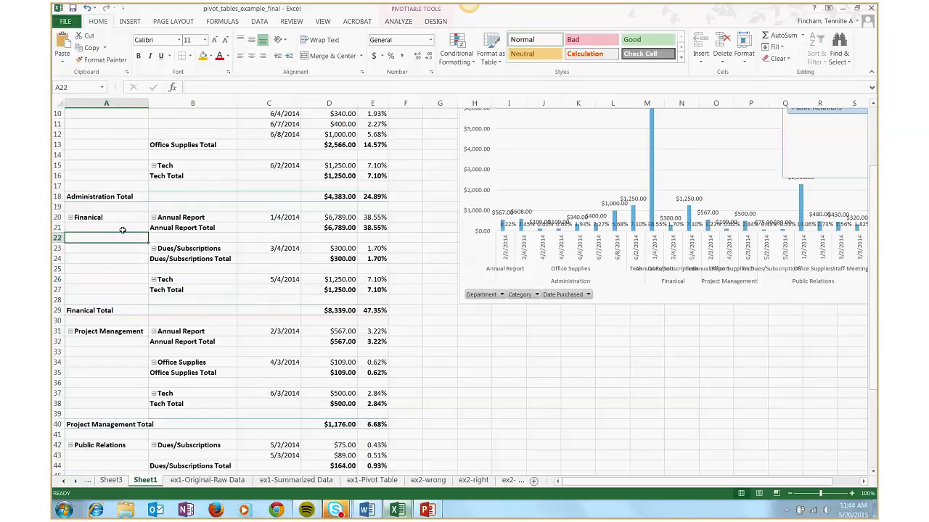
Restore the PivotTable field list from the selected blank cell A22 inside the Sheet1 pivot table
scroll(103, 282, up, 1)
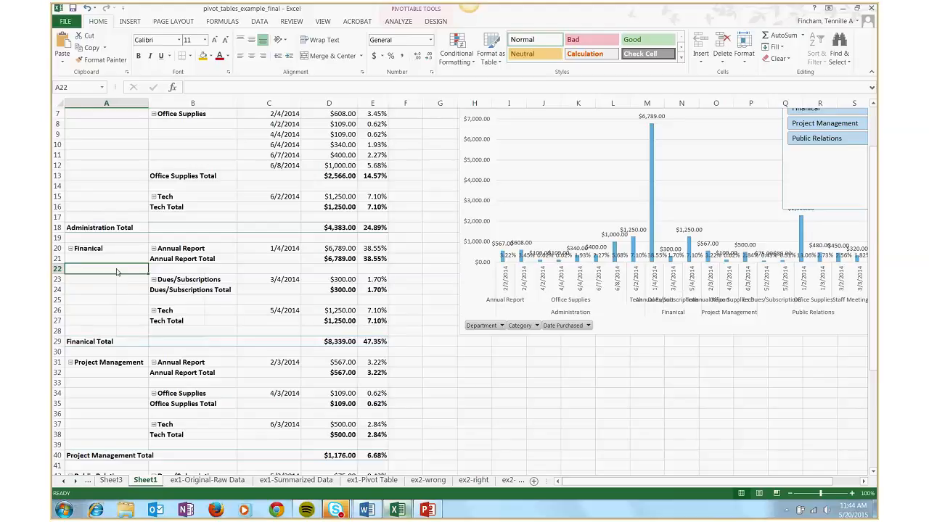
right_click(117, 270)
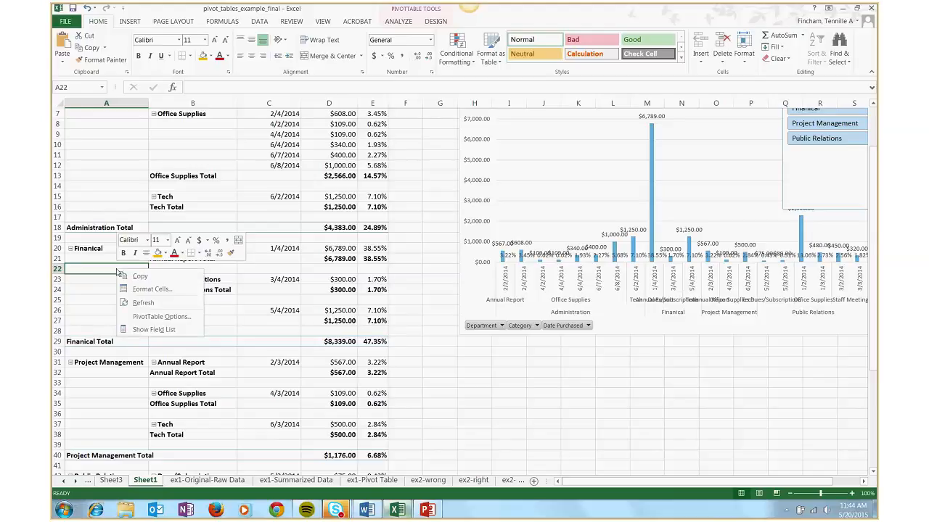
click(154, 331)
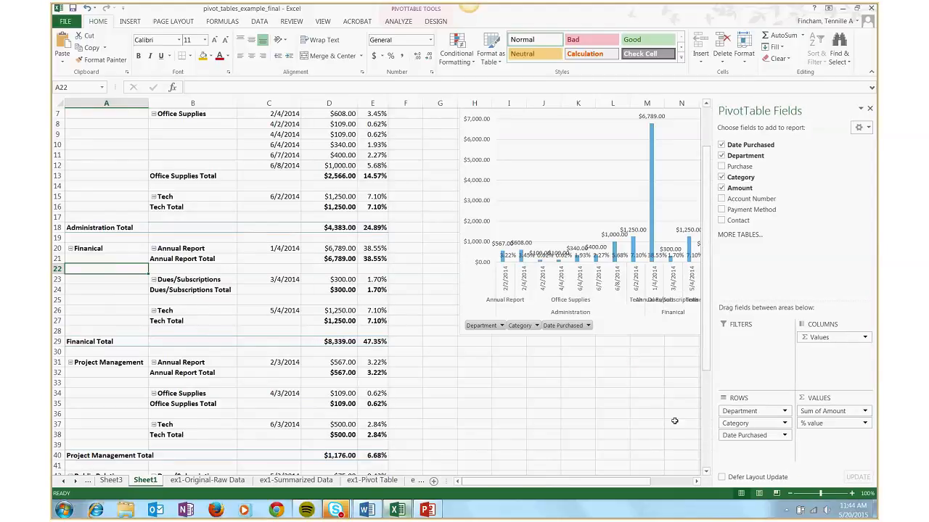
Switch to the Skype for Business pivot tables meeting, check the attendees' replies and activate the empty message box
mouse_move(345, 502)
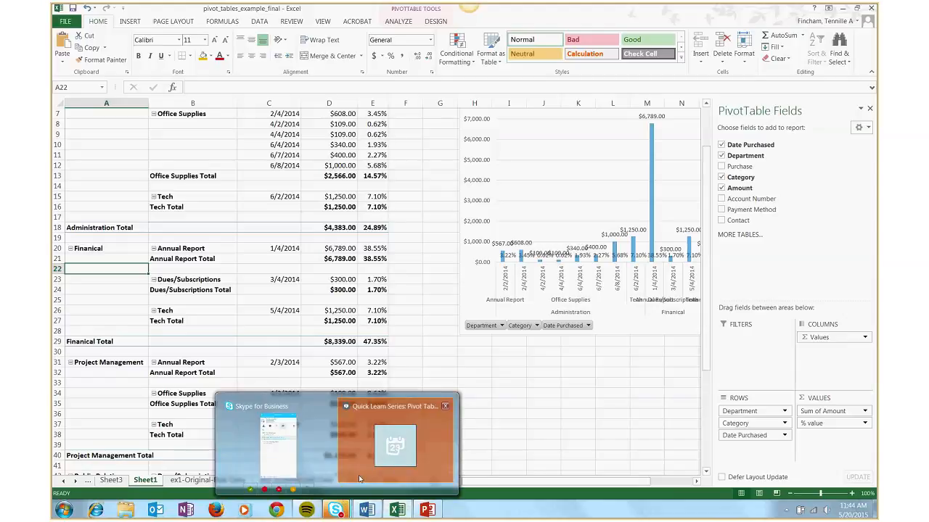
click(359, 478)
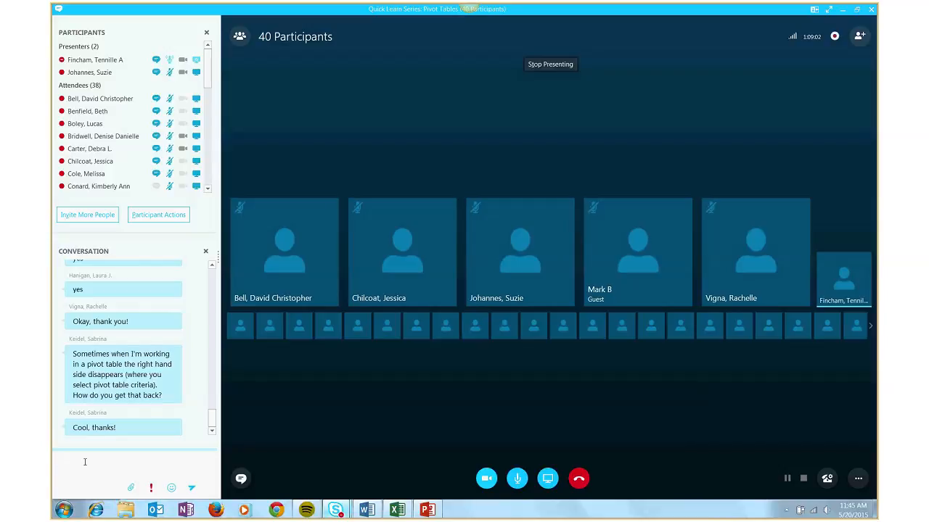
click(85, 462)
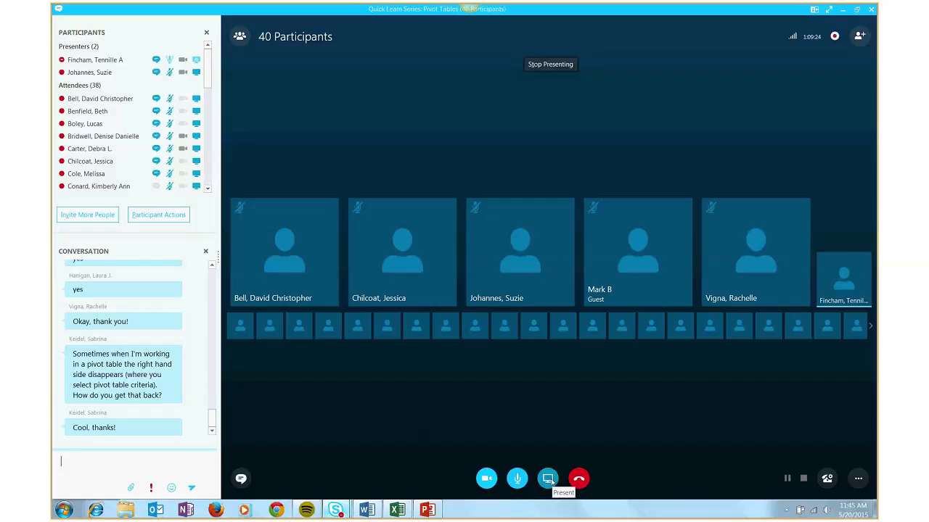
Open the meeting's presentable content list and present the "Next topic" item to the attendees
mouse_move(551, 482)
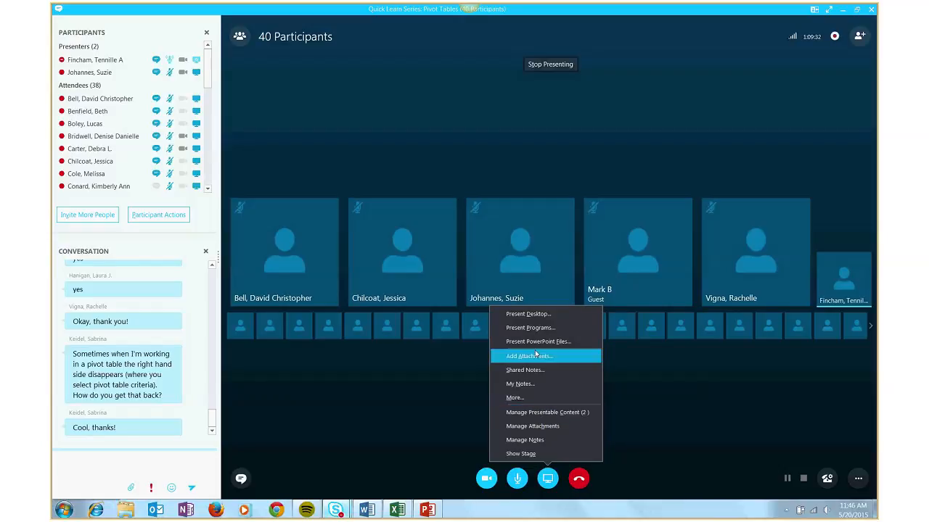
click(568, 413)
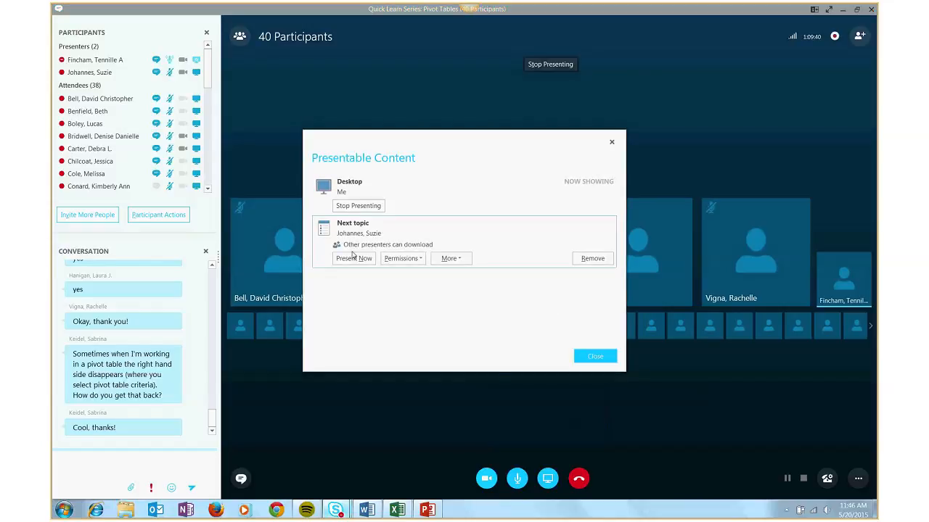
click(353, 259)
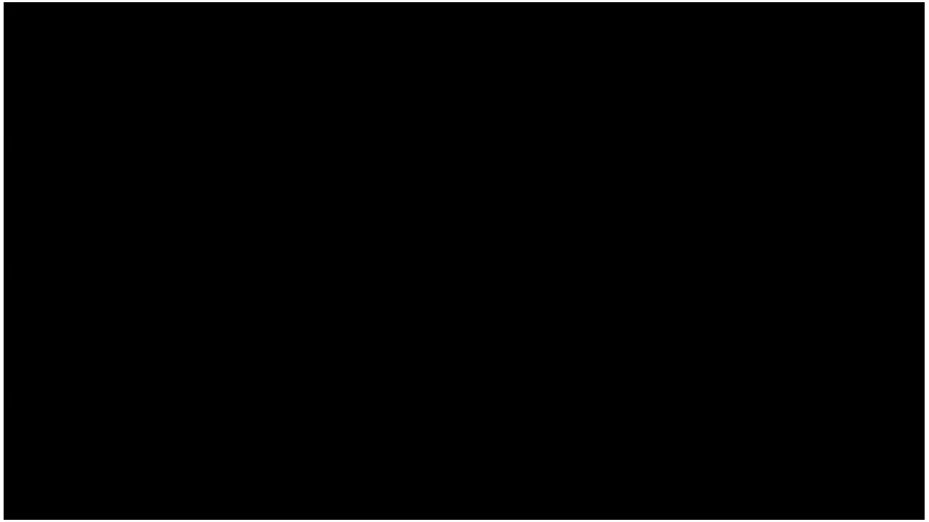